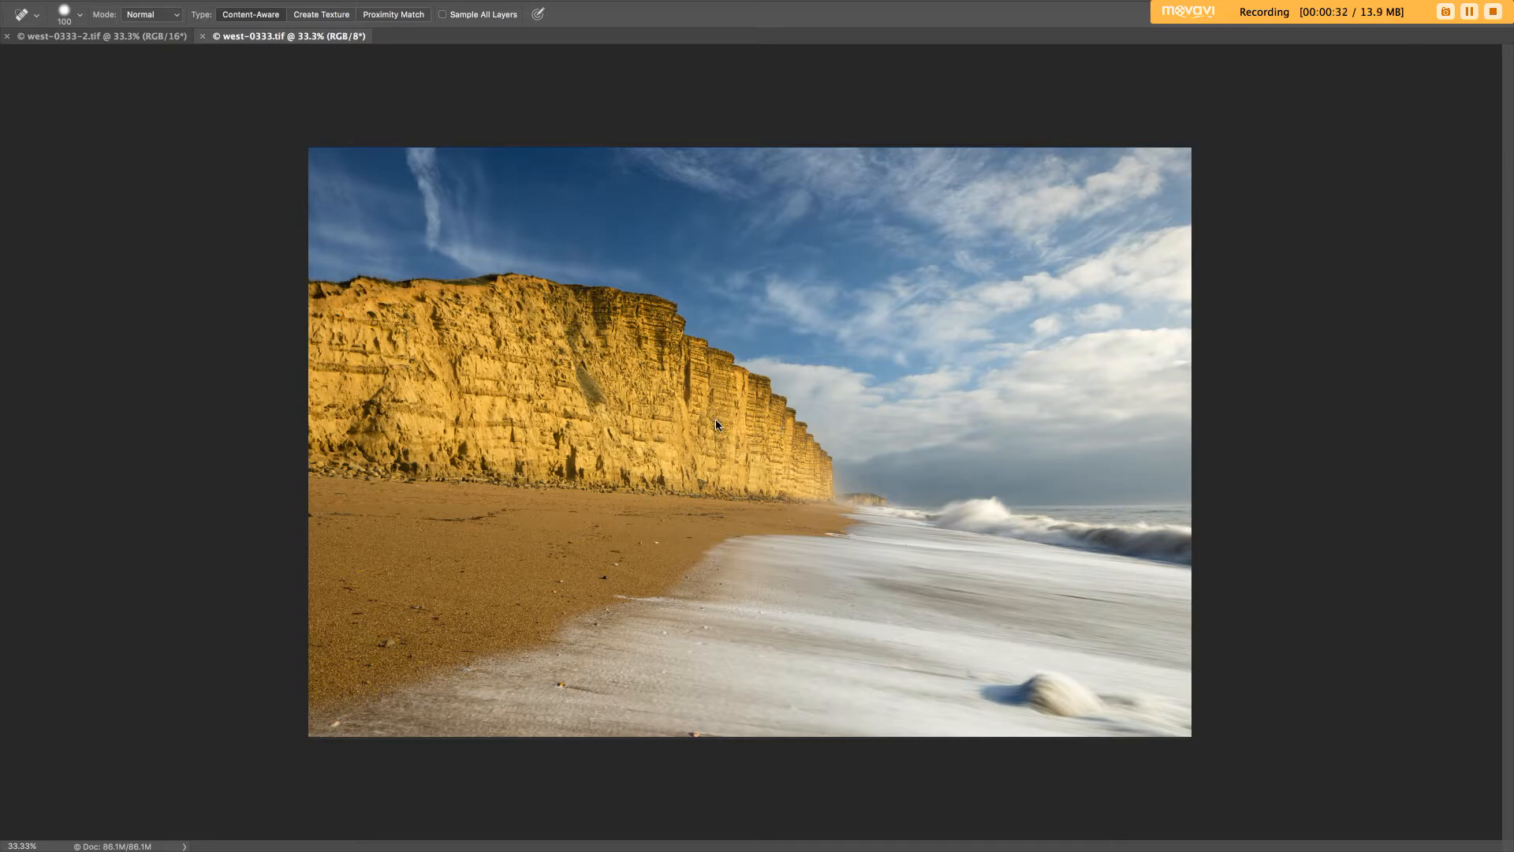
pyautogui.scroll(10, 1347, 460)
pyautogui.scroll(-15, 1347, 461)
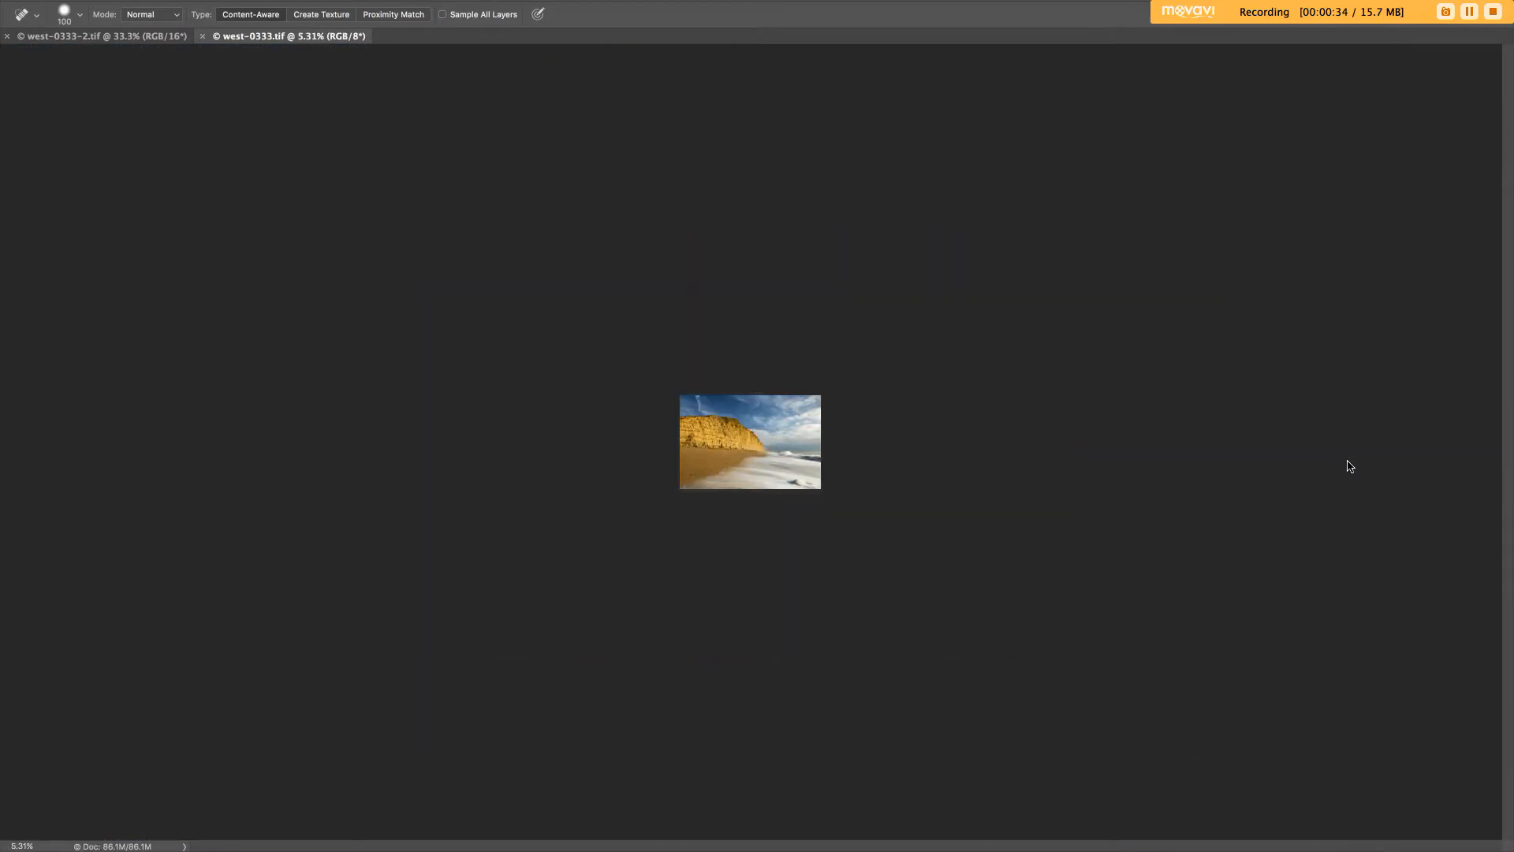
pyautogui.scroll(8, 1350, 466)
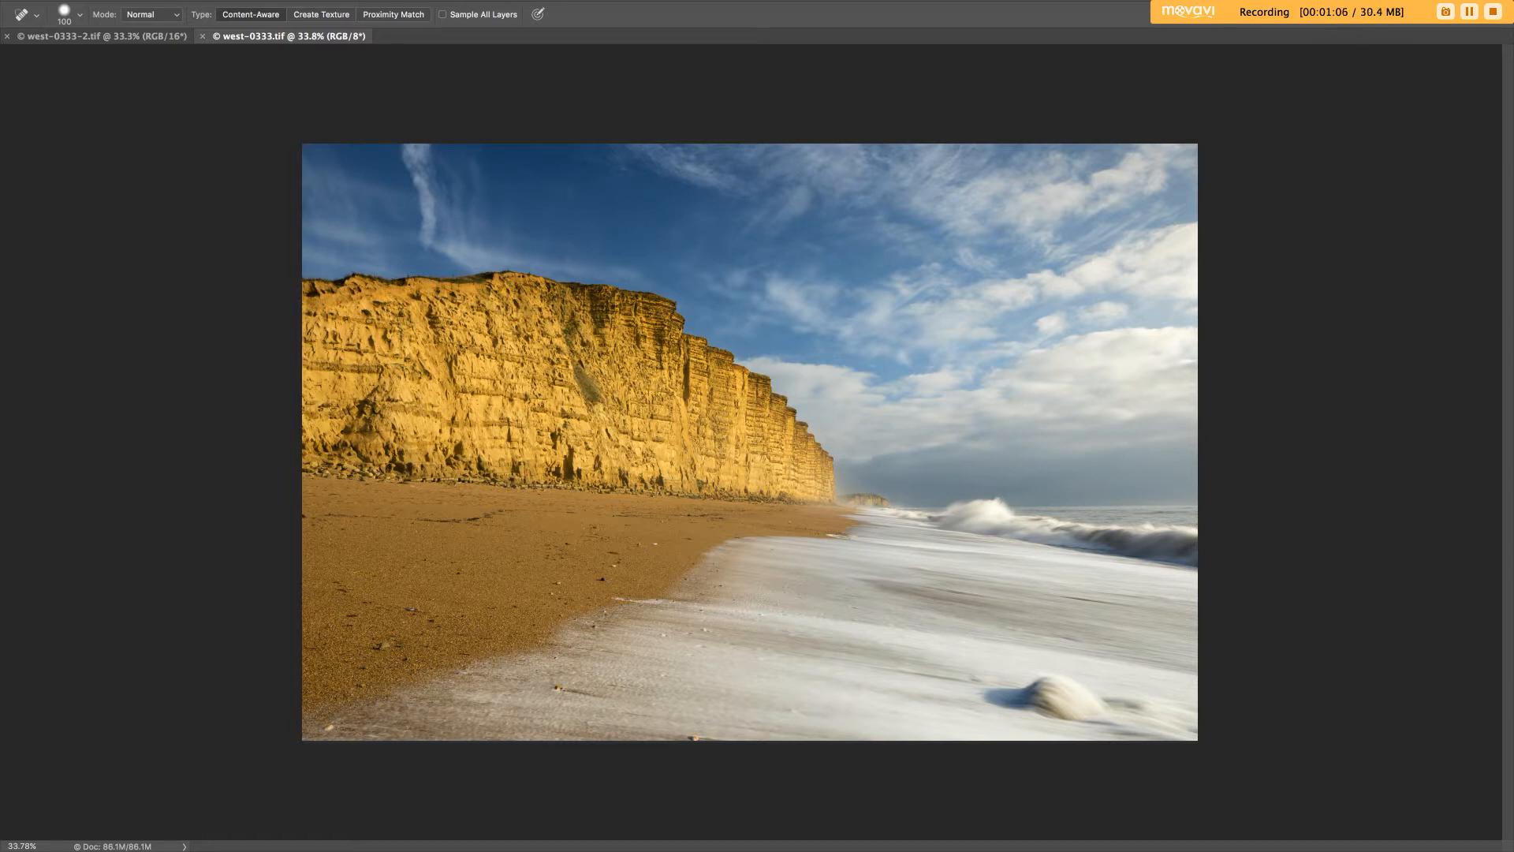
# Switch to Lightroom, show the 16th Dec 2016 photos as a grid, and view the shooting location of _38A0333.CR2 on the map.
pyautogui.press('super+Tab')
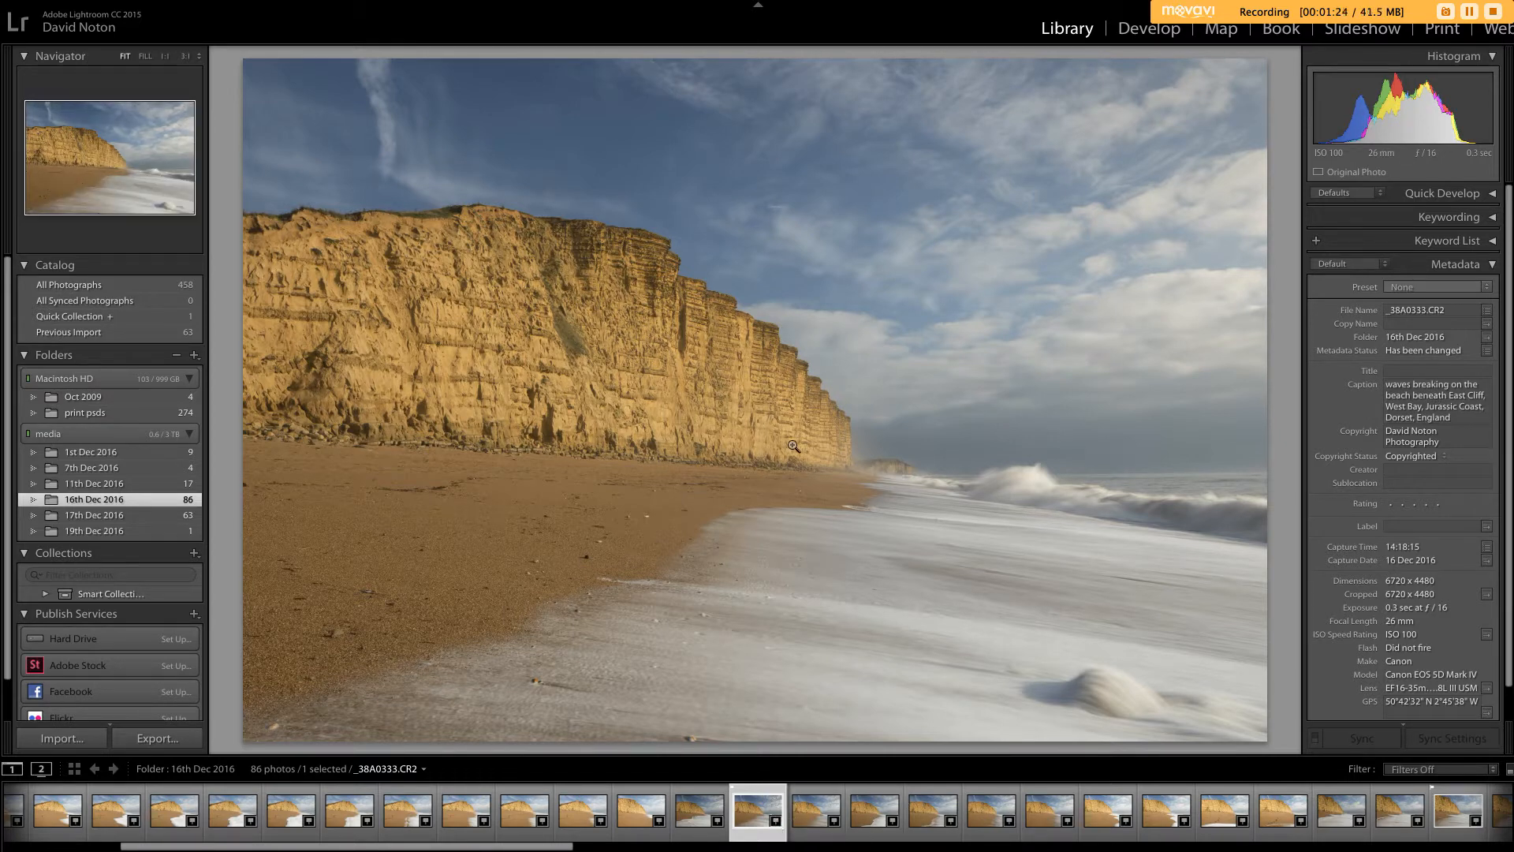
pyautogui.press('g')
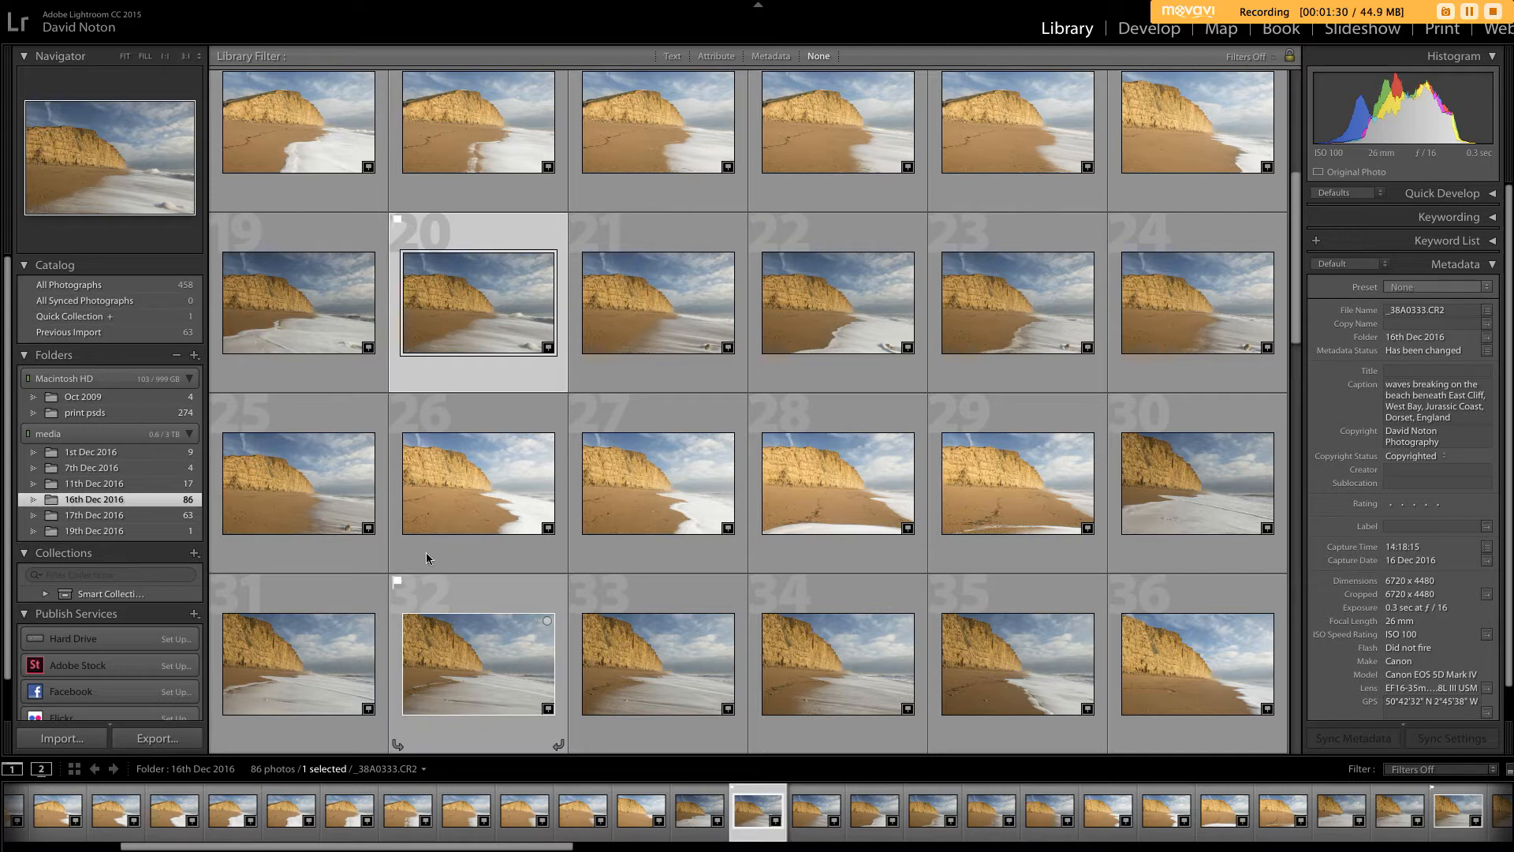
pyautogui.click(549, 350)
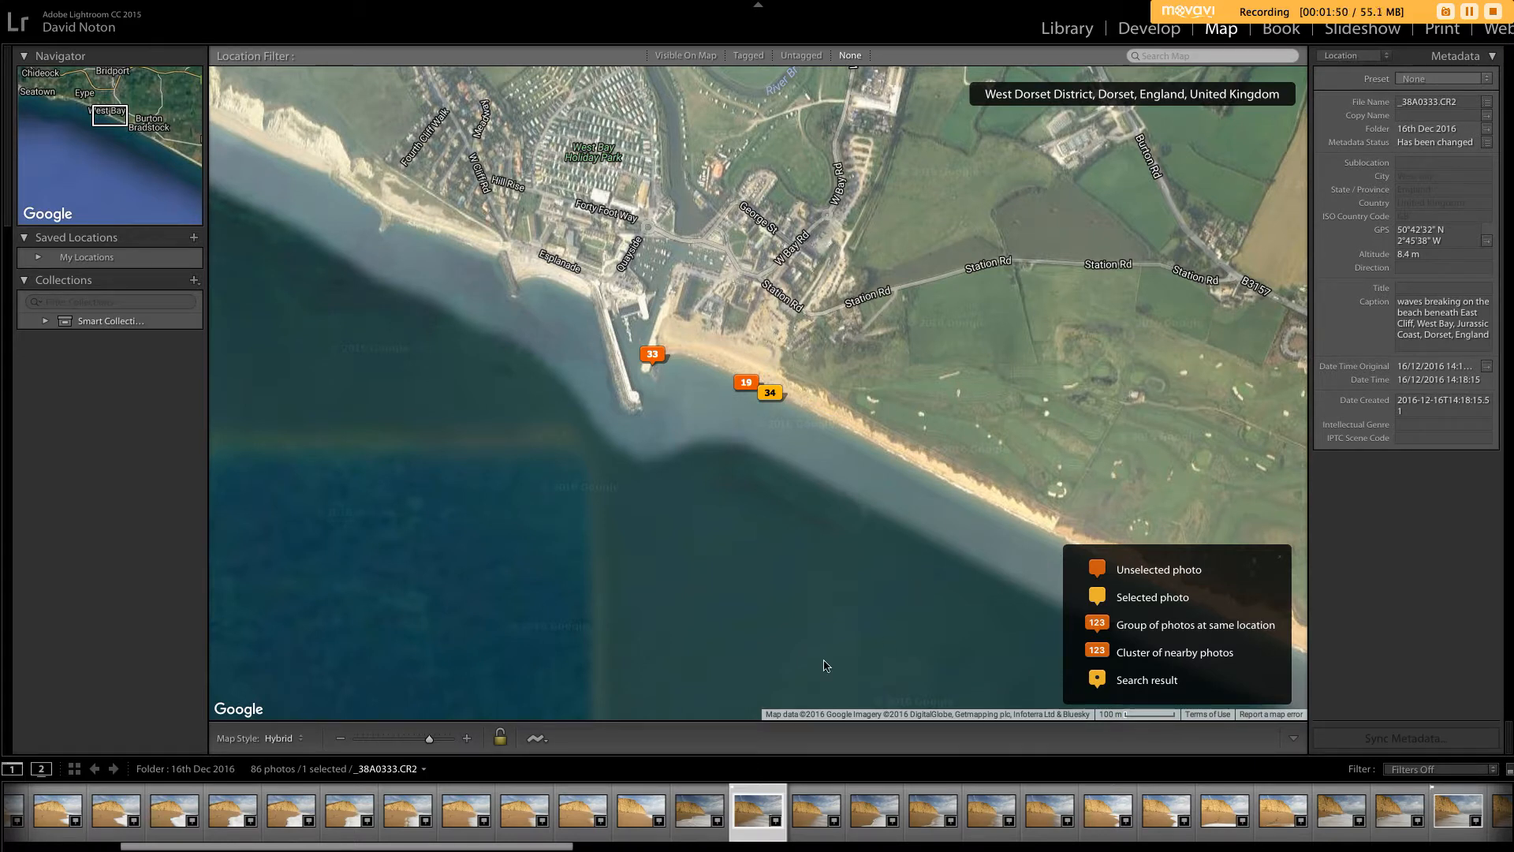
# Return to the Library, open _38A0333.CR2 enlarged, and inspect the cliff, beach and foreground sand at full magnification.
pyautogui.click(1068, 35)
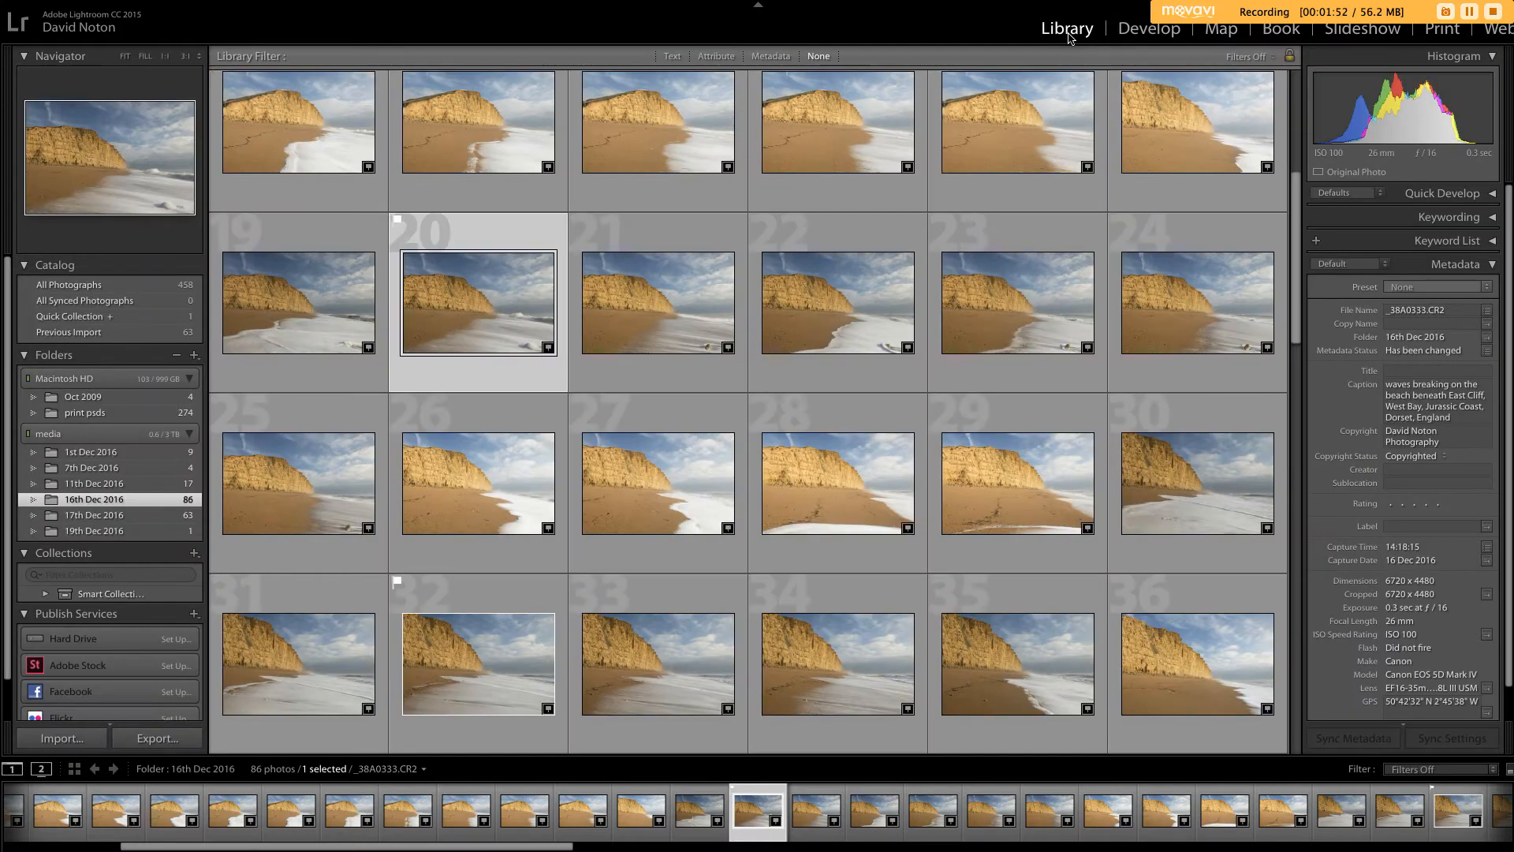
pyautogui.doubleClick(480, 319)
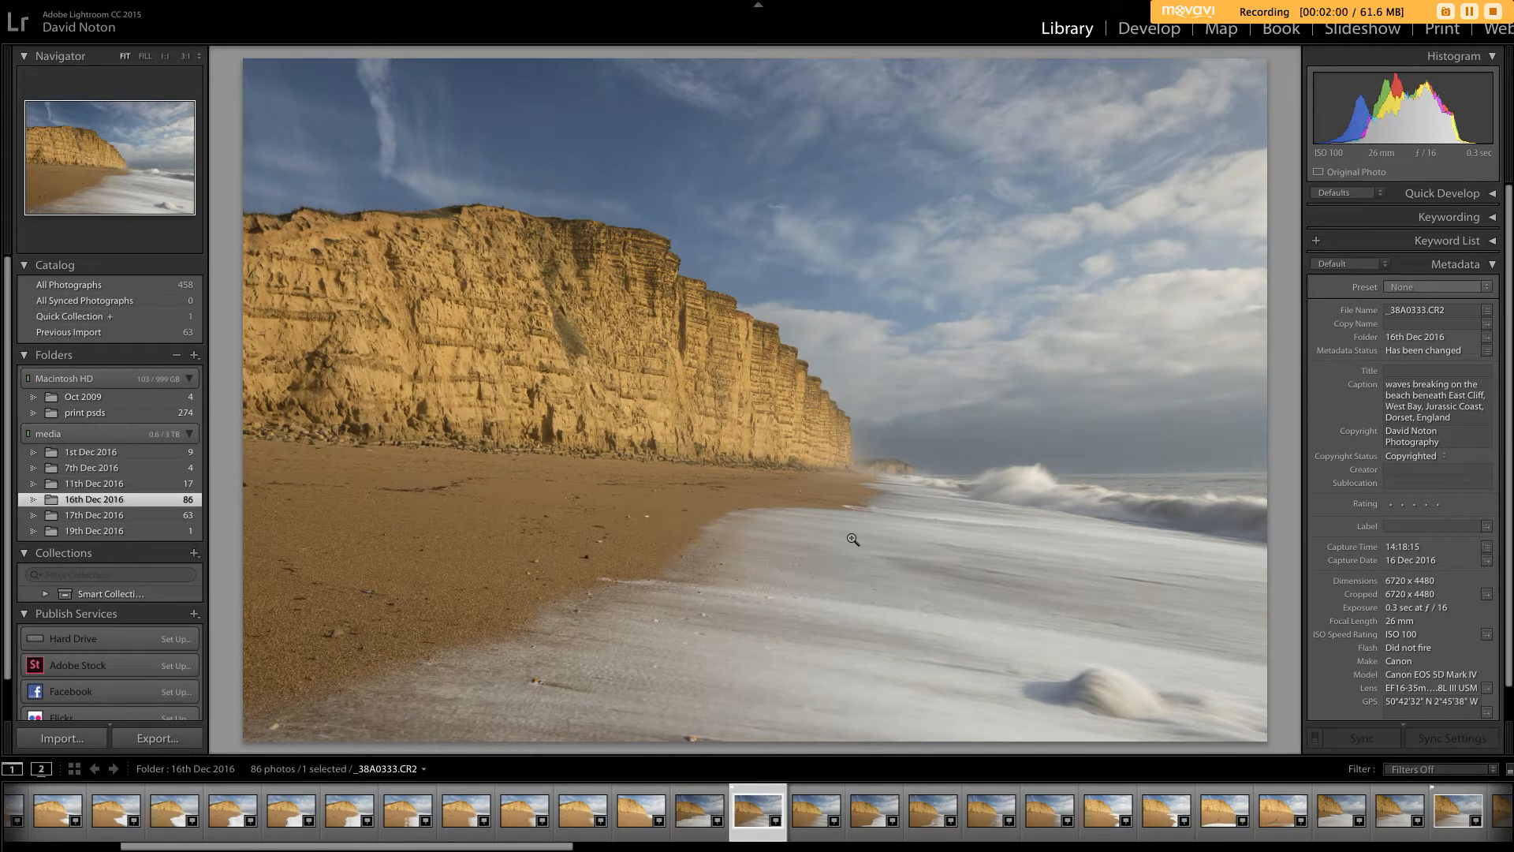
pyautogui.click(701, 337)
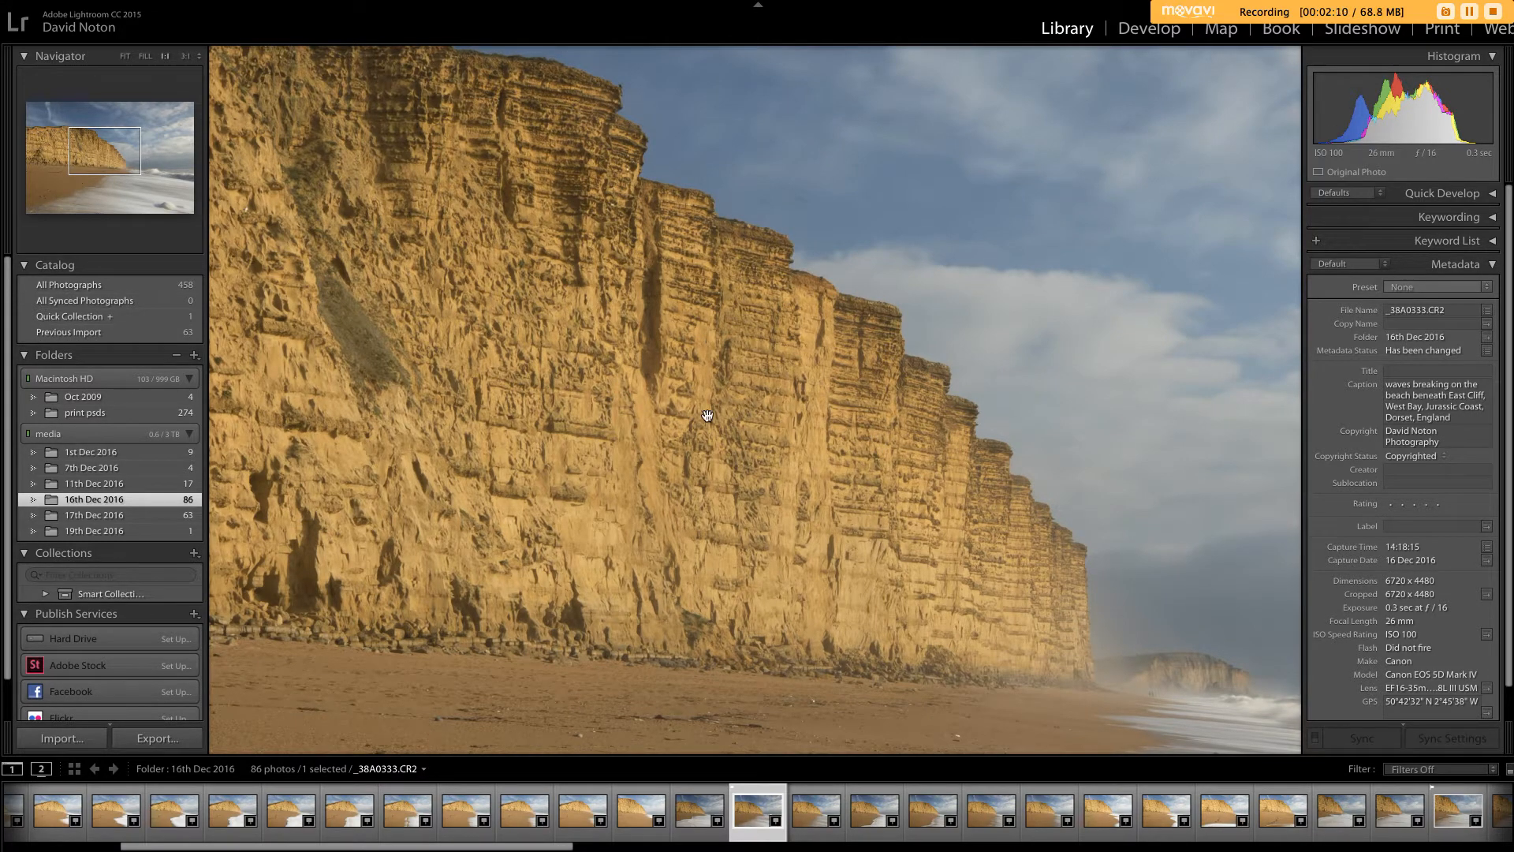
pyautogui.moveTo(708, 416); pyautogui.dragTo(717, 140)
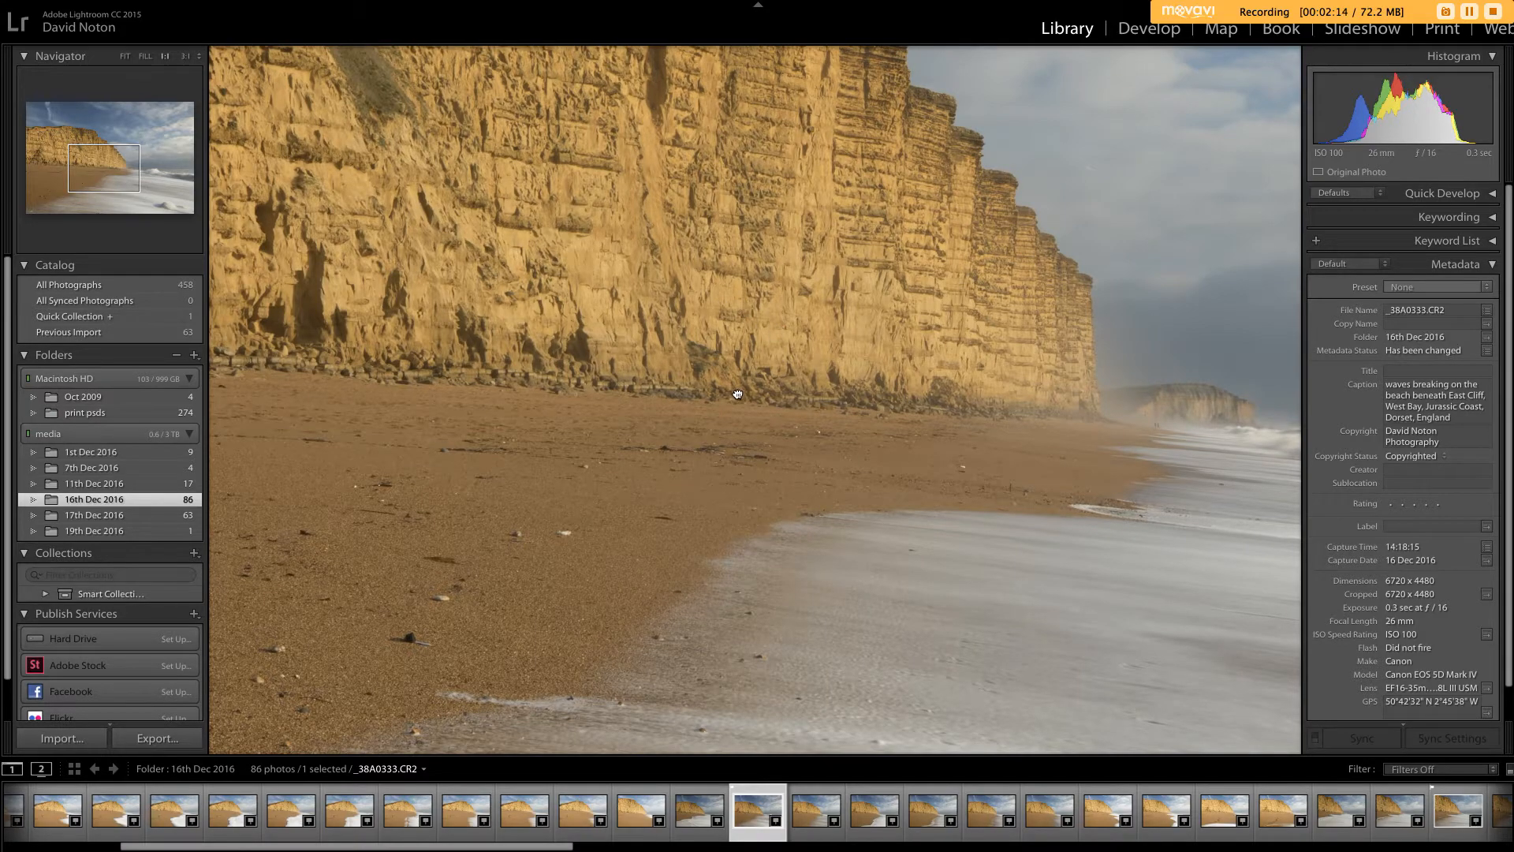
pyautogui.moveTo(739, 395); pyautogui.dragTo(891, 30)
pyautogui.moveTo(463, 359); pyautogui.dragTo(849, 374)
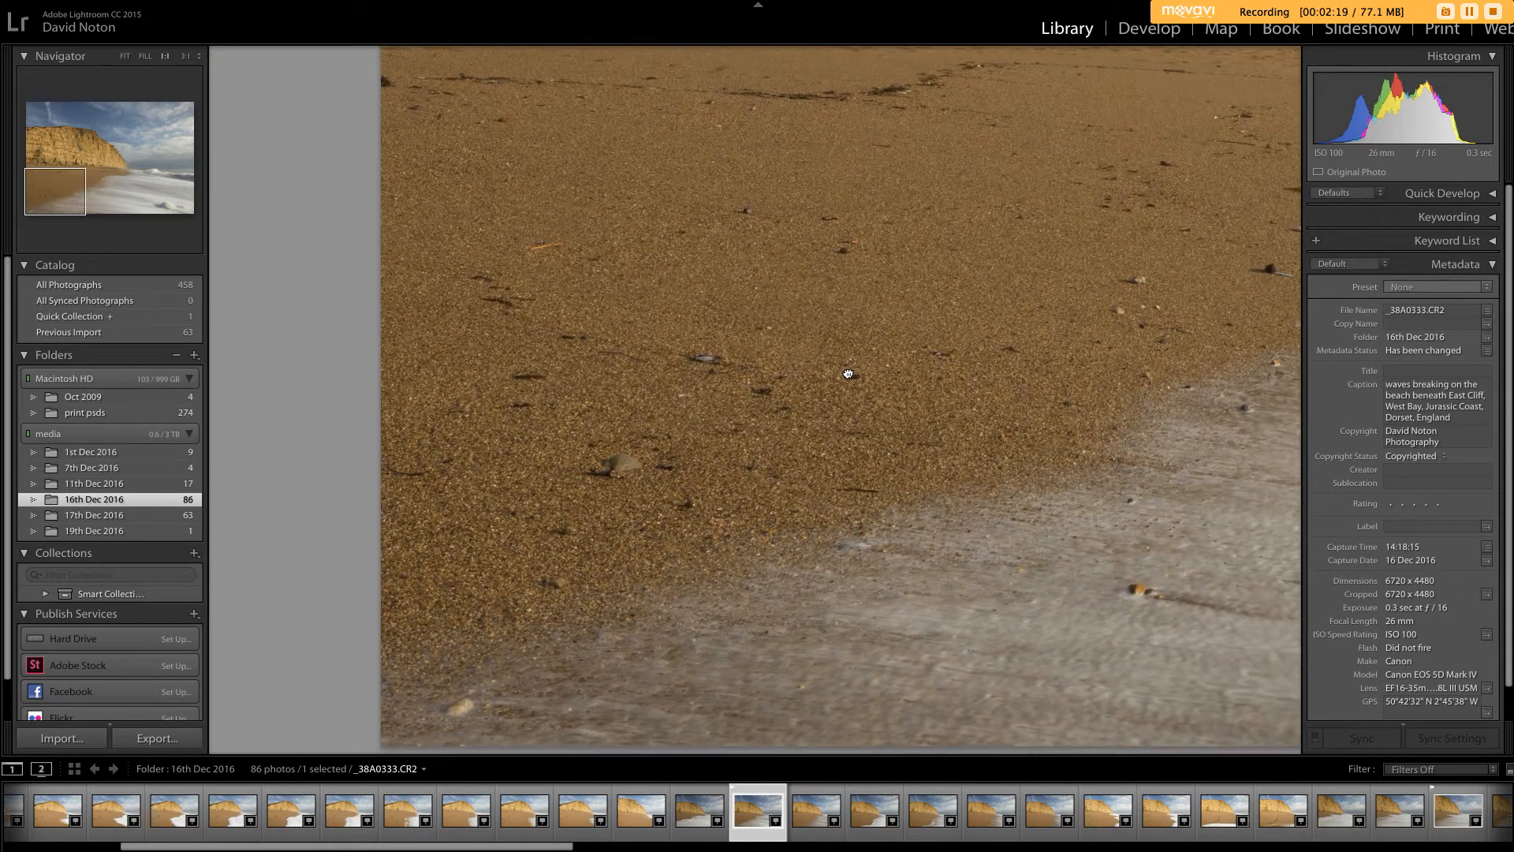
pyautogui.click(781, 361)
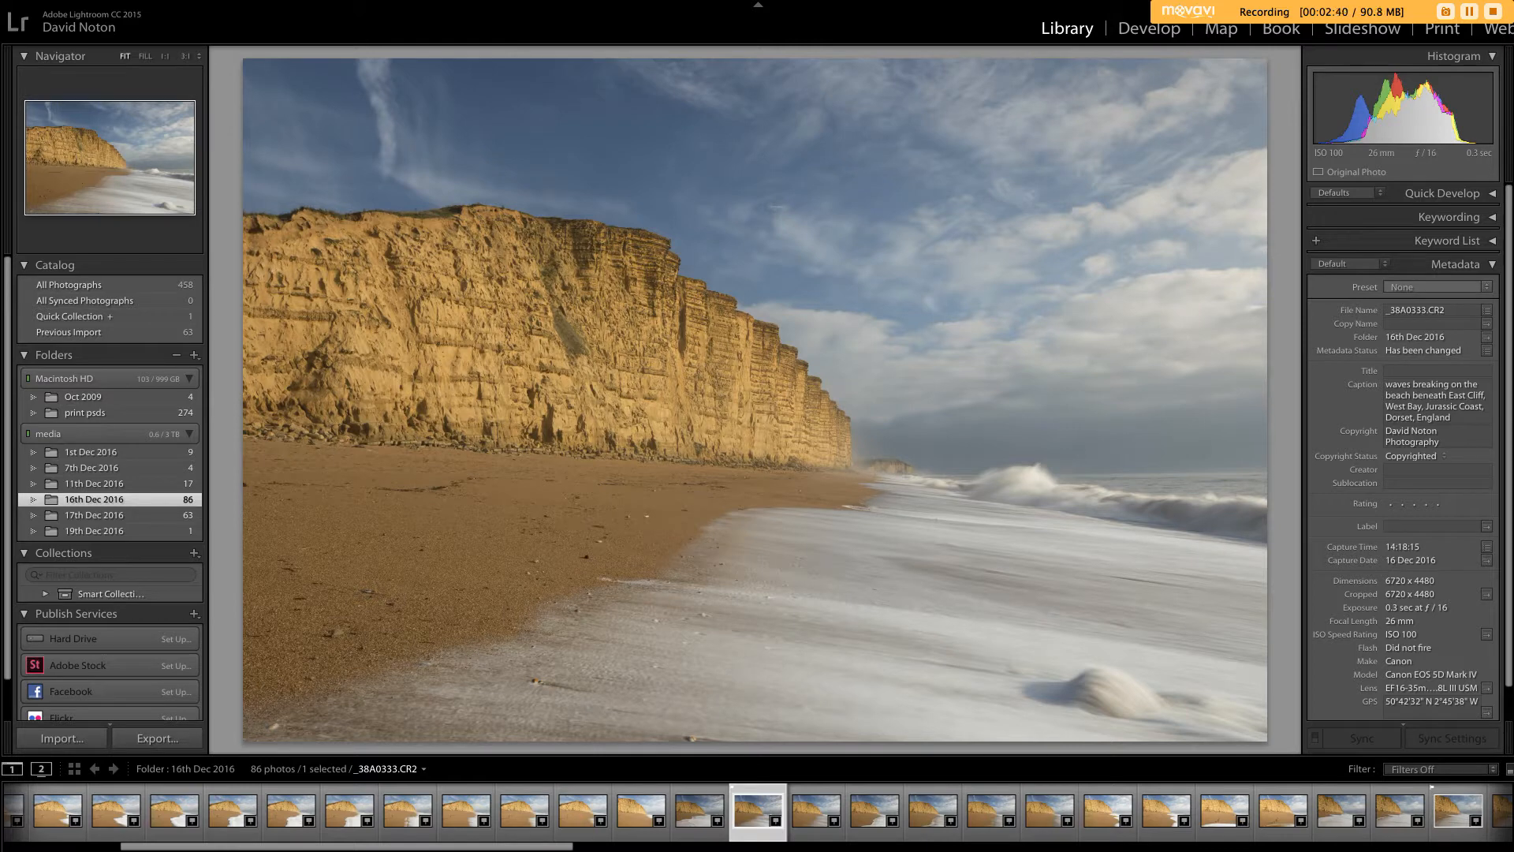
# Show the grid loupe overlay on the photo and bring up its Transform settings in the Develop module.
pyautogui.click(180, 0)
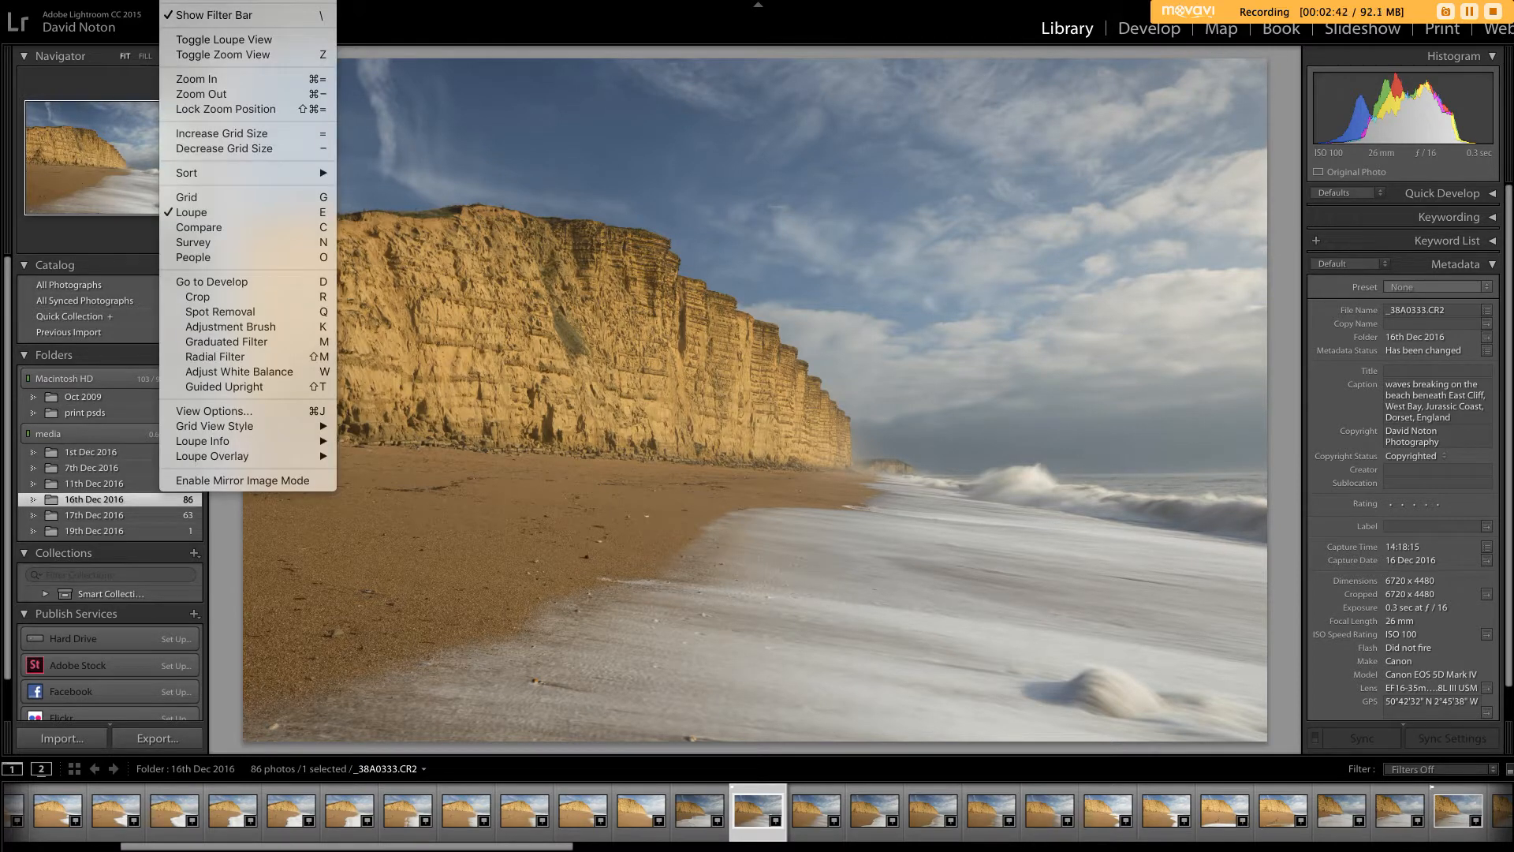
pyautogui.moveTo(224, 463)
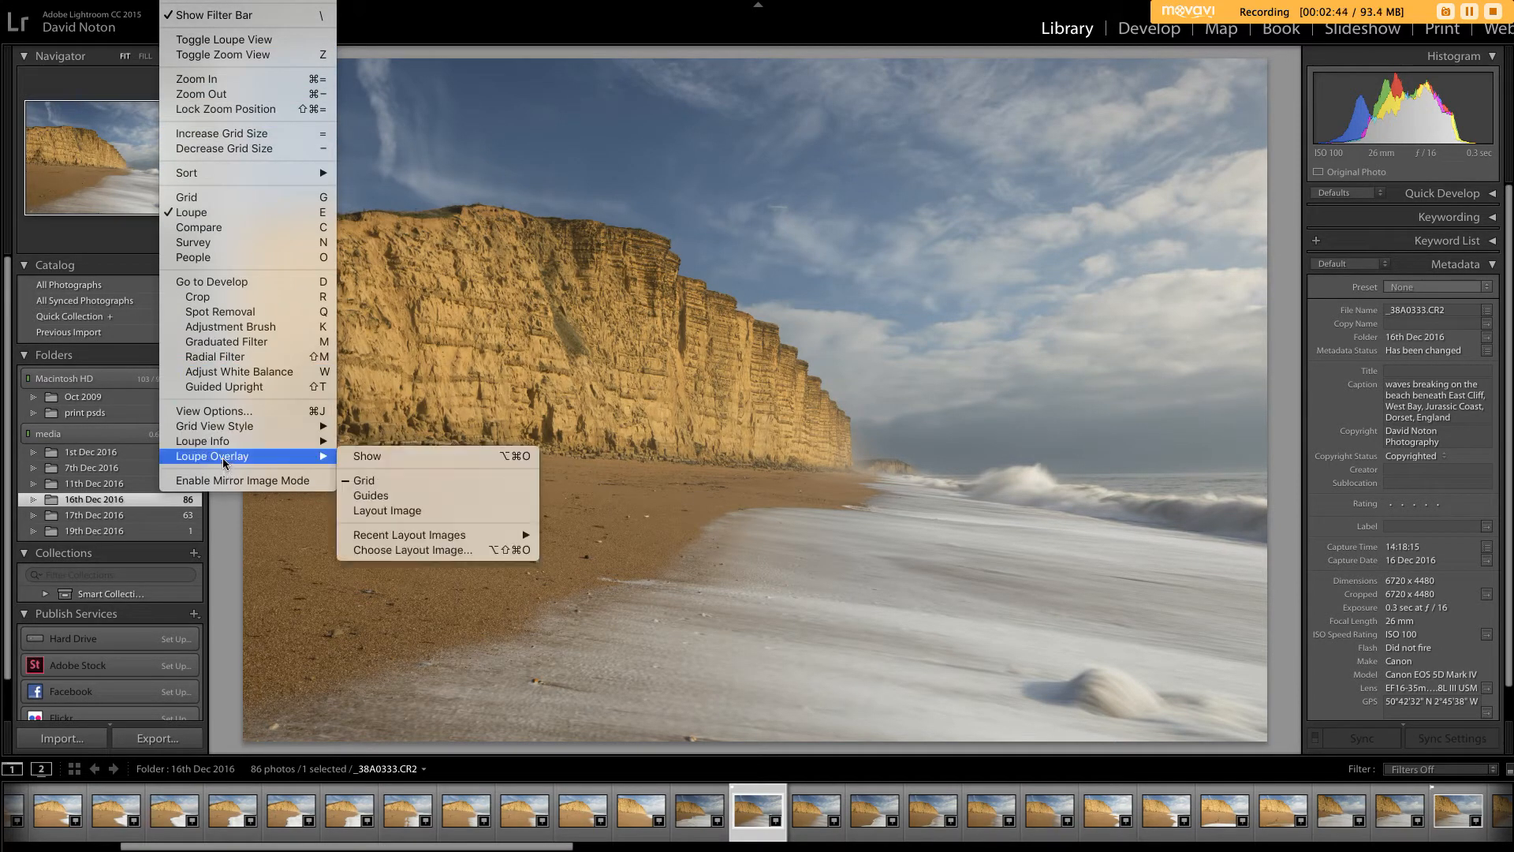
pyautogui.click(365, 484)
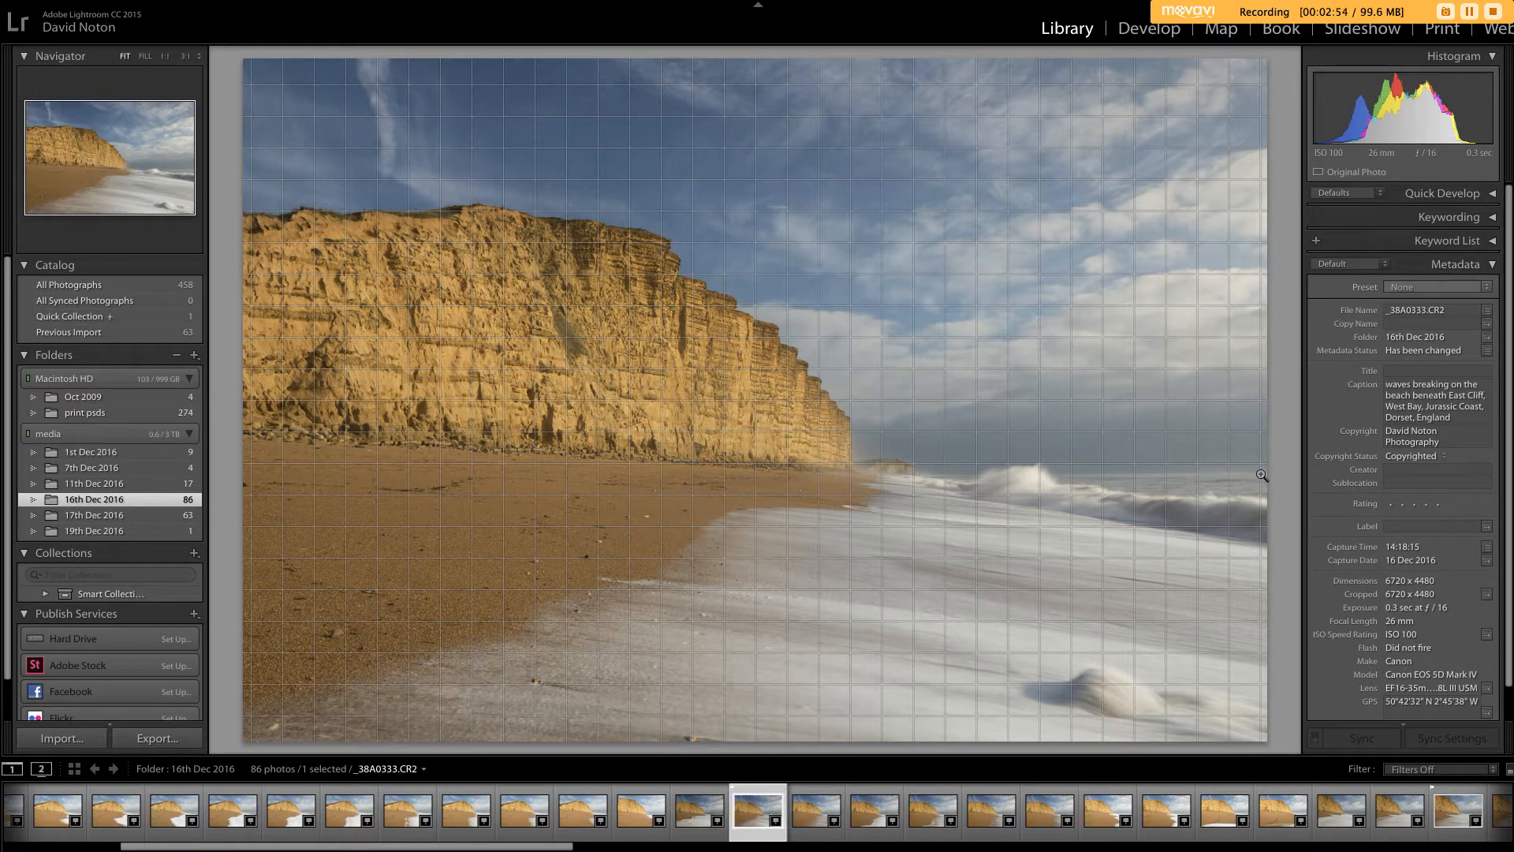
pyautogui.click(1148, 30)
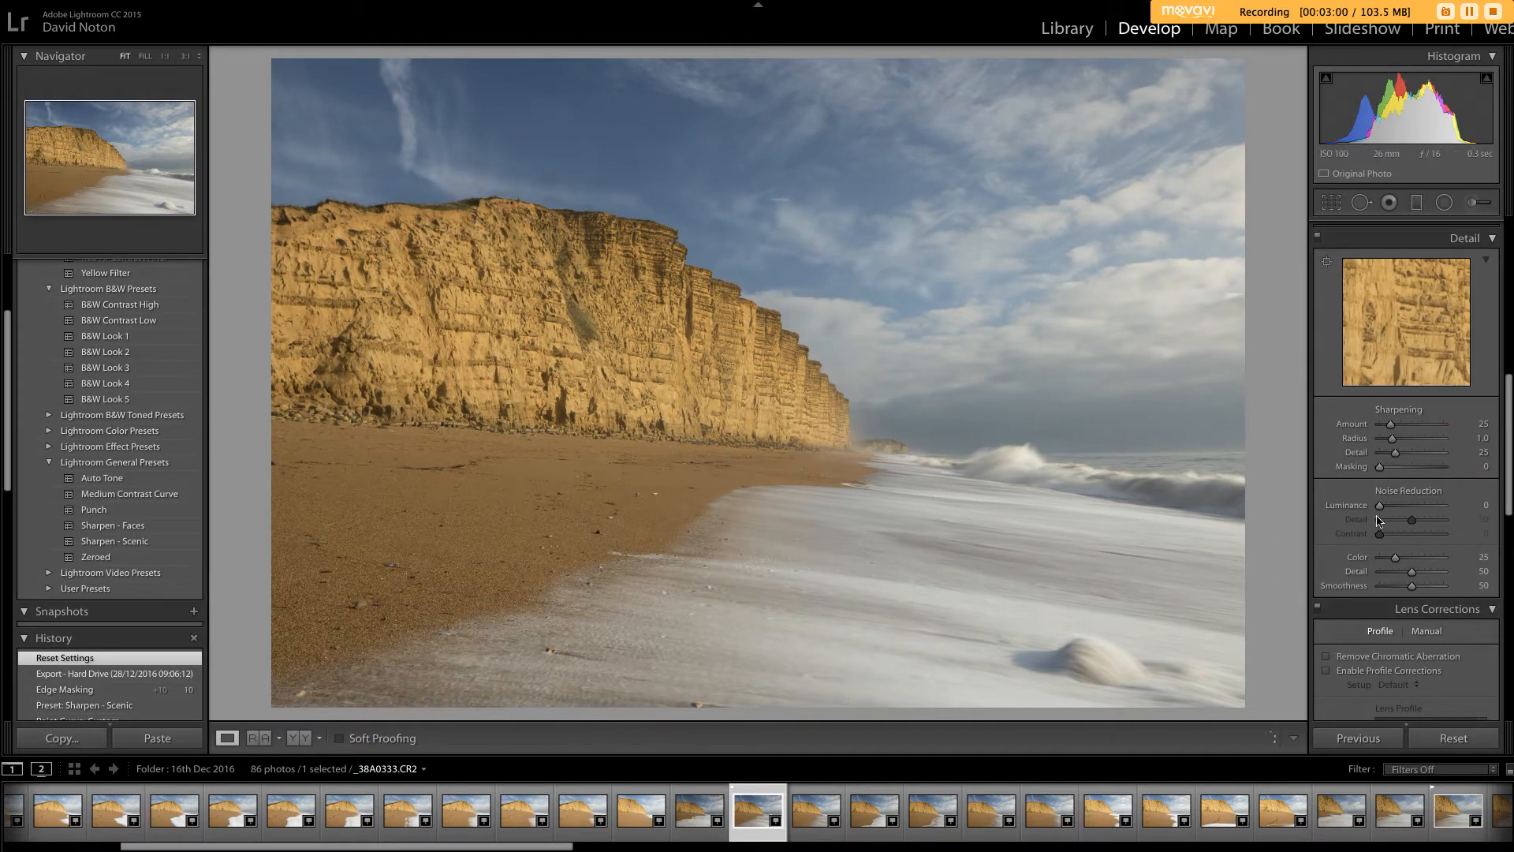
pyautogui.moveTo(1511, 431); pyautogui.dragTo(1510, 607)
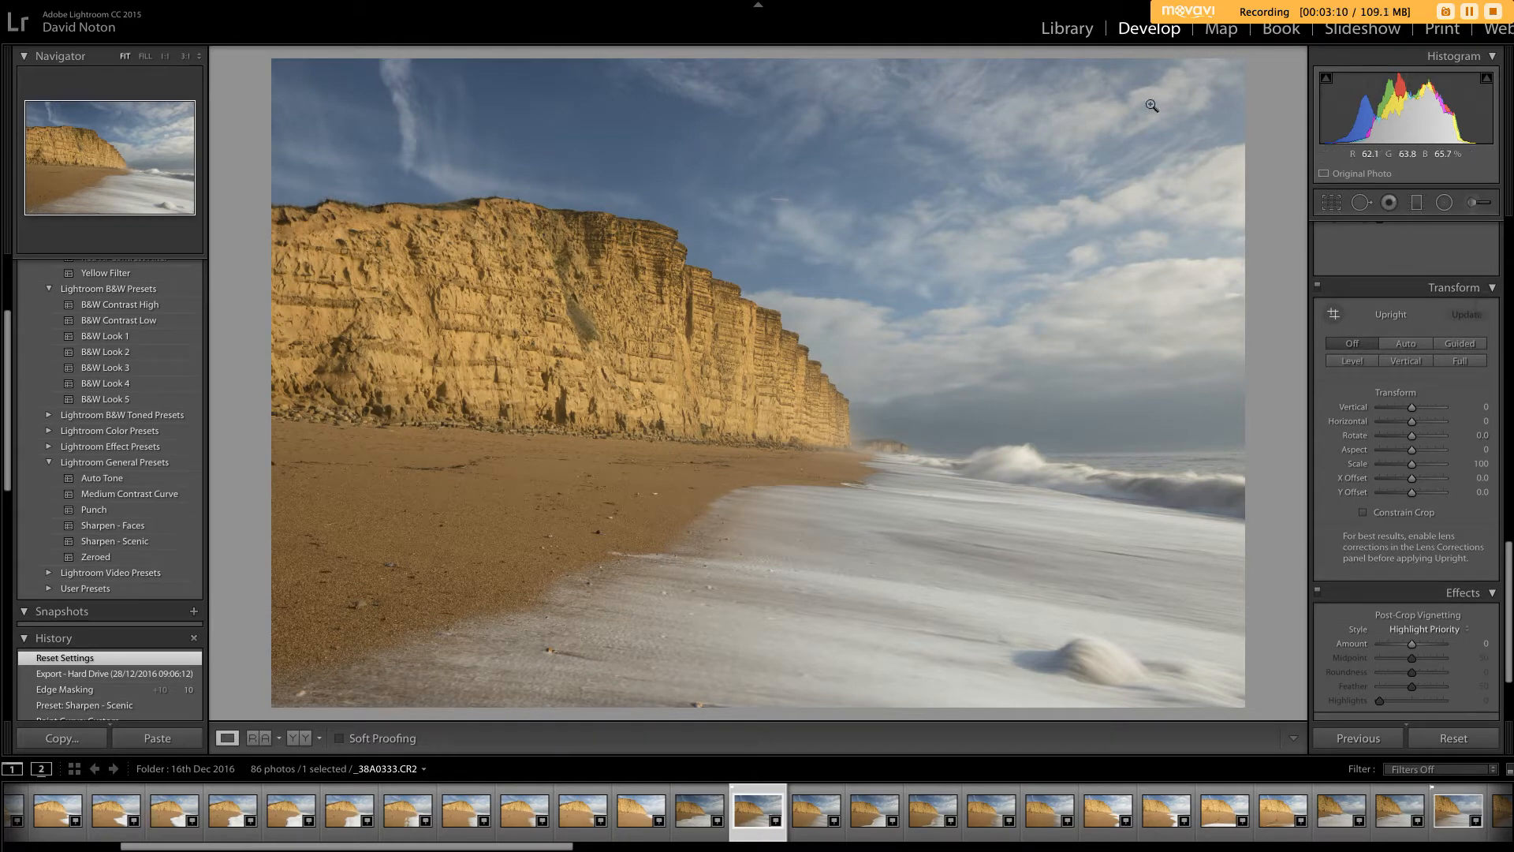
# Try the Auto and Level Upright corrections, reverting to the Reset Settings history state after each one.
pyautogui.click(1407, 345)
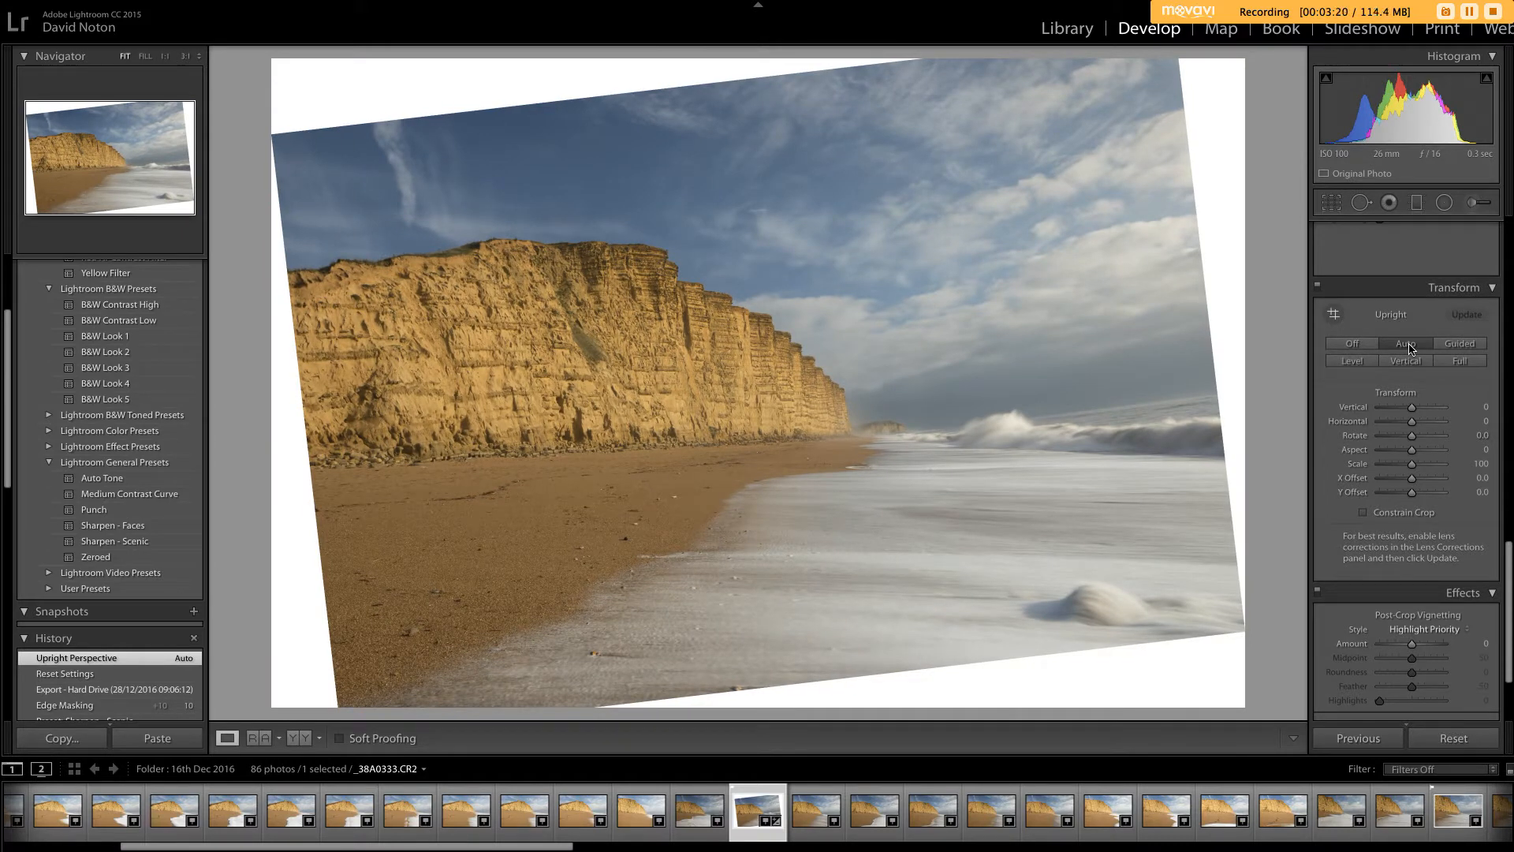
pyautogui.click(73, 675)
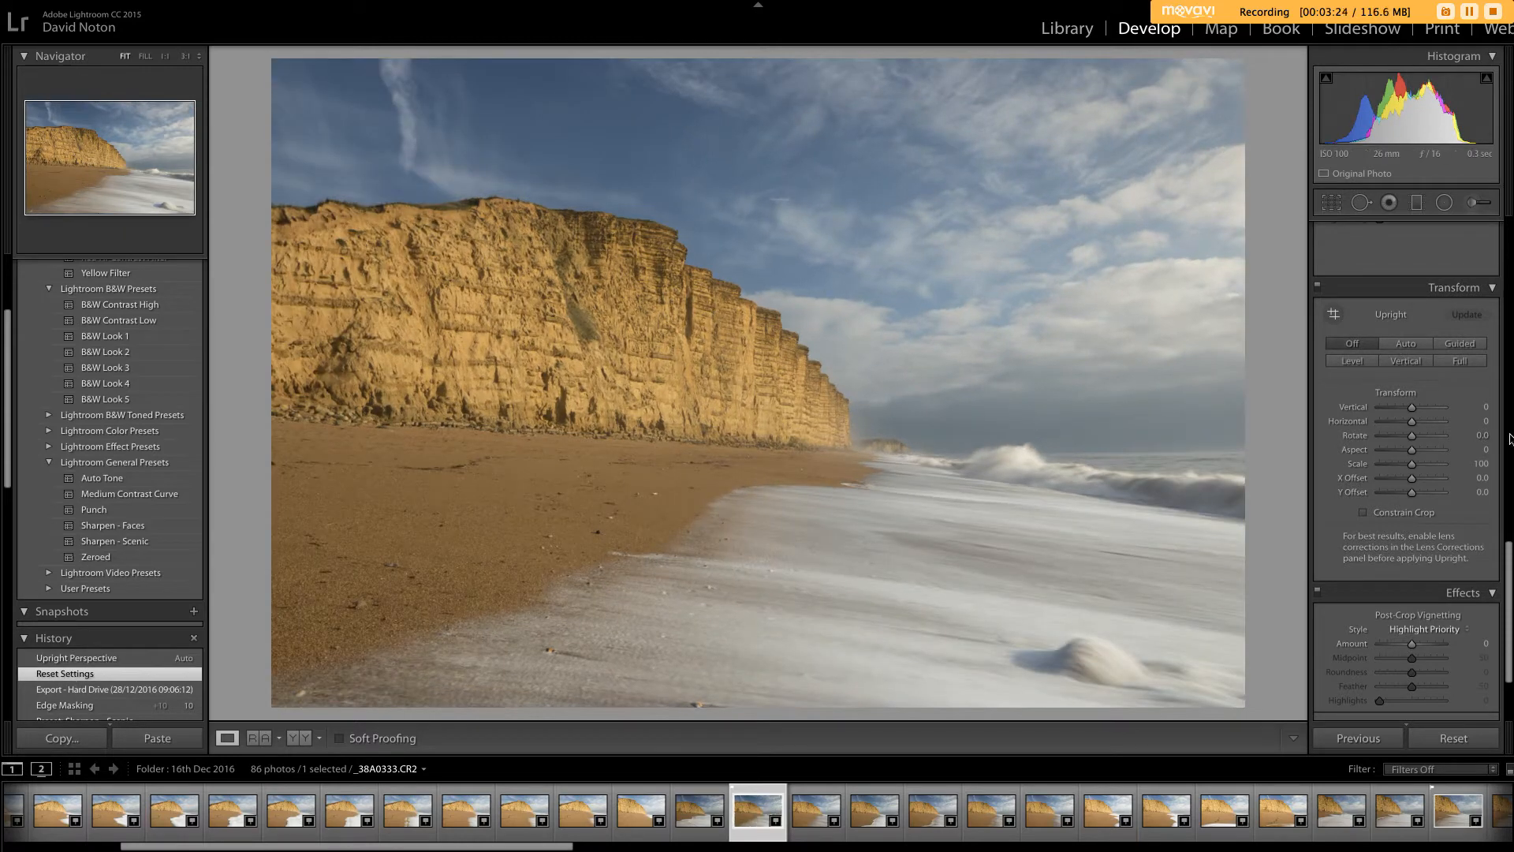
pyautogui.click(1353, 367)
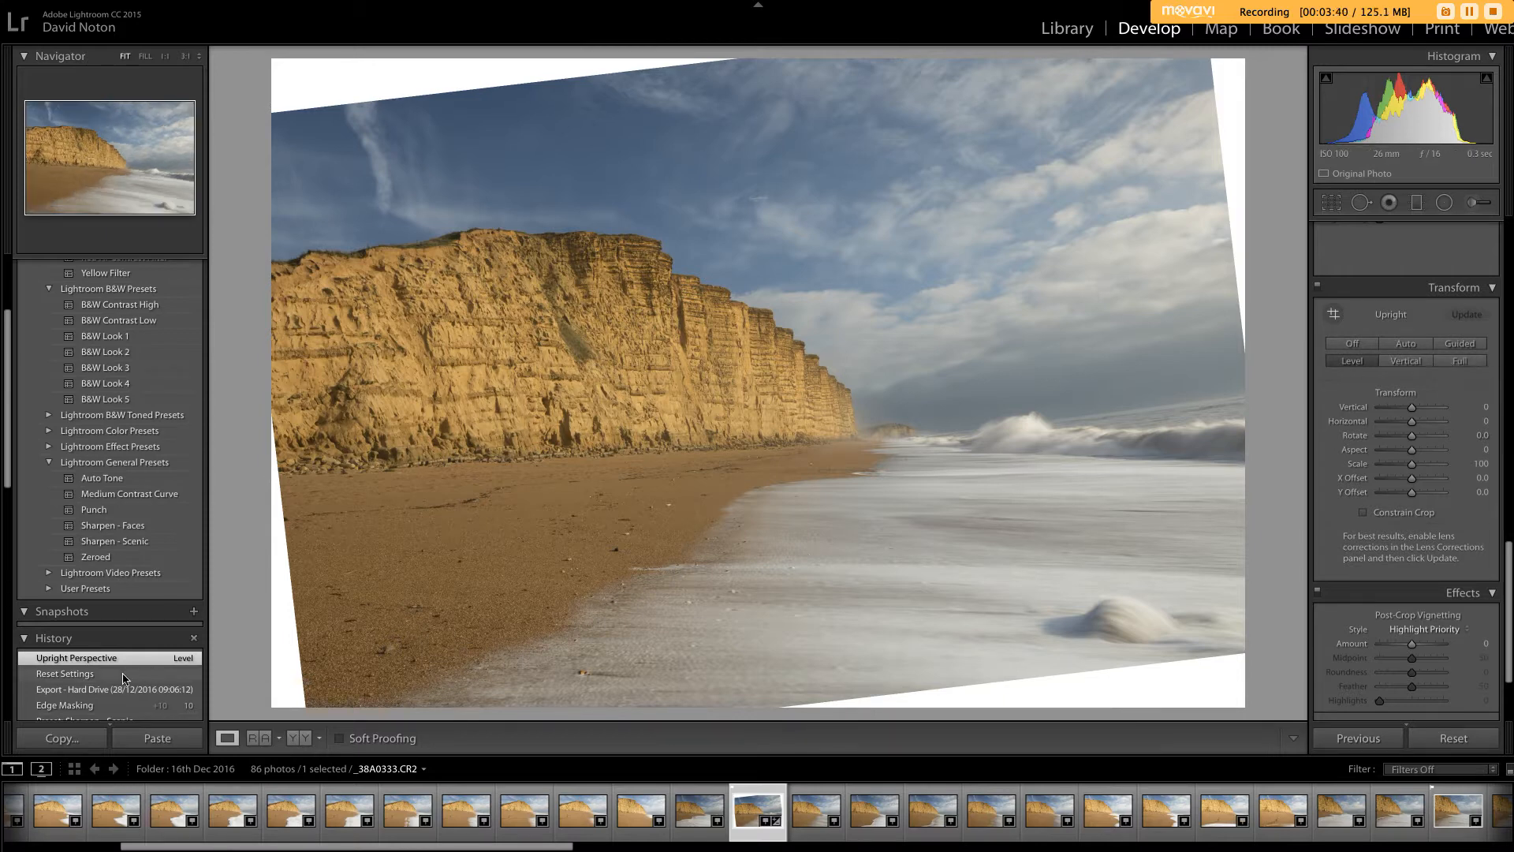
pyautogui.scroll(-1, 78, 685)
pyautogui.scroll(1, 77, 683)
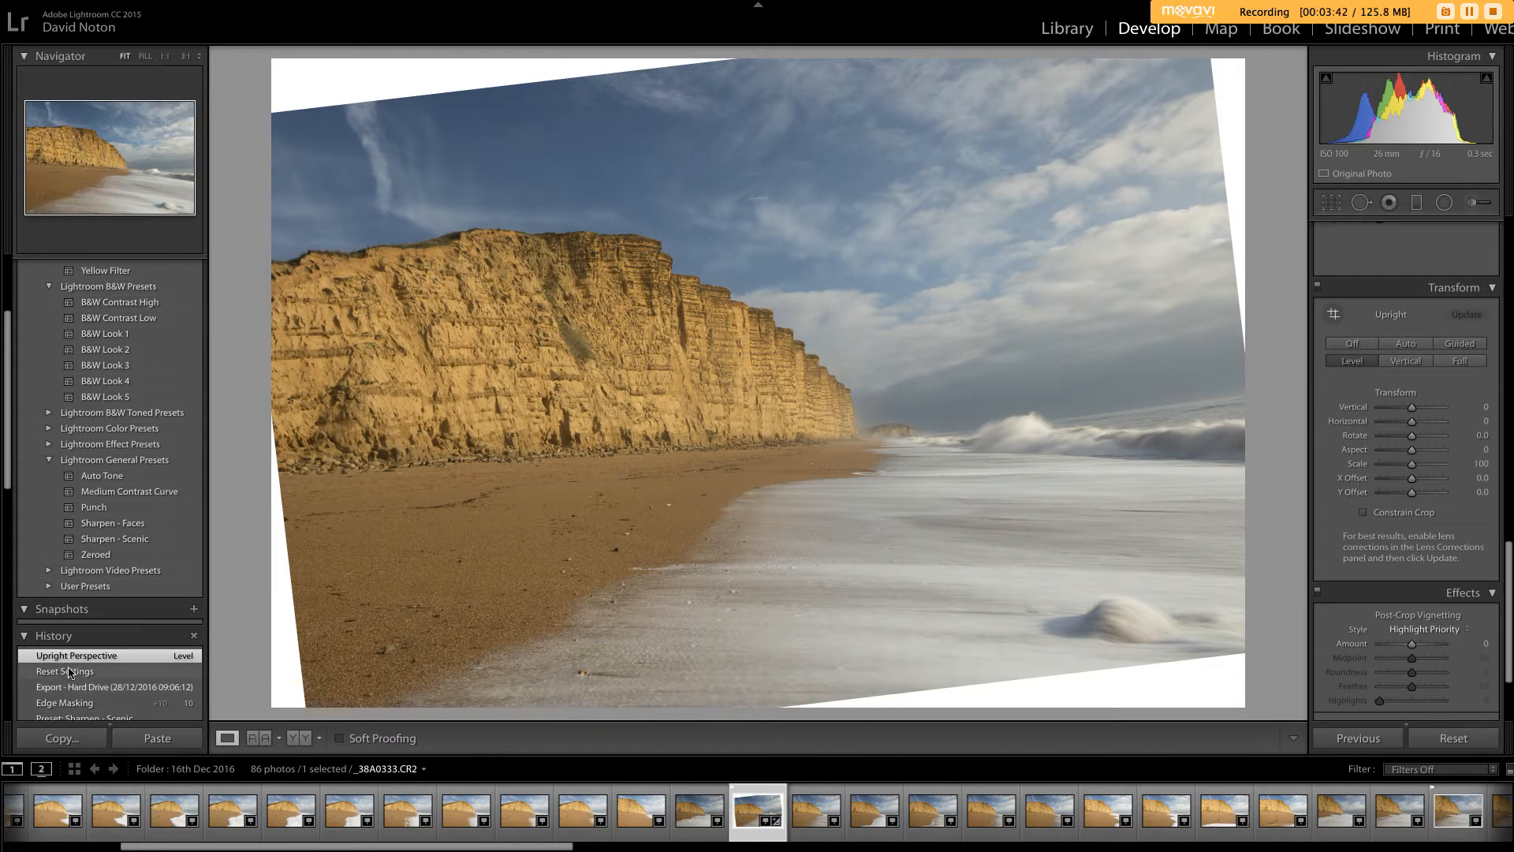
pyautogui.click(70, 675)
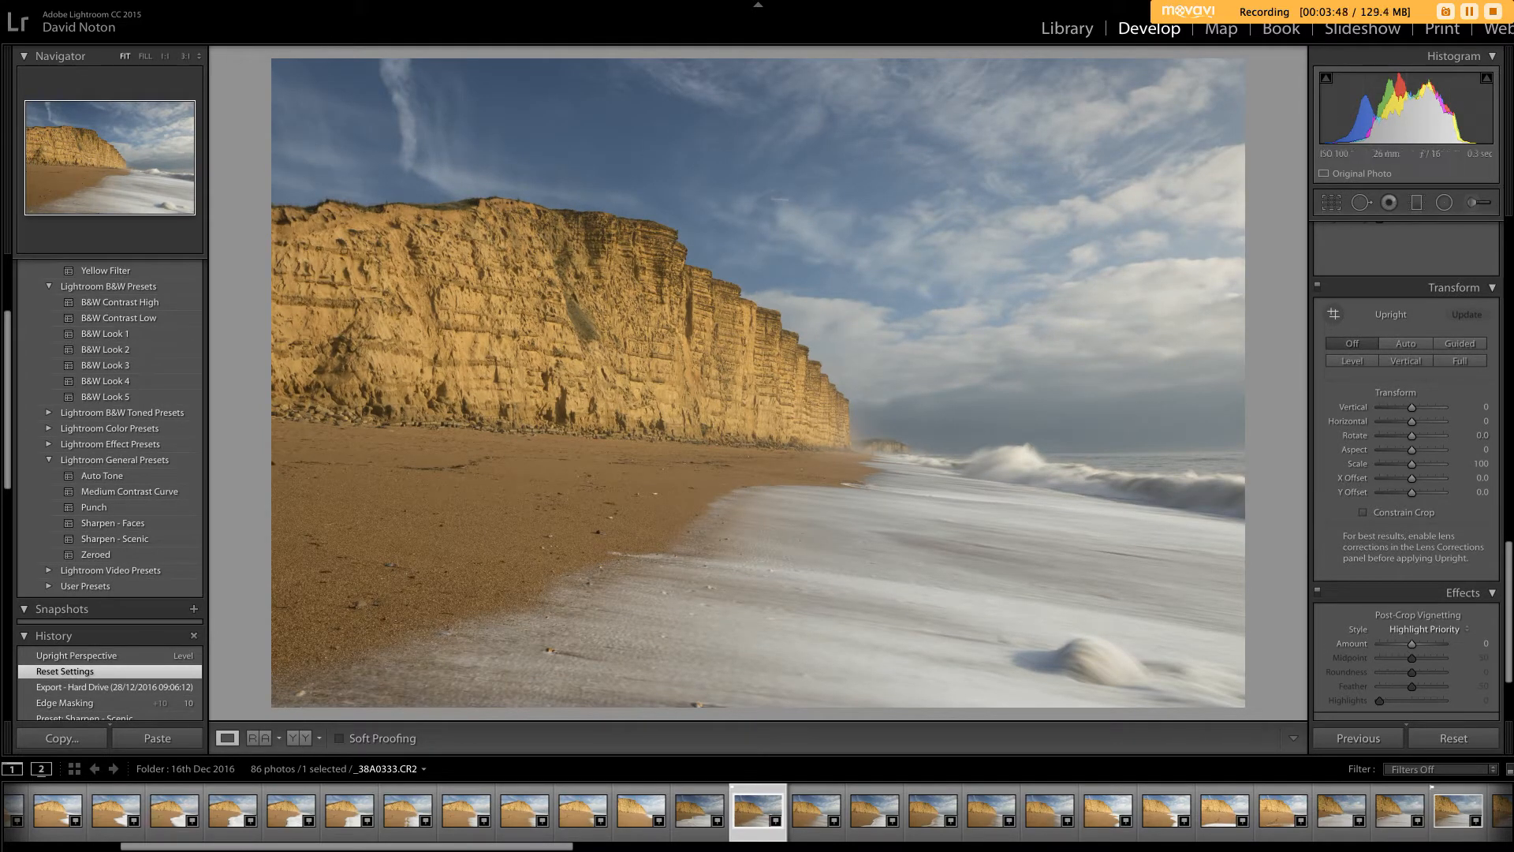
# Display the grid overlay in Develop and rotate the photo by +0.6 to level the sea horizon.
pyautogui.click(229, 1)
pyautogui.moveTo(253, 229)
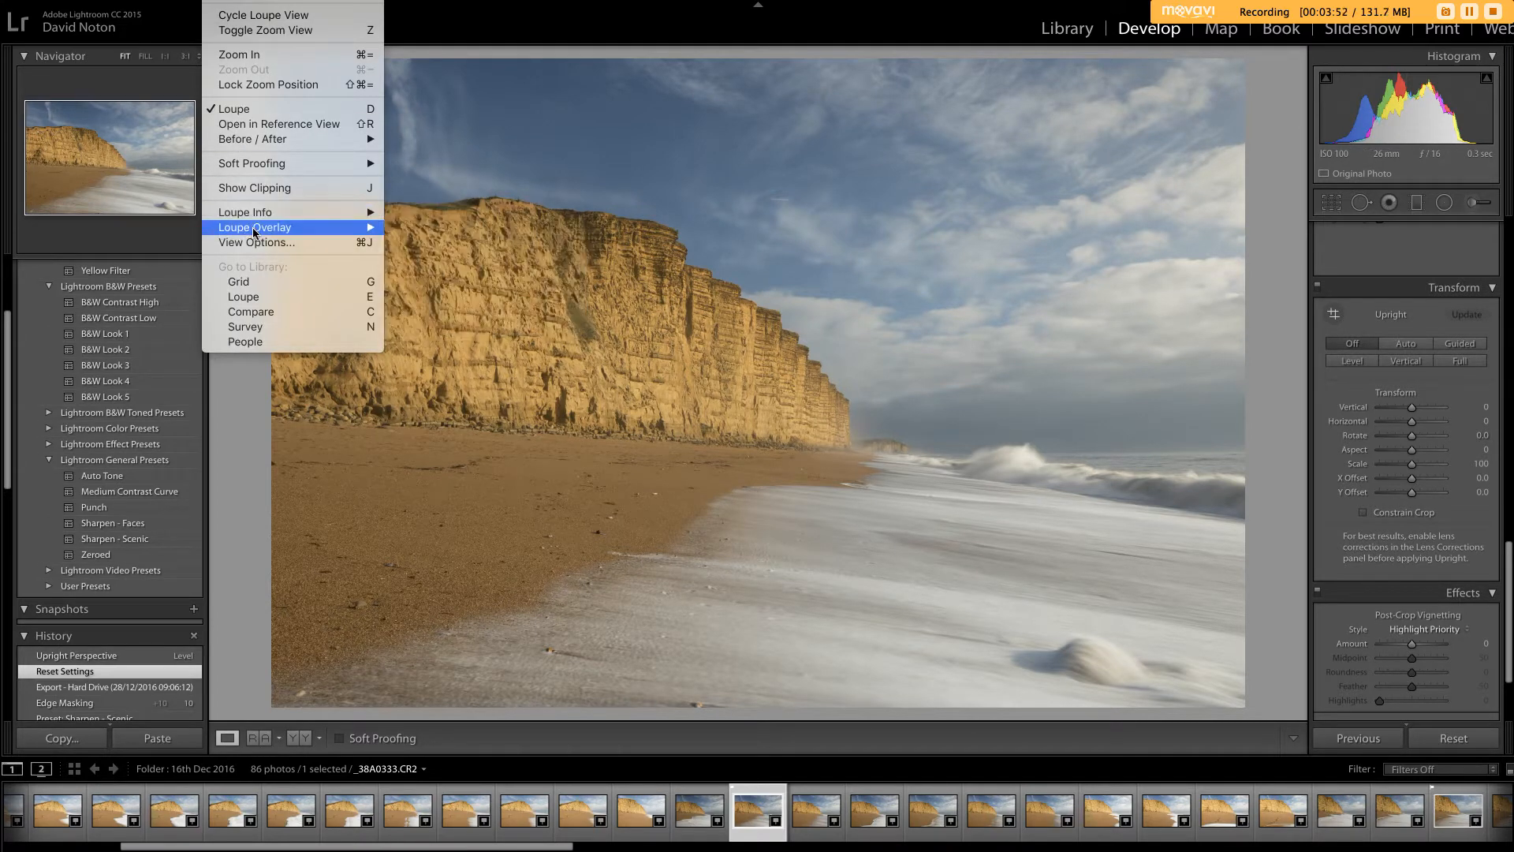
pyautogui.click(409, 253)
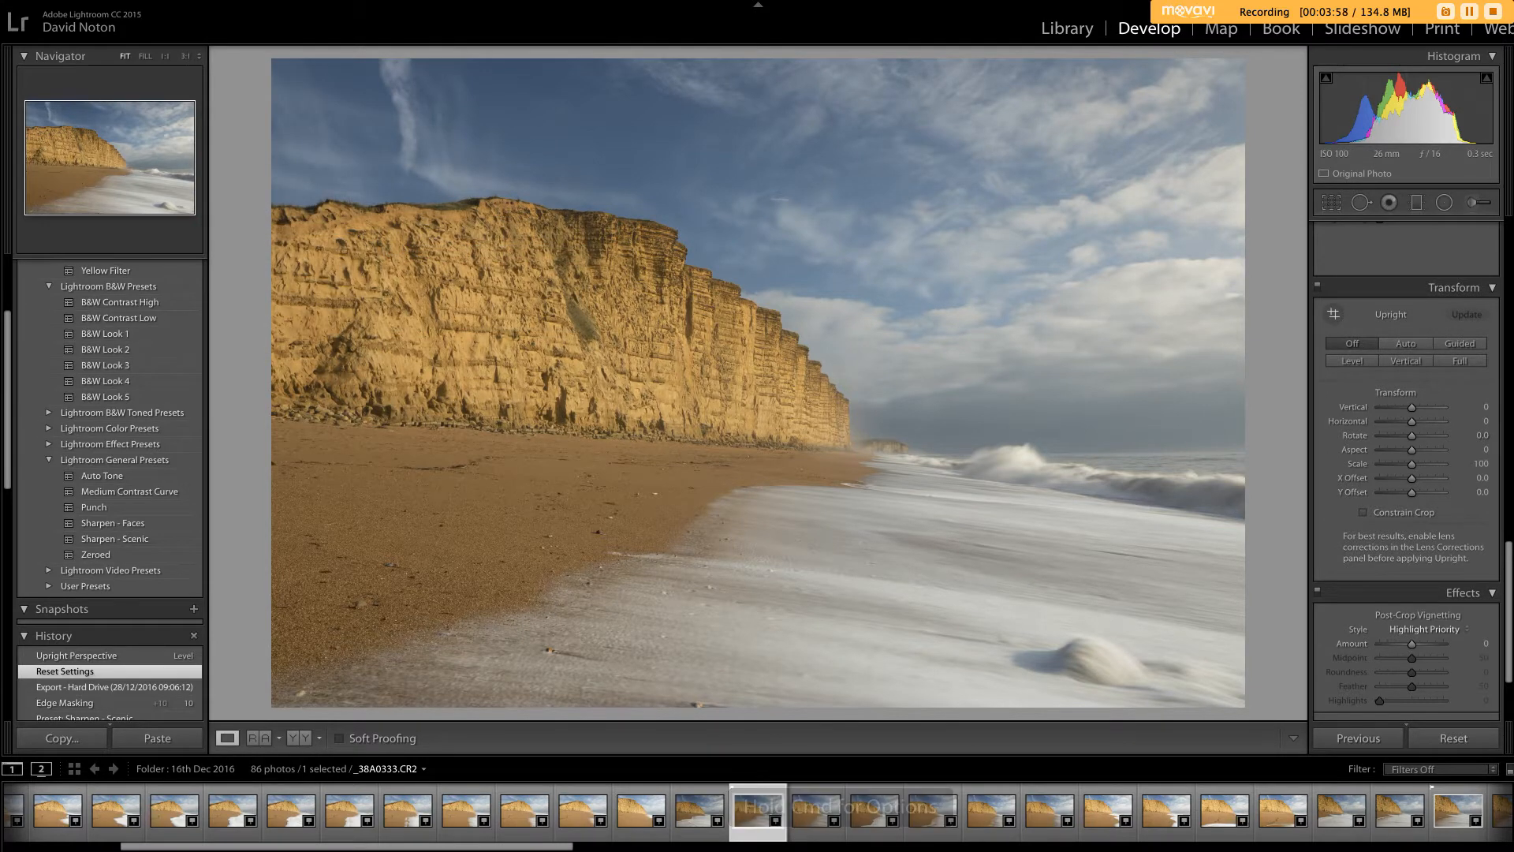
pyautogui.scroll(-2, 110, 489)
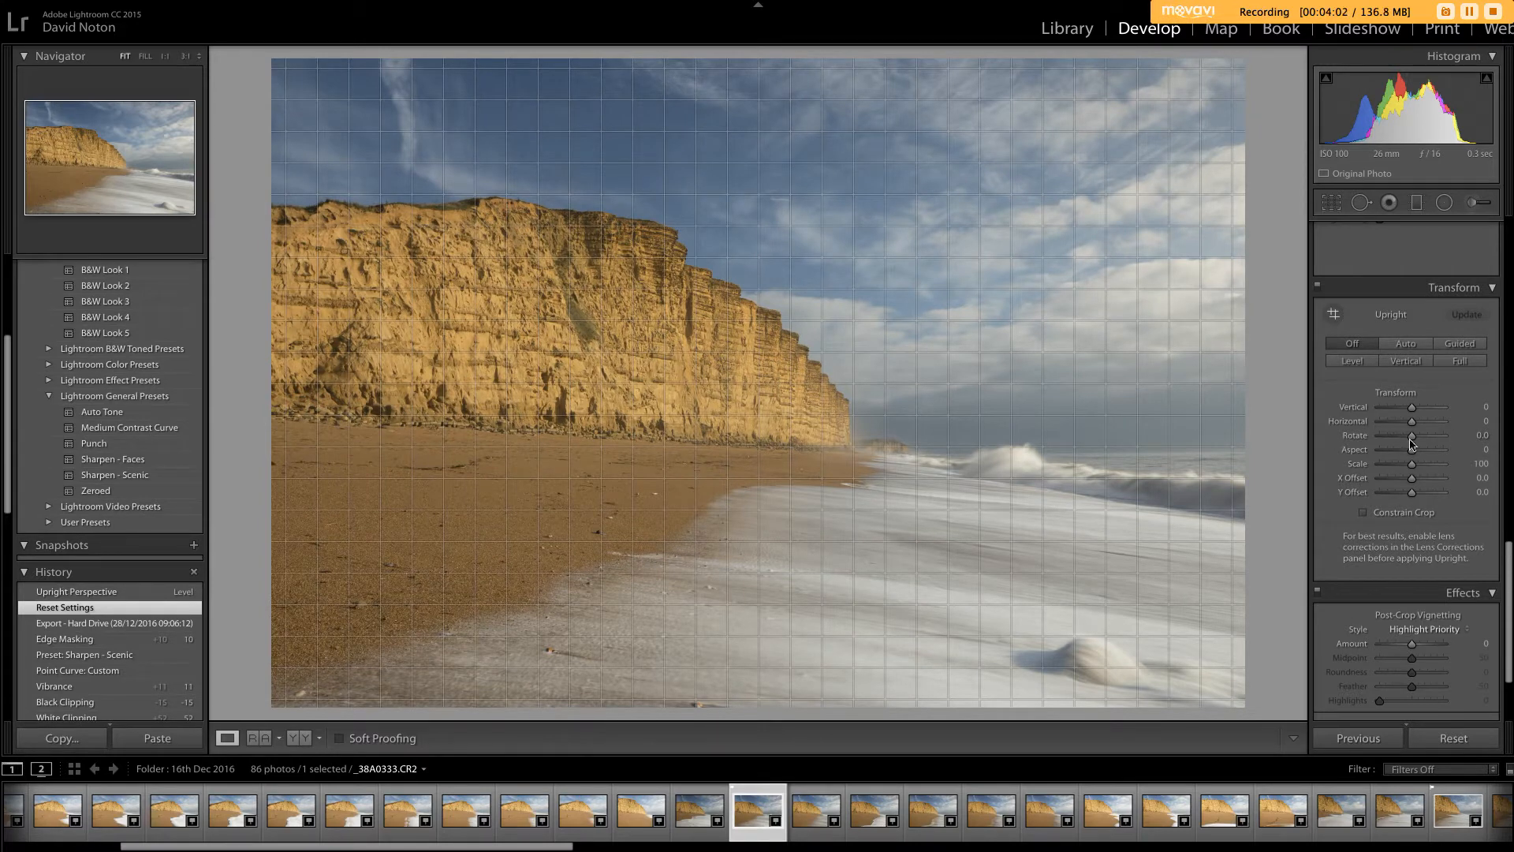
pyautogui.moveTo(1412, 442); pyautogui.dragTo(1414, 441)
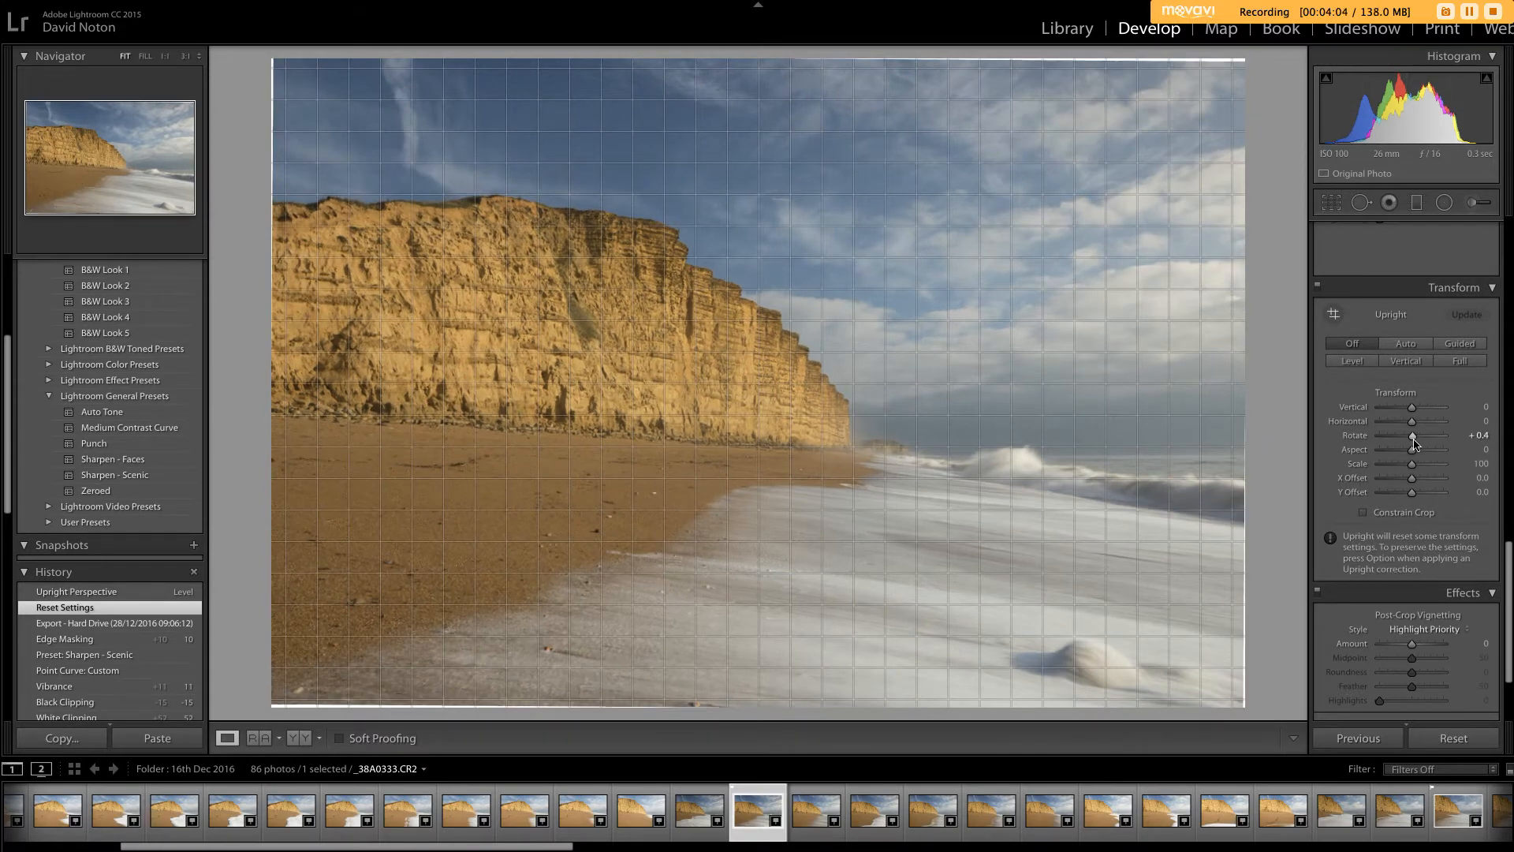
pyautogui.doubleClick(1414, 436)
pyautogui.moveTo(1415, 439); pyautogui.dragTo(1416, 441)
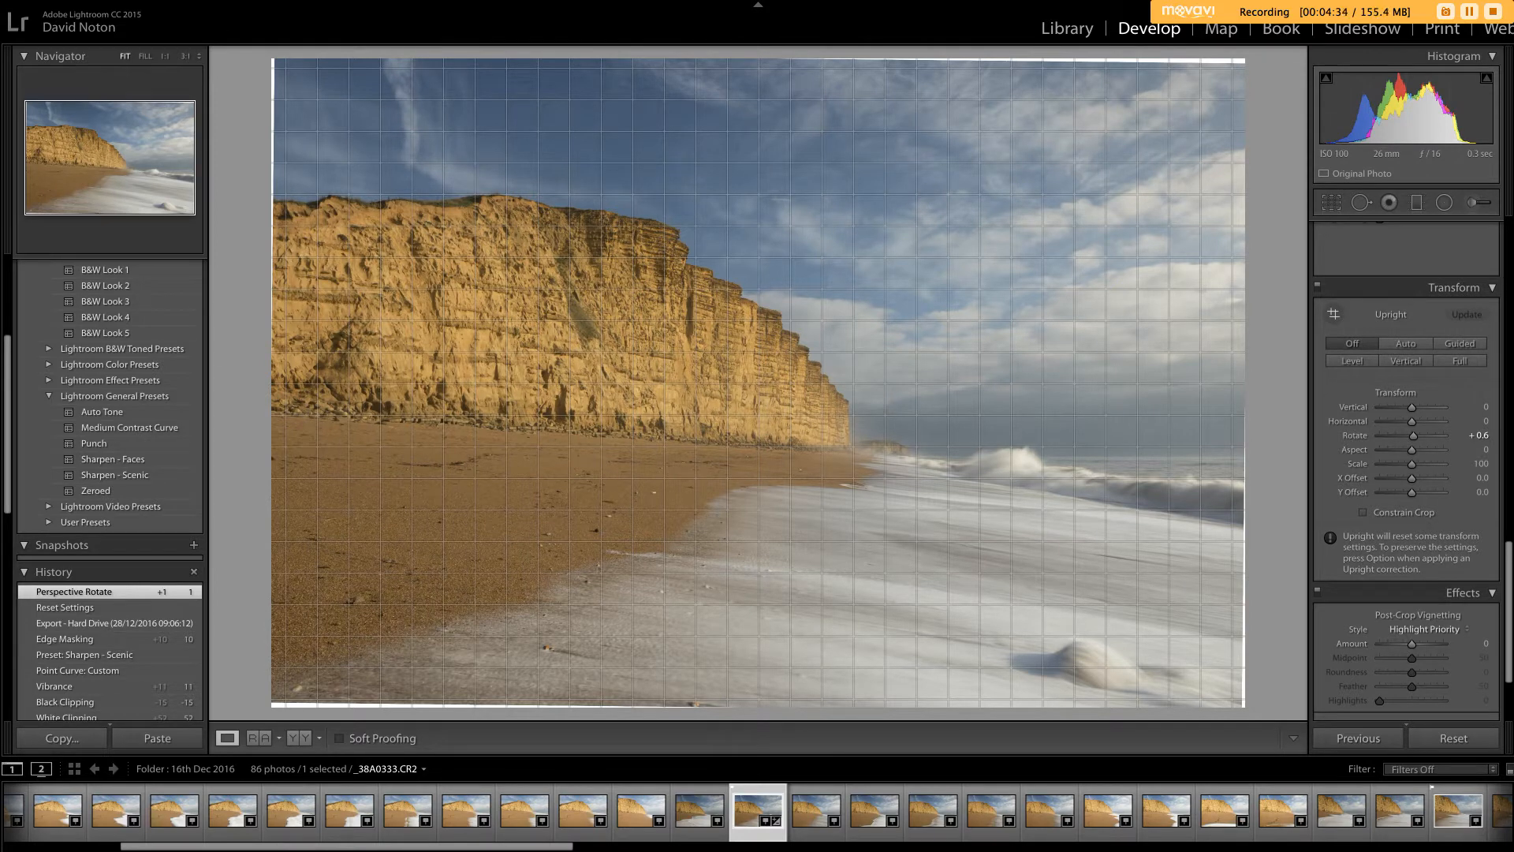
# Hide the grid overlay from the beach photo.
pyautogui.click(221, 8)
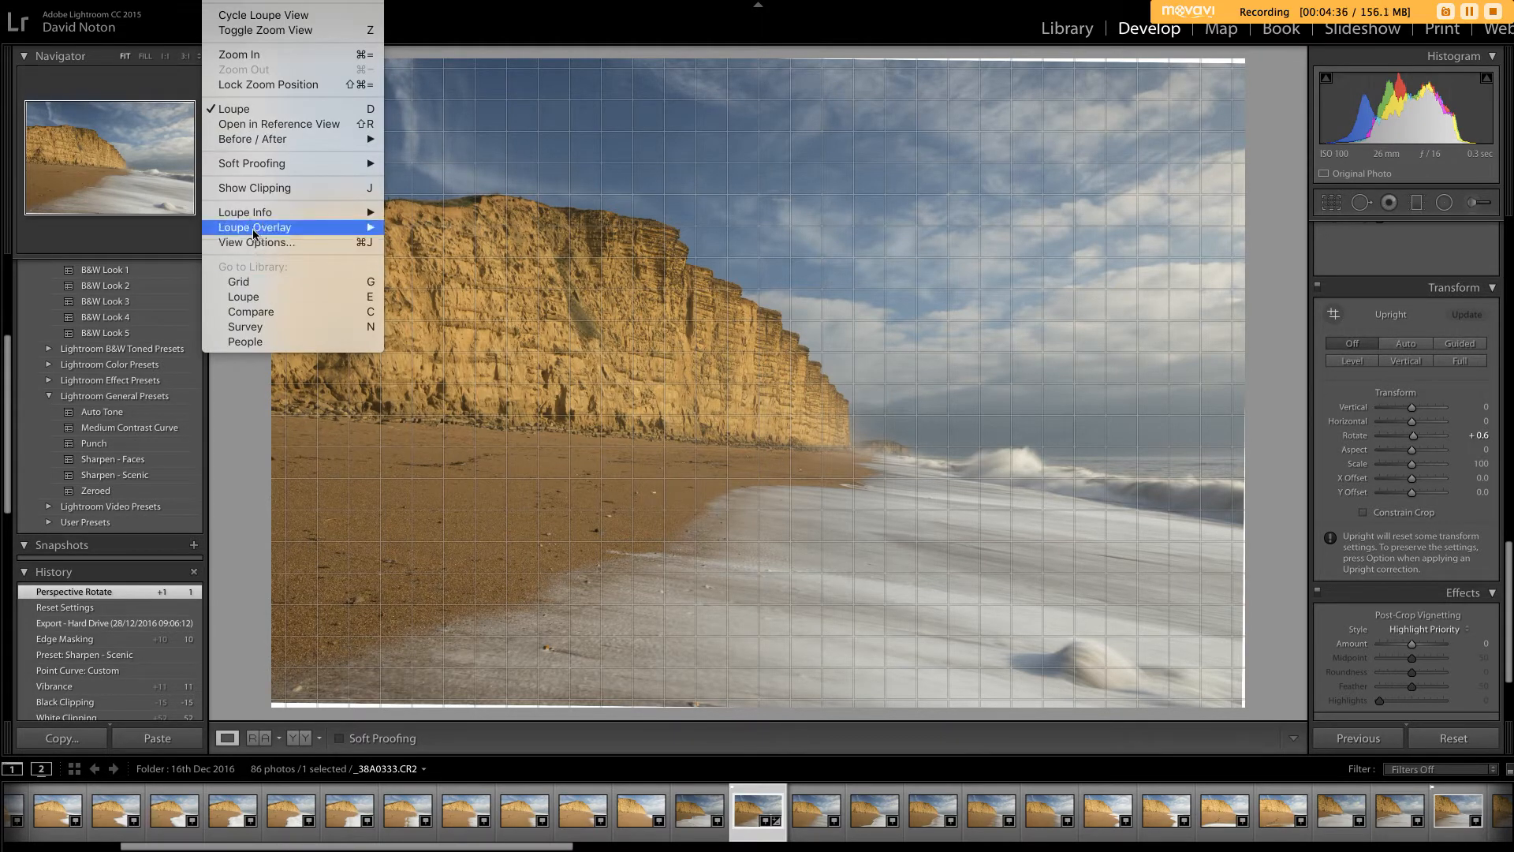
pyautogui.moveTo(254, 234)
pyautogui.click(400, 249)
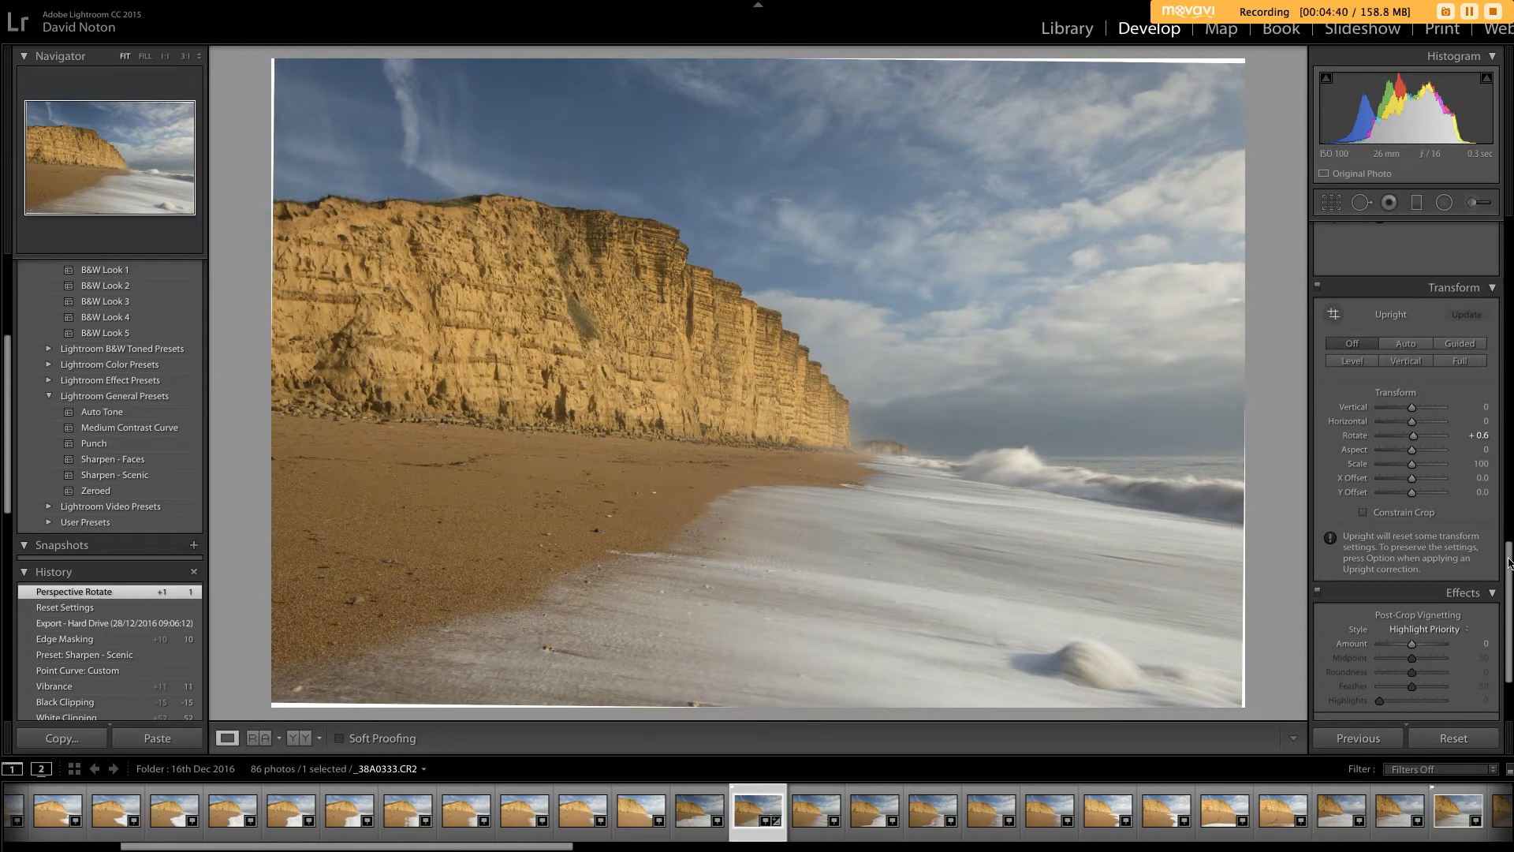
# Set the photo's Whites to +51 and Blacks to -16, using the clipping preview as a guide.
pyautogui.moveTo(1510, 571); pyautogui.dragTo(1500, 223)
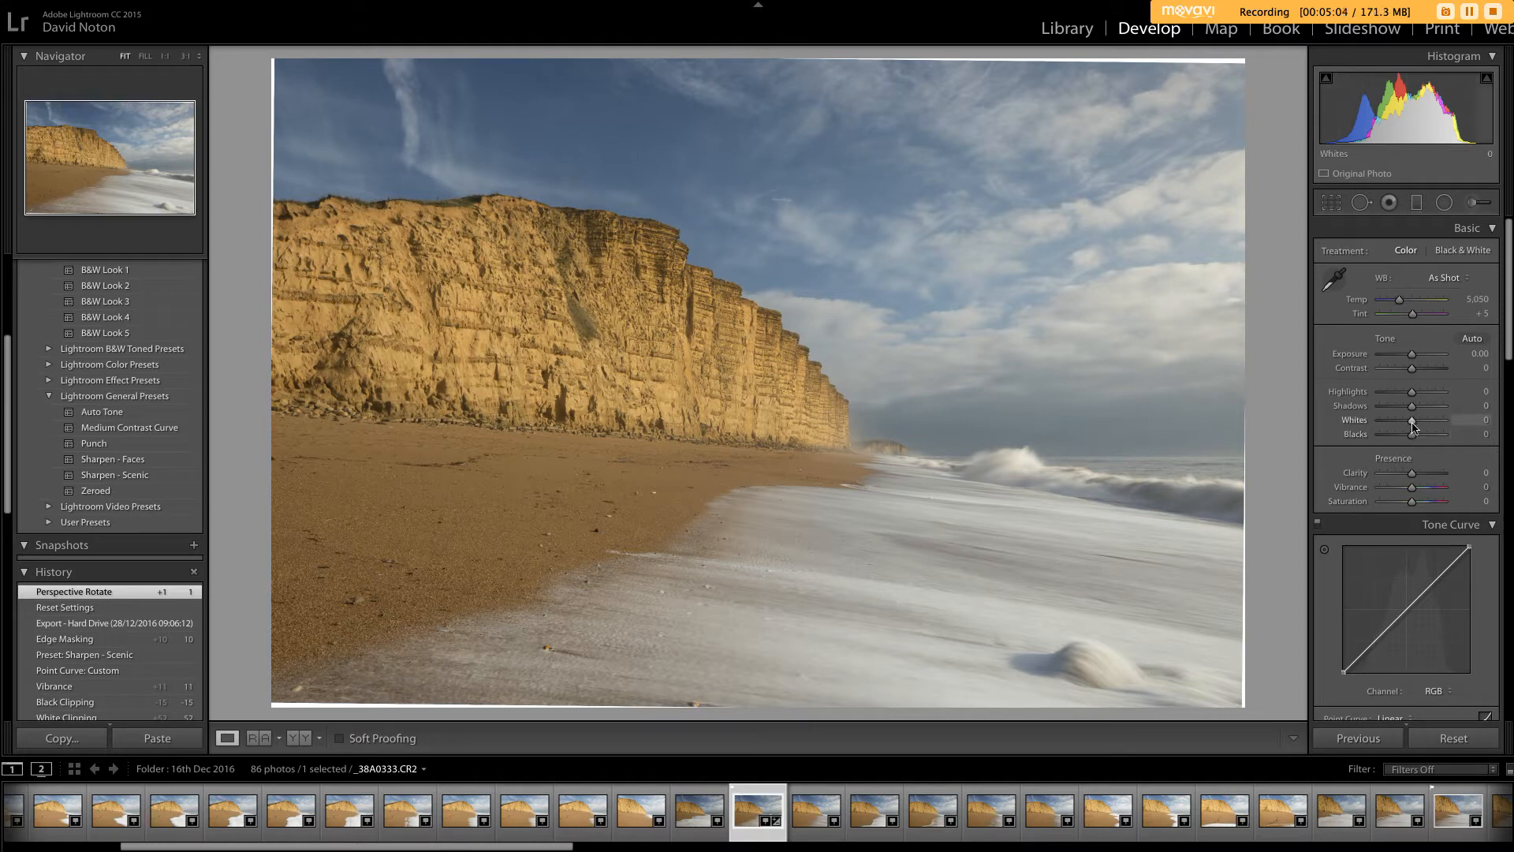
pyautogui.press('alt')
pyautogui.moveTo(1413, 424); pyautogui.dragTo(1432, 426)
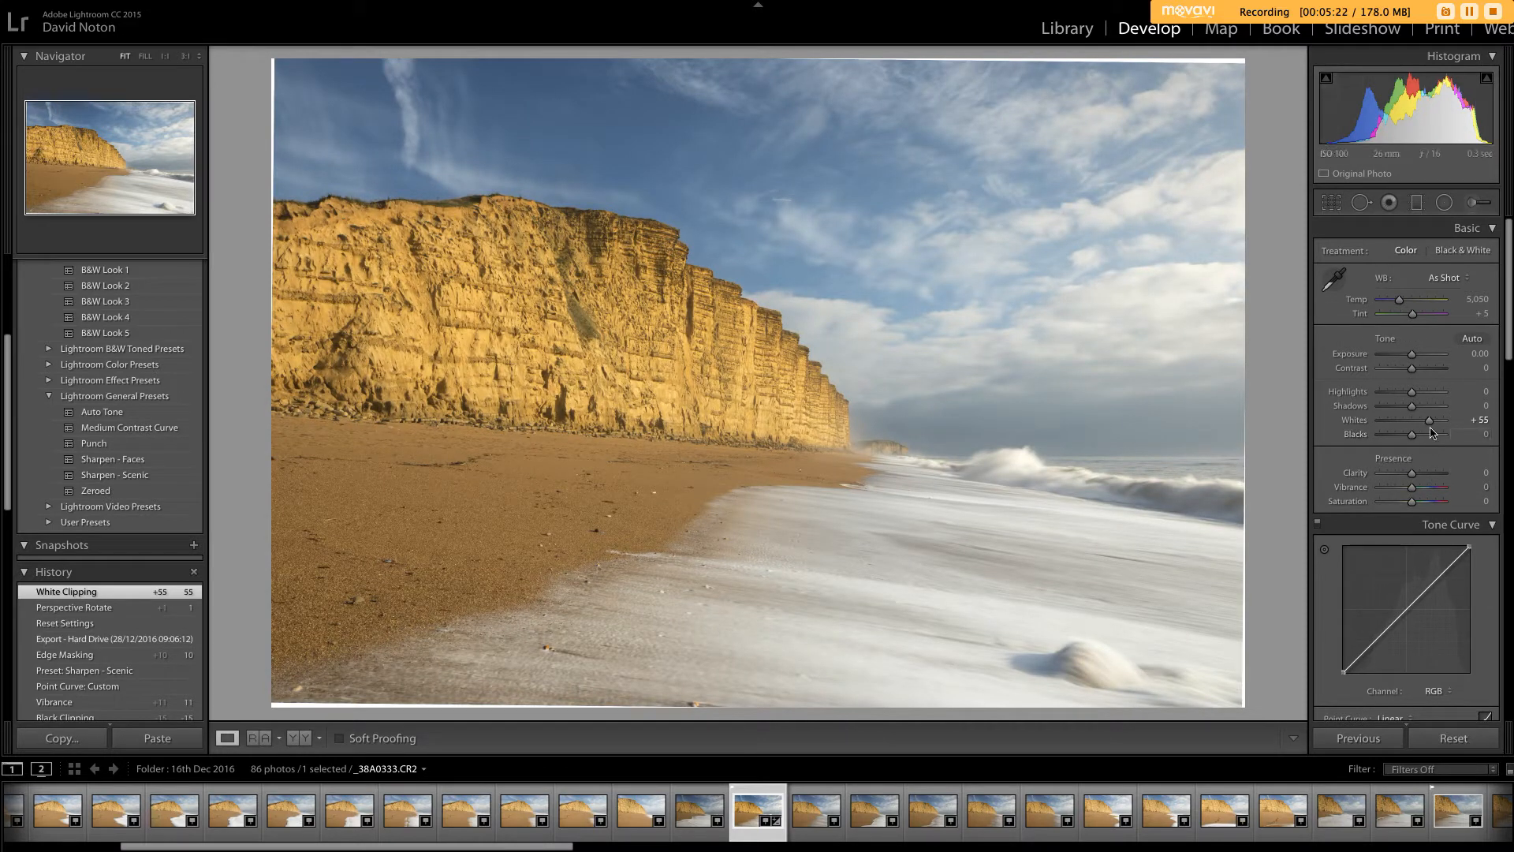
pyautogui.moveTo(1432, 427); pyautogui.dragTo(1428, 426)
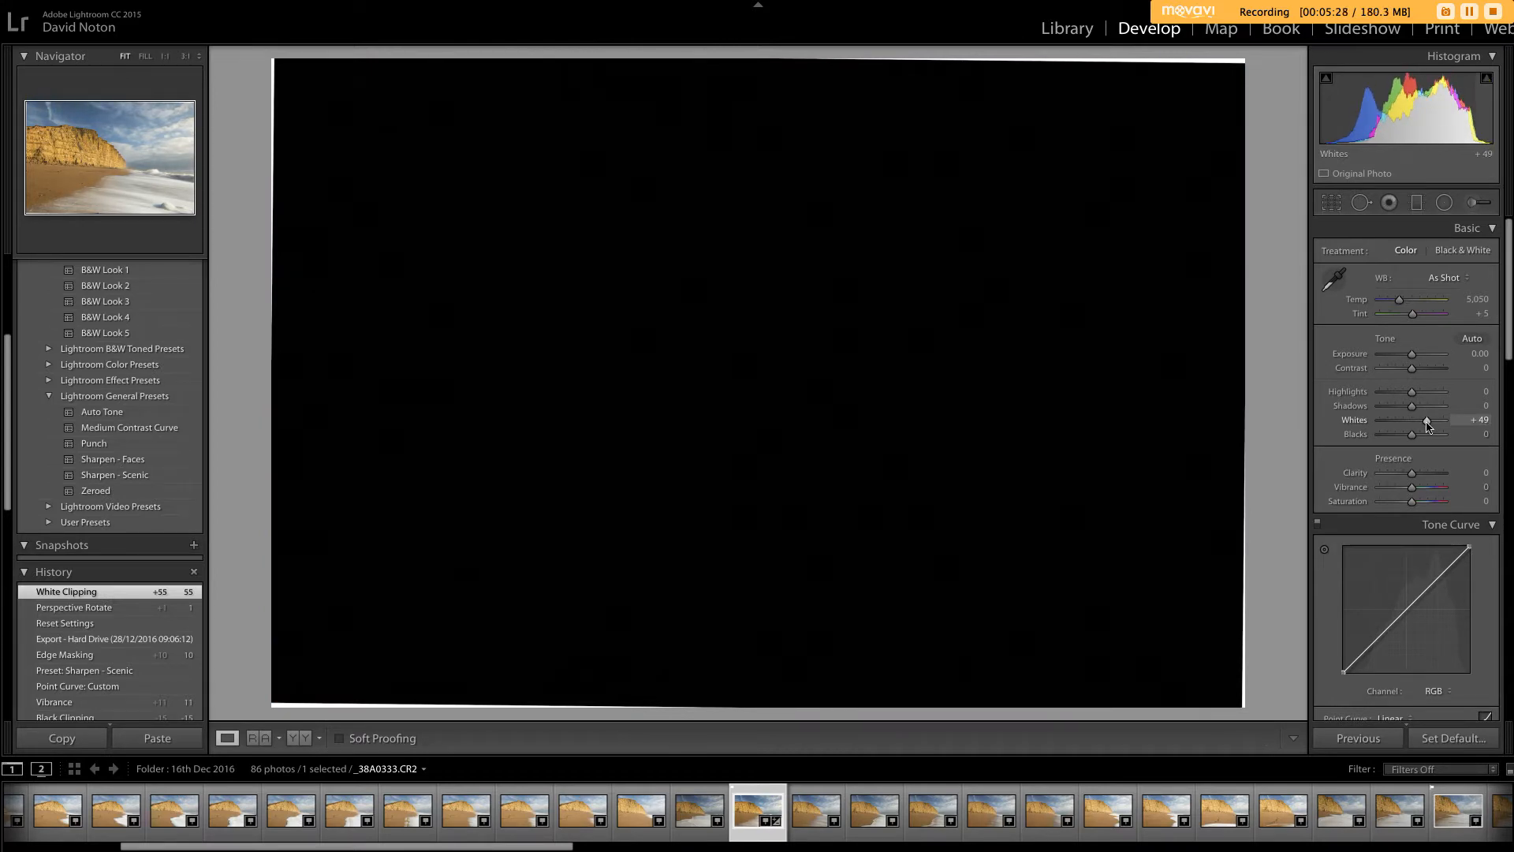
pyautogui.moveTo(1427, 426); pyautogui.dragTo(1409, 441)
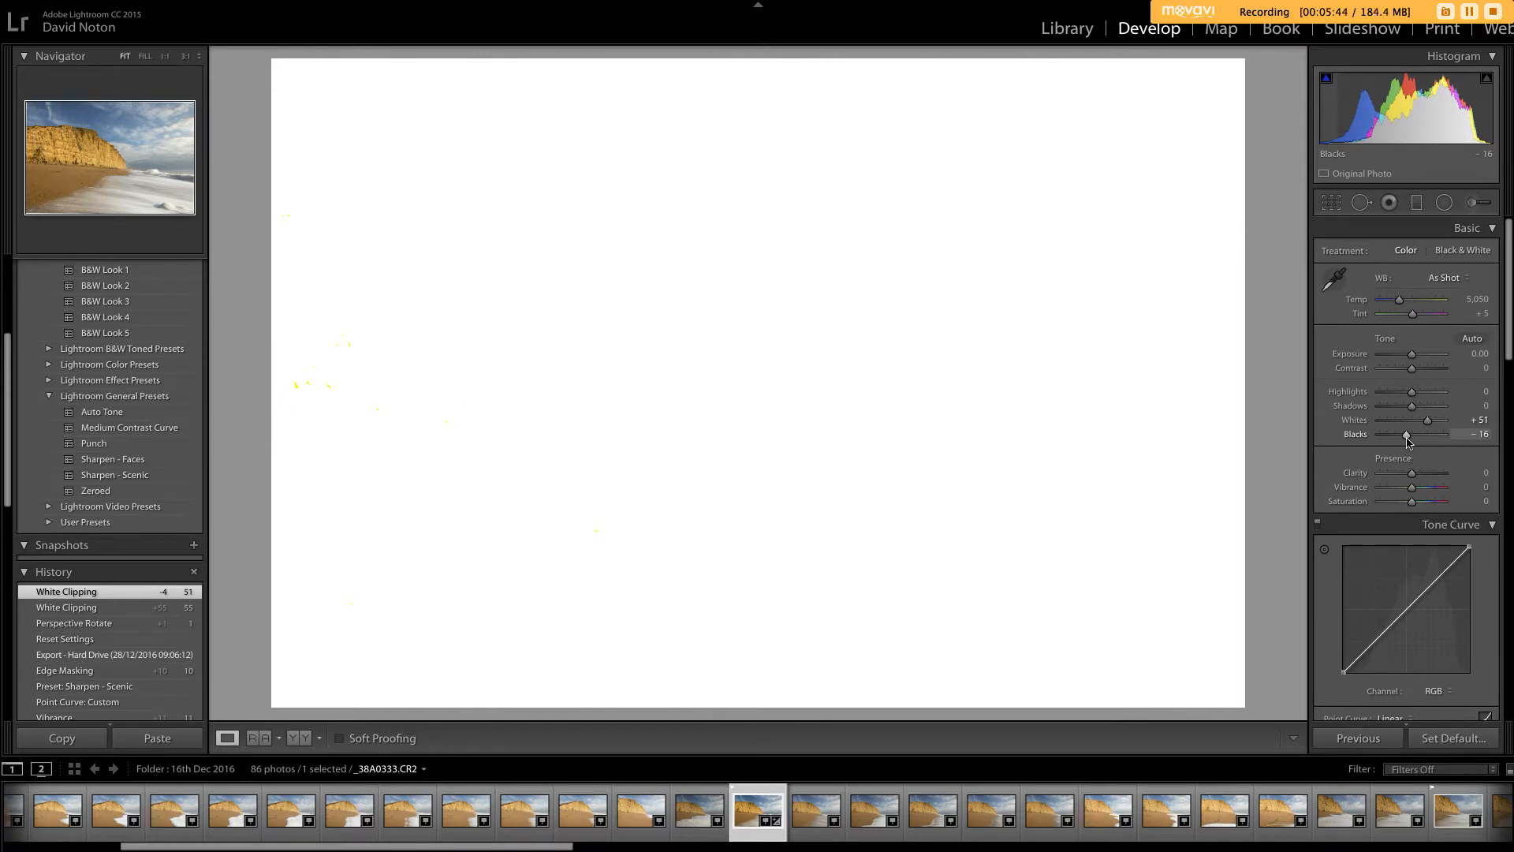
pyautogui.moveTo(1408, 443); pyautogui.dragTo(1409, 443)
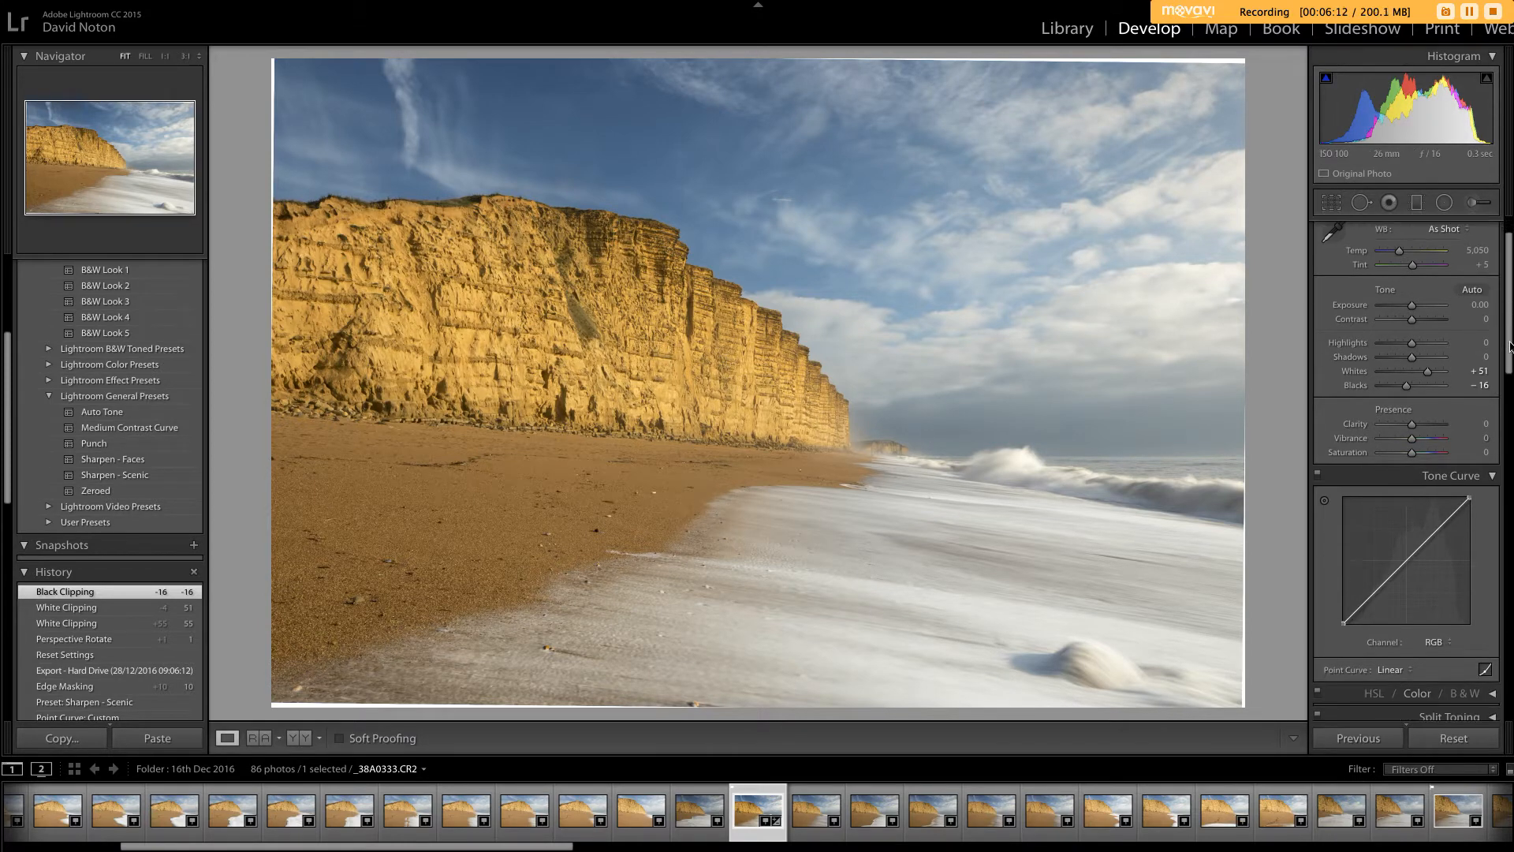
# Set the tone curve's point curve to Medium Contrast.
pyautogui.scroll(-3, 1508, 324)
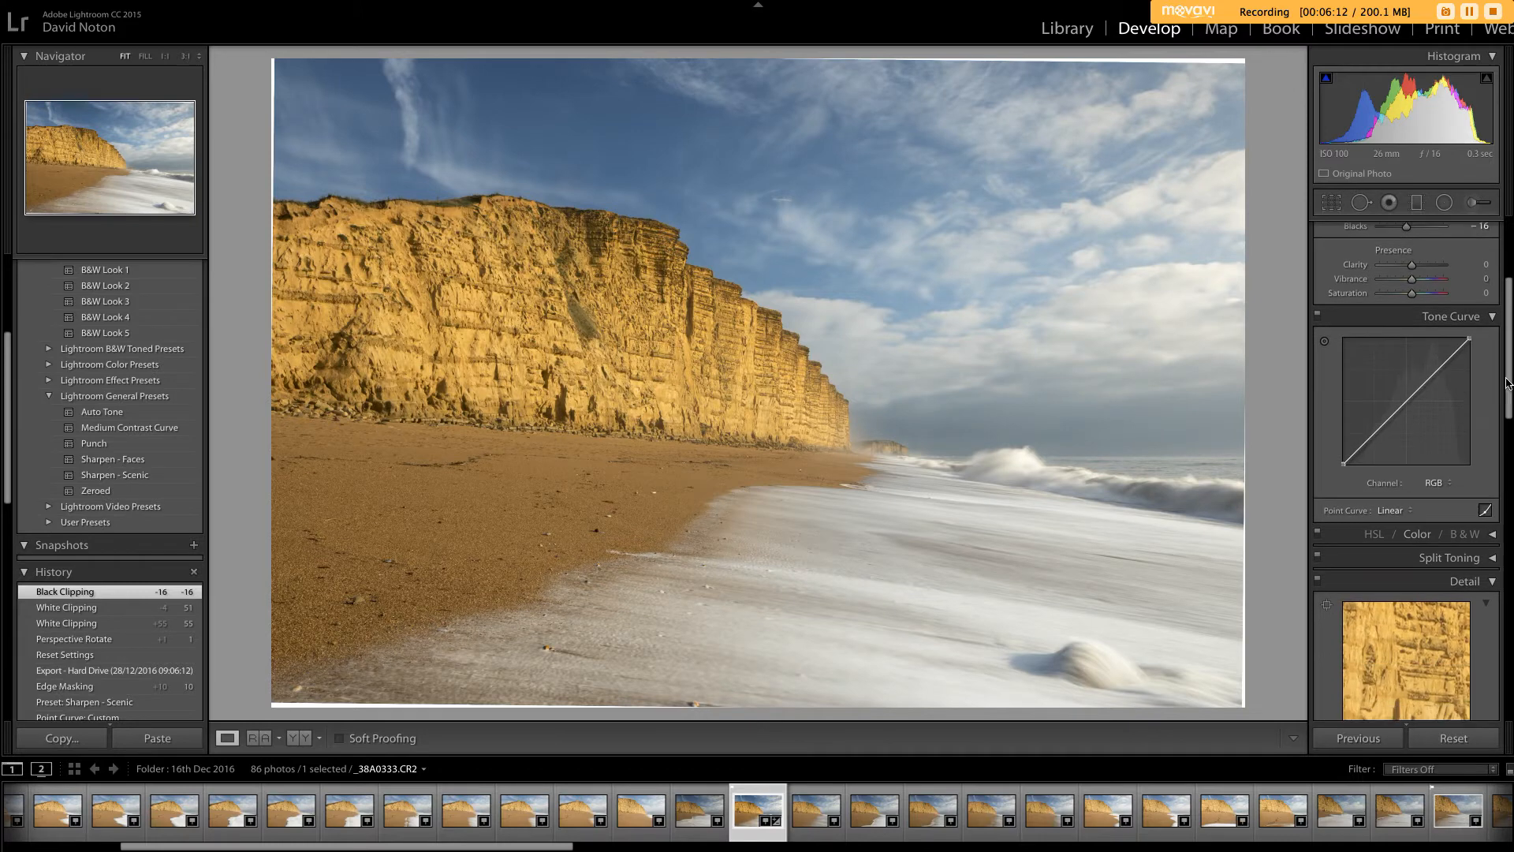
pyautogui.click(1411, 511)
pyautogui.click(1421, 520)
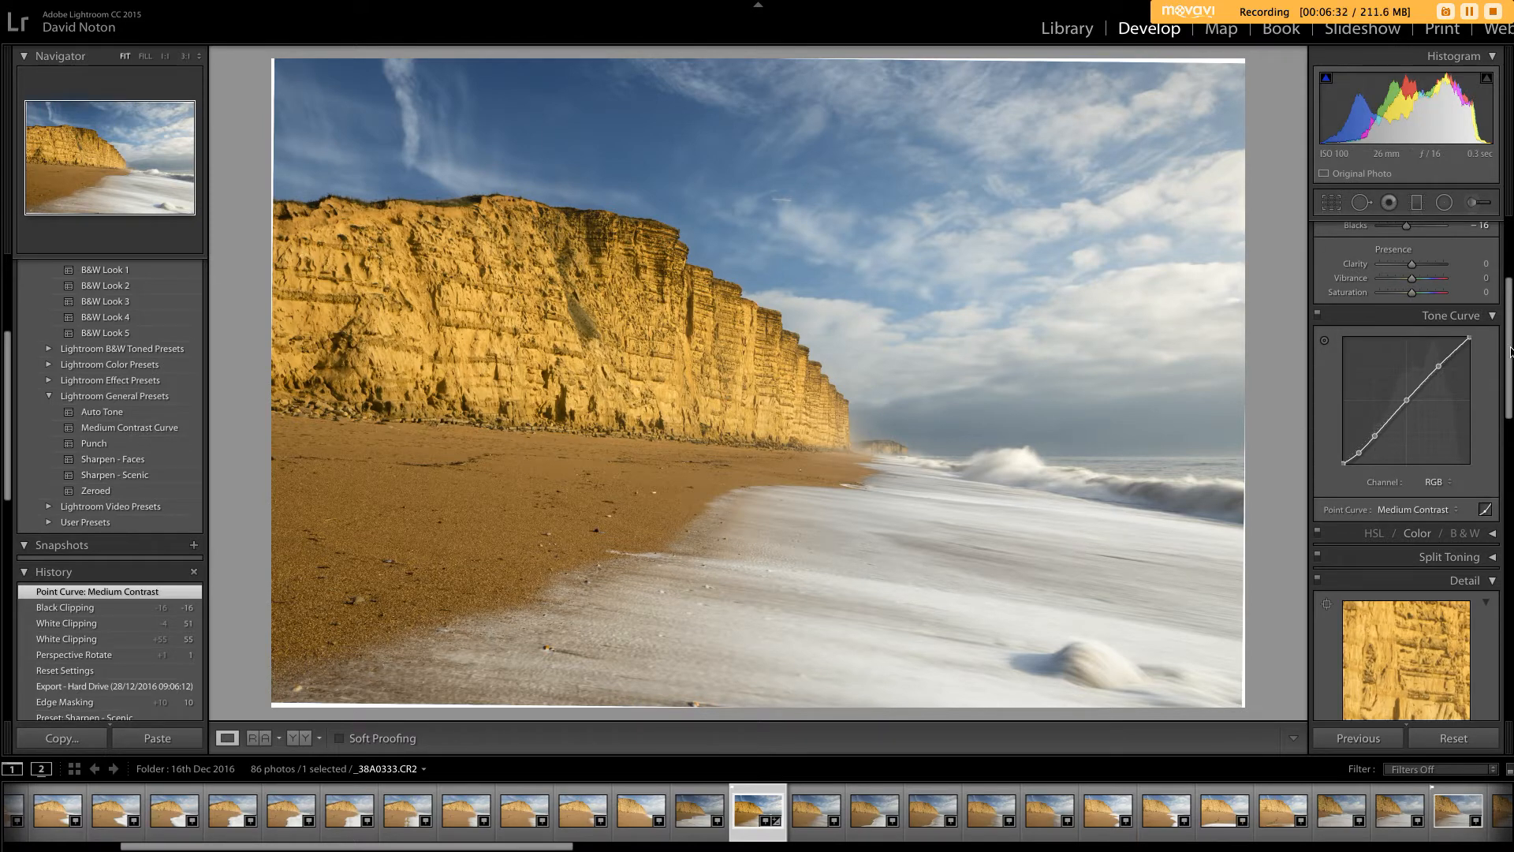
# Set the whole photo's Vibrance to +12.
pyautogui.moveTo(1510, 351); pyautogui.dragTo(1510, 454)
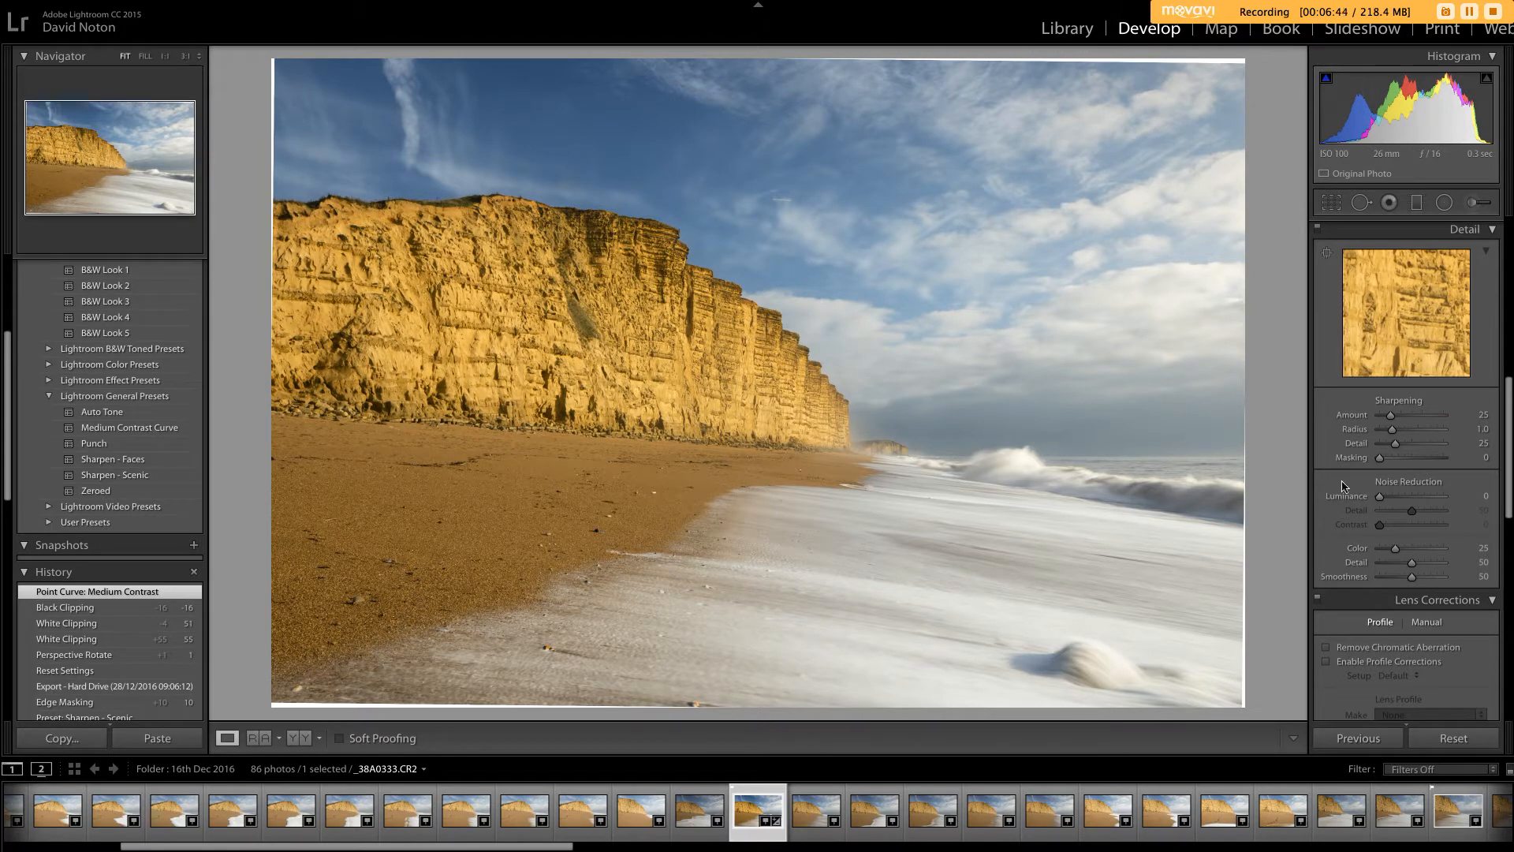
pyautogui.scroll(5, 1345, 487)
pyautogui.scroll(8, 1345, 487)
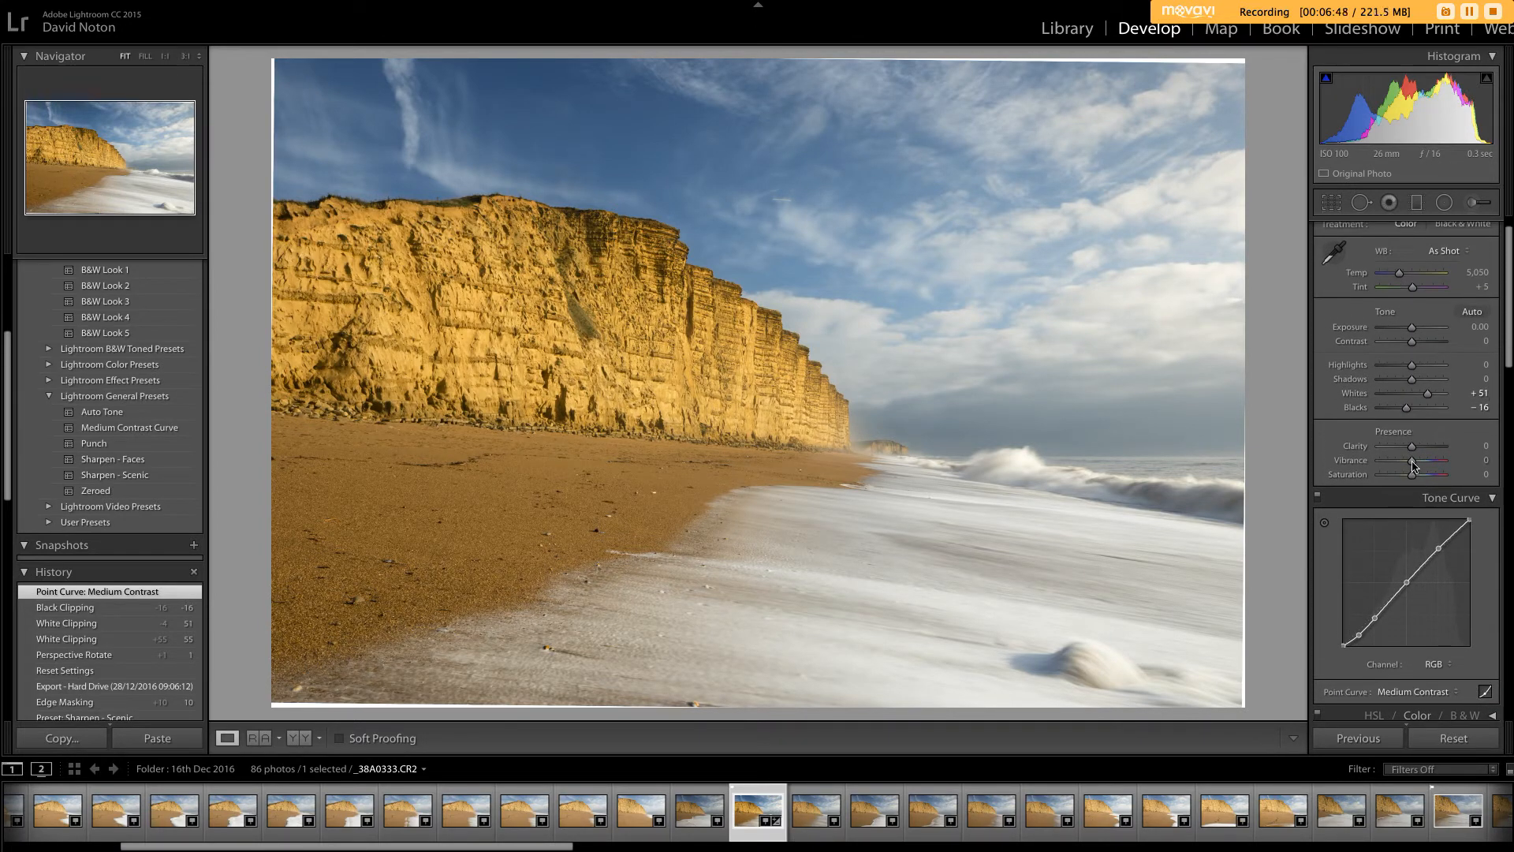
pyautogui.moveTo(1412, 465); pyautogui.dragTo(1420, 467)
pyautogui.moveTo(1417, 466); pyautogui.dragTo(1418, 466)
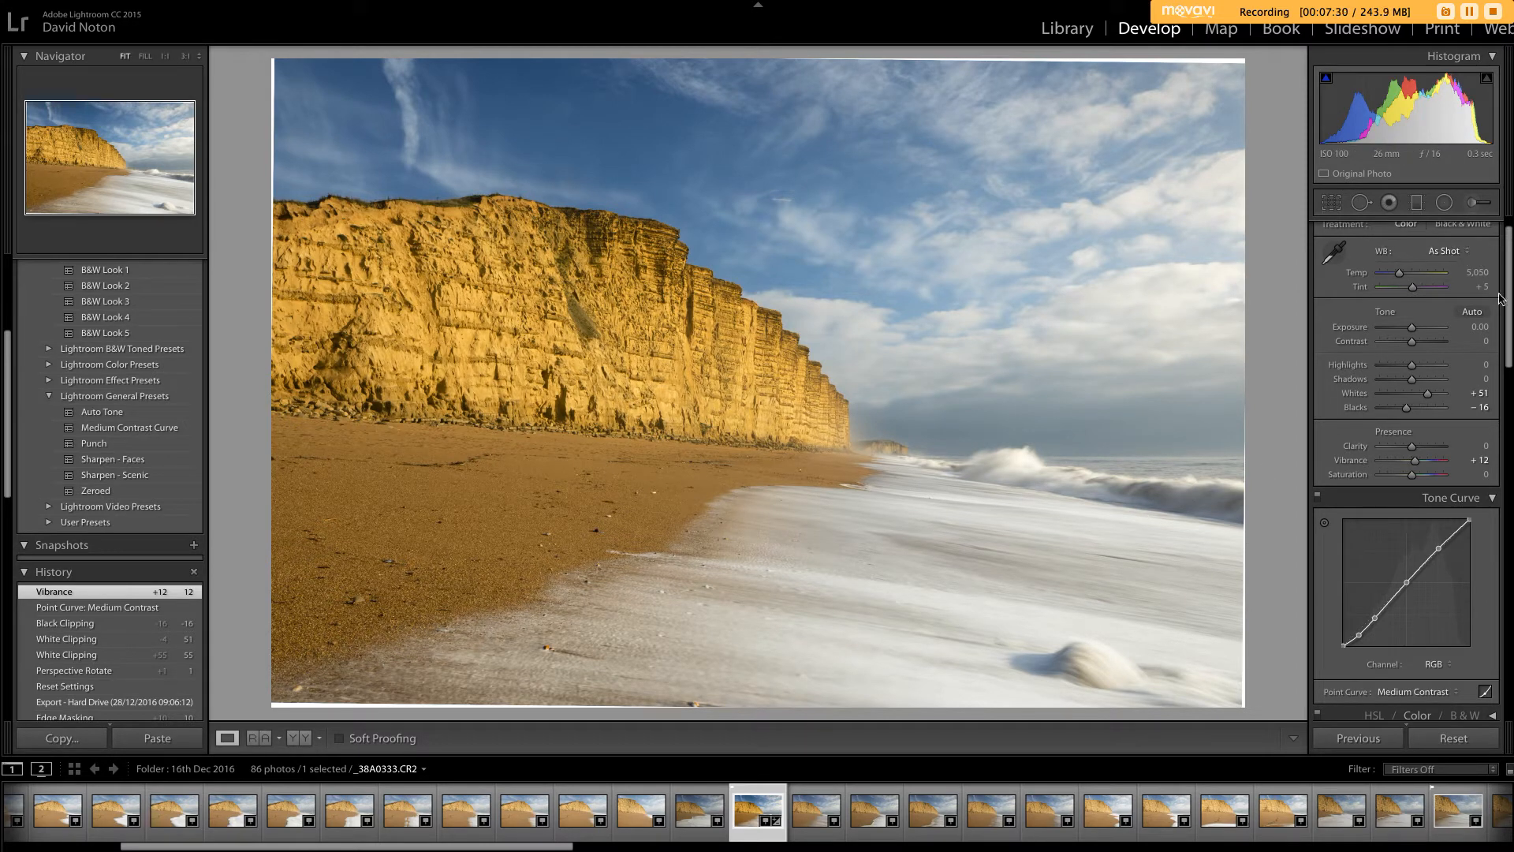
# Paint an Adjustment Brush mask over the white surf and breaking waves, using brush size 17 with the mask overlay shown.
pyautogui.scroll(1, 1499, 294)
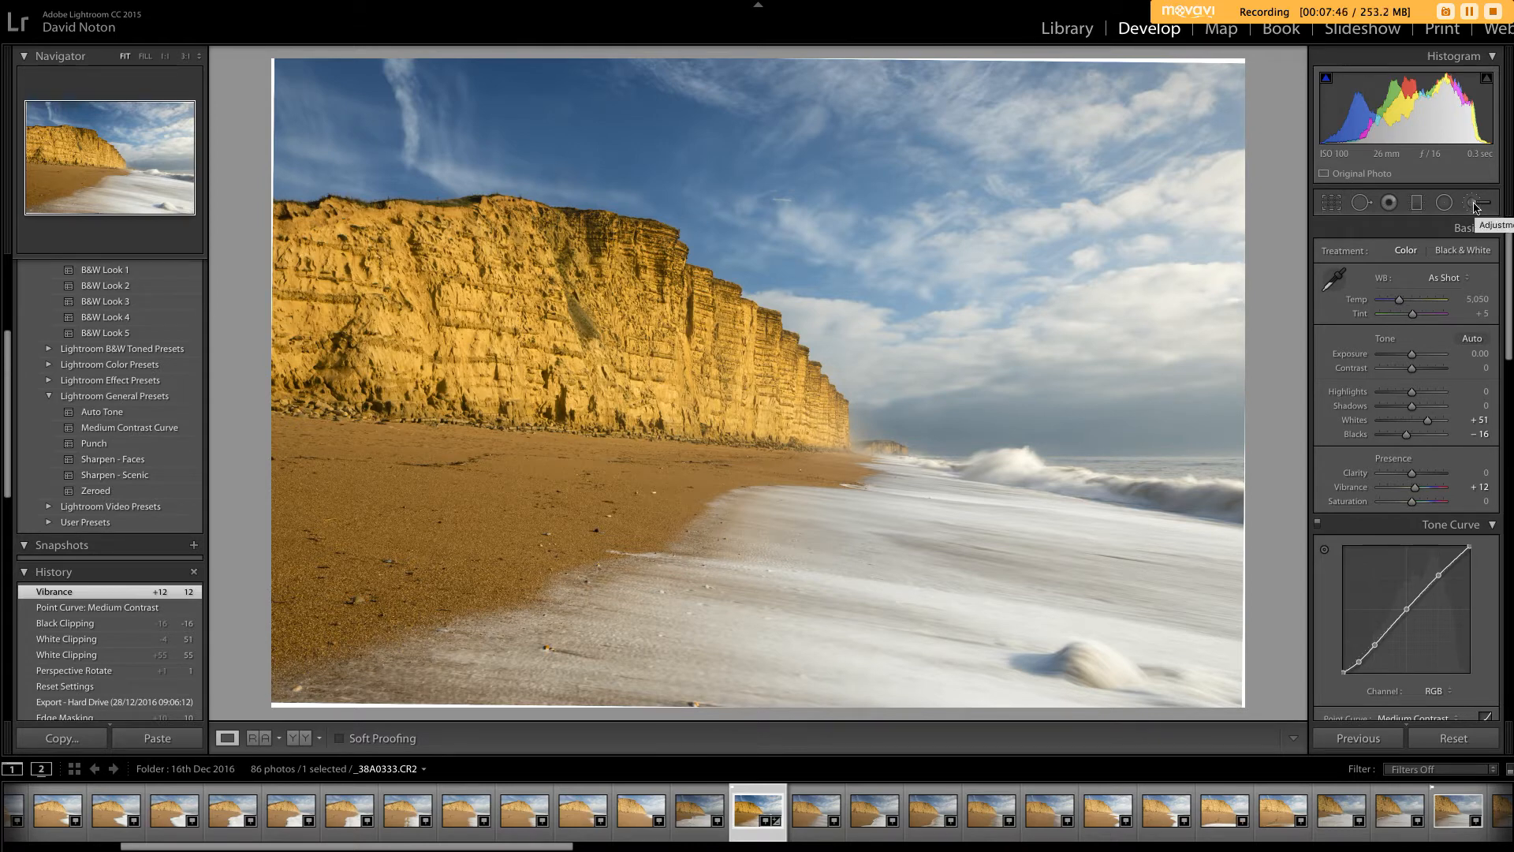
pyautogui.click(1475, 204)
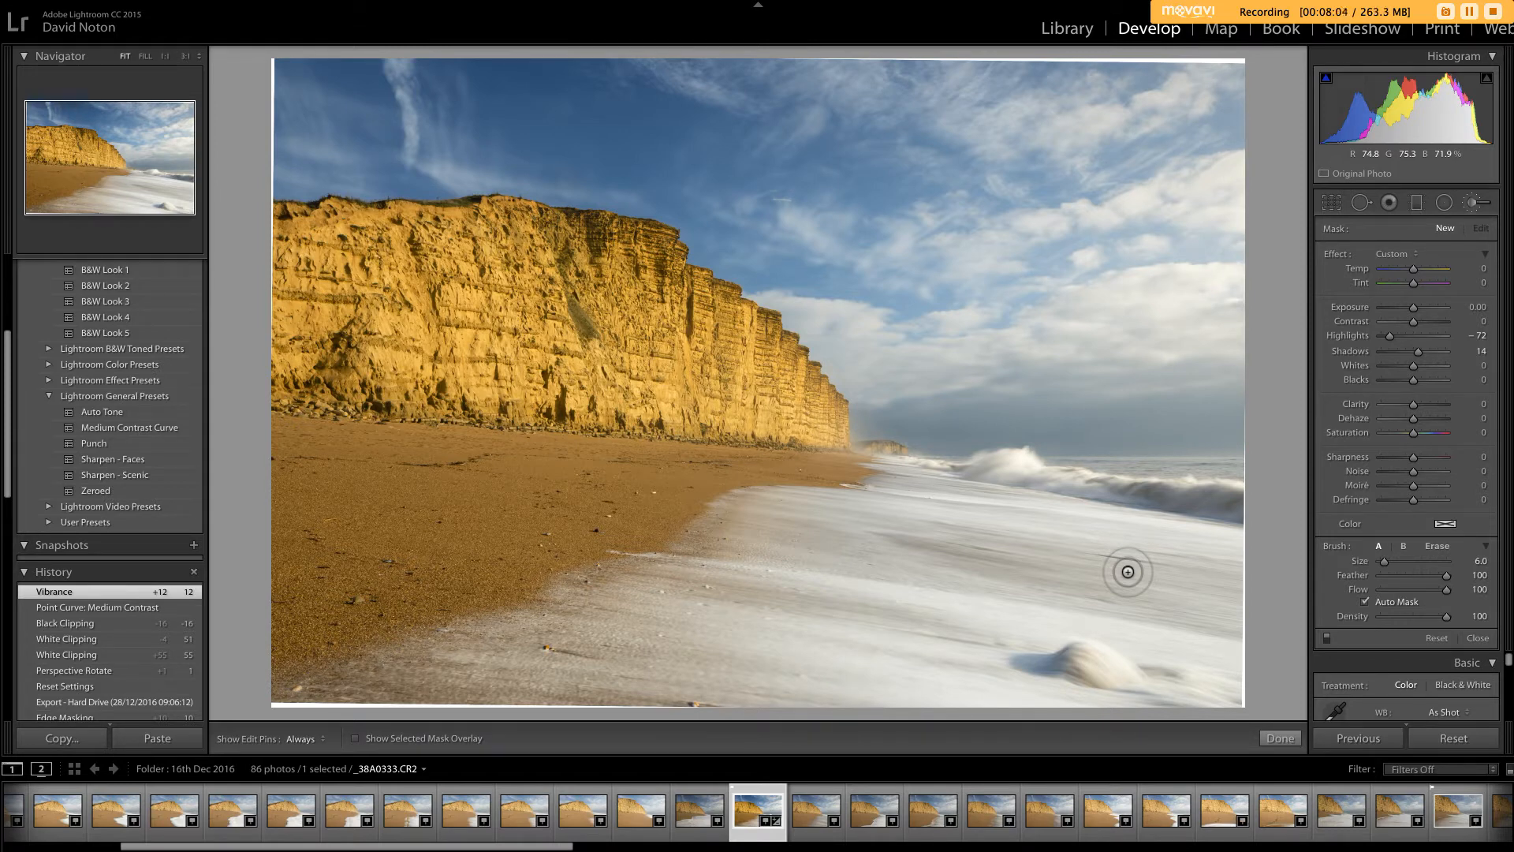
pyautogui.scroll(5, 1128, 572)
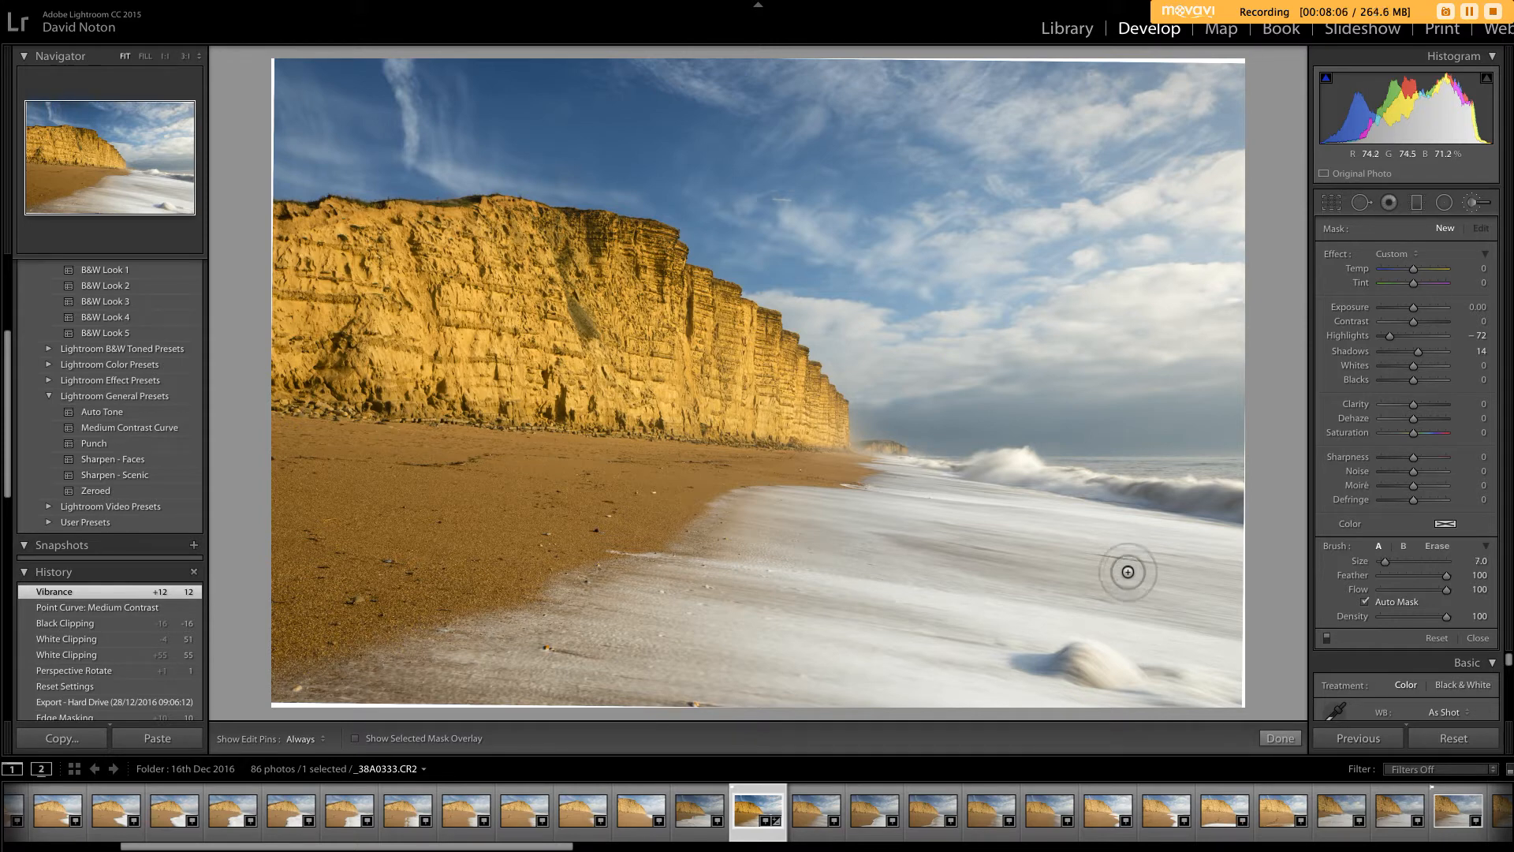
pyautogui.scroll(6, 1128, 571)
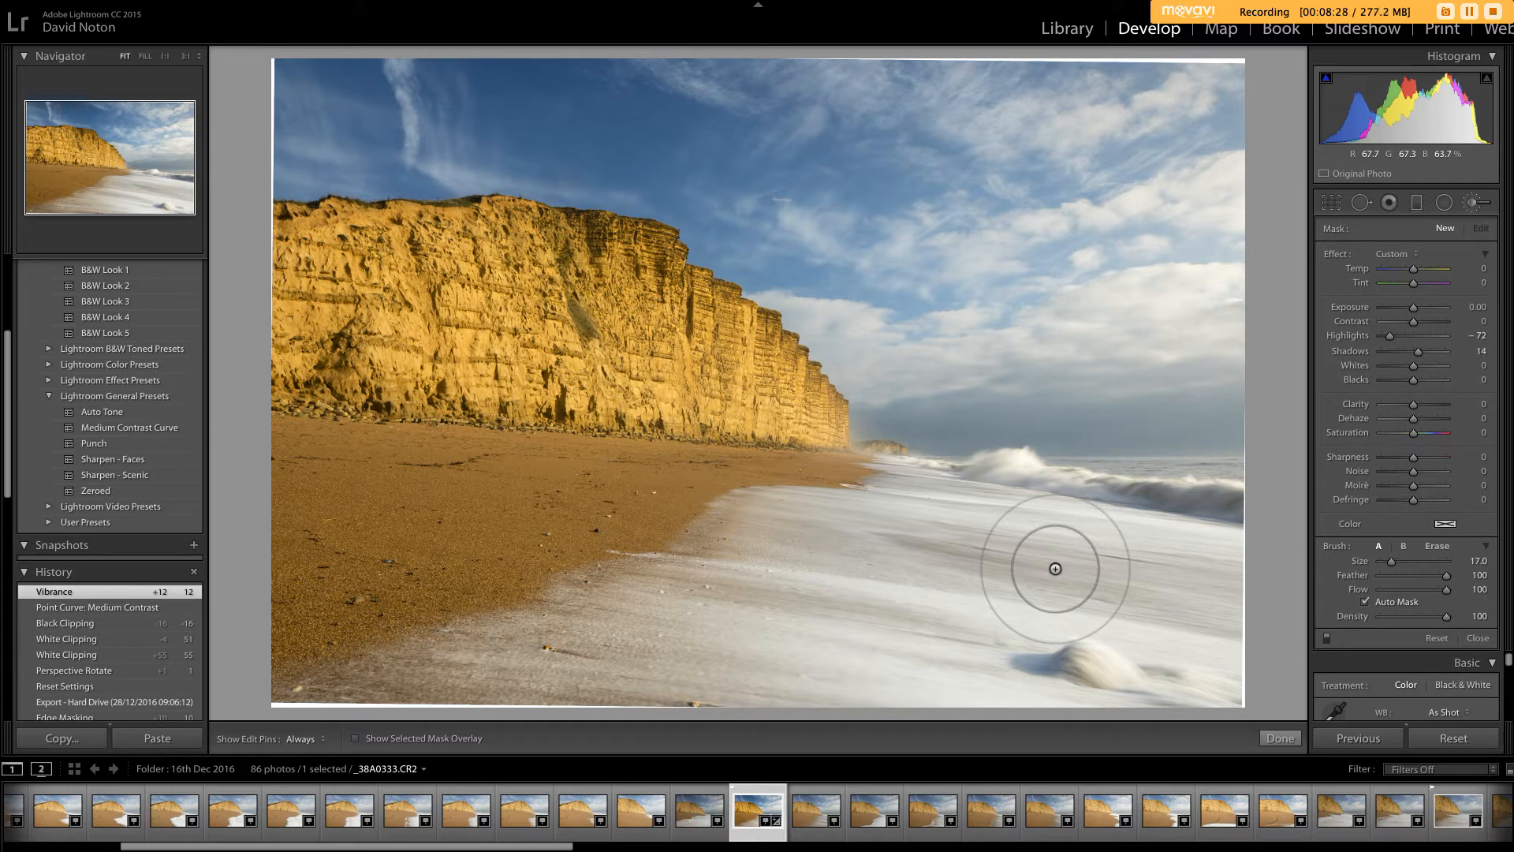
pyautogui.click(355, 740)
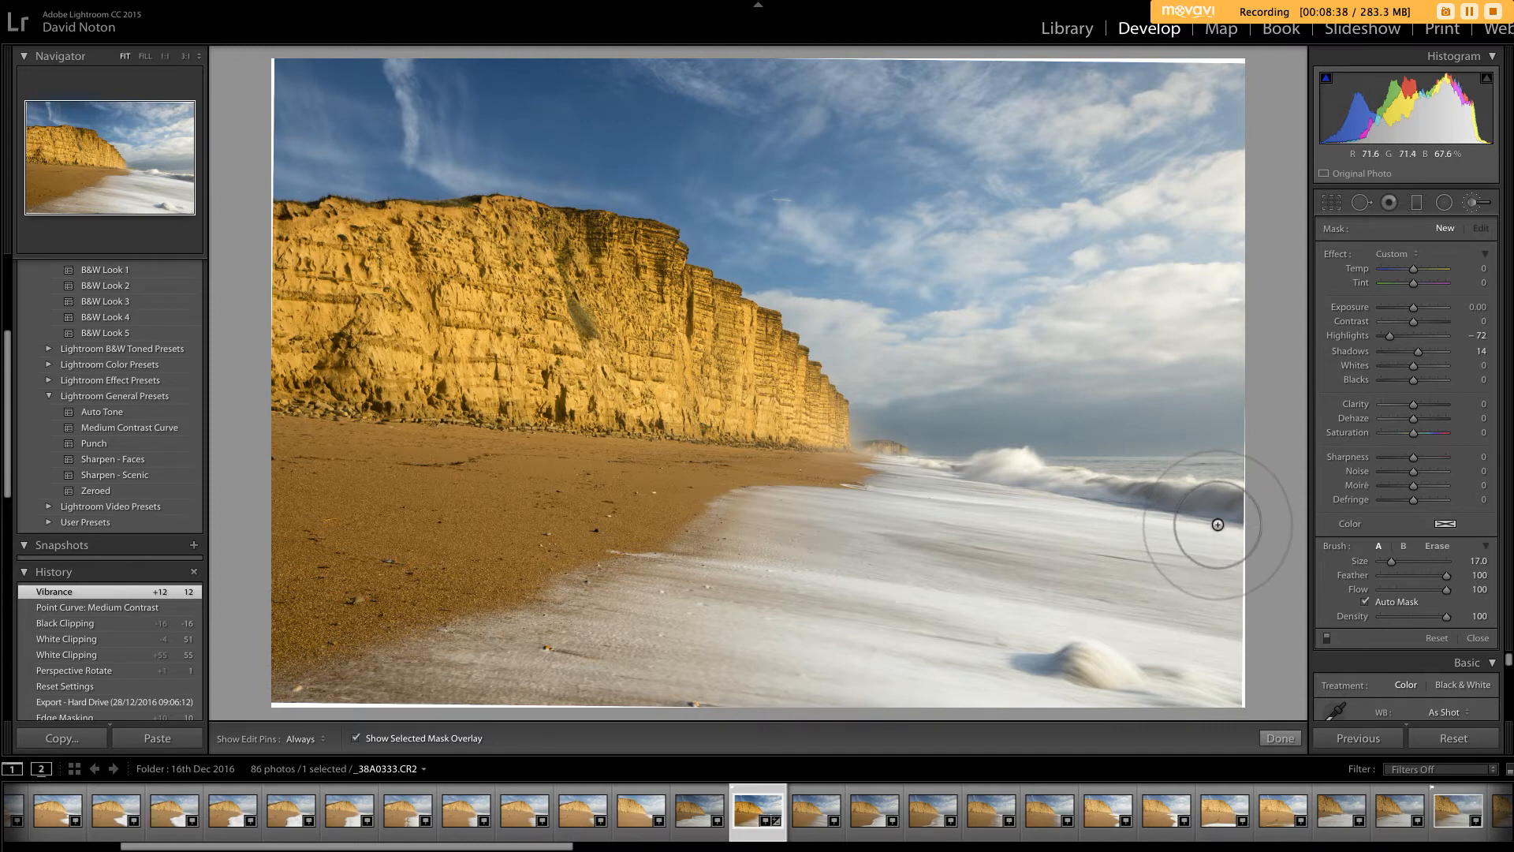
pyautogui.press('h')
pyautogui.moveTo(1218, 525)
pyautogui.mouseDown()
pyautogui.moveTo(947, 531)
pyautogui.moveTo(797, 618)
pyautogui.moveTo(697, 710)
pyautogui.moveTo(760, 722)
pyautogui.moveTo(896, 693)
pyautogui.moveTo(1024, 716)
pyautogui.moveTo(1226, 715)
pyautogui.moveTo(1210, 575)
pyautogui.moveTo(1223, 541)
pyautogui.moveTo(1088, 608)
pyautogui.moveTo(873, 632)
pyautogui.moveTo(917, 610)
pyautogui.moveTo(676, 691)
pyautogui.moveTo(591, 742)
pyautogui.moveTo(728, 731)
pyautogui.moveTo(1183, 626)
pyautogui.moveTo(1125, 659)
pyautogui.moveTo(1226, 672)
pyautogui.moveTo(1209, 582)
pyautogui.moveTo(803, 551)
pyautogui.moveTo(833, 560)
pyautogui.mouseUp()
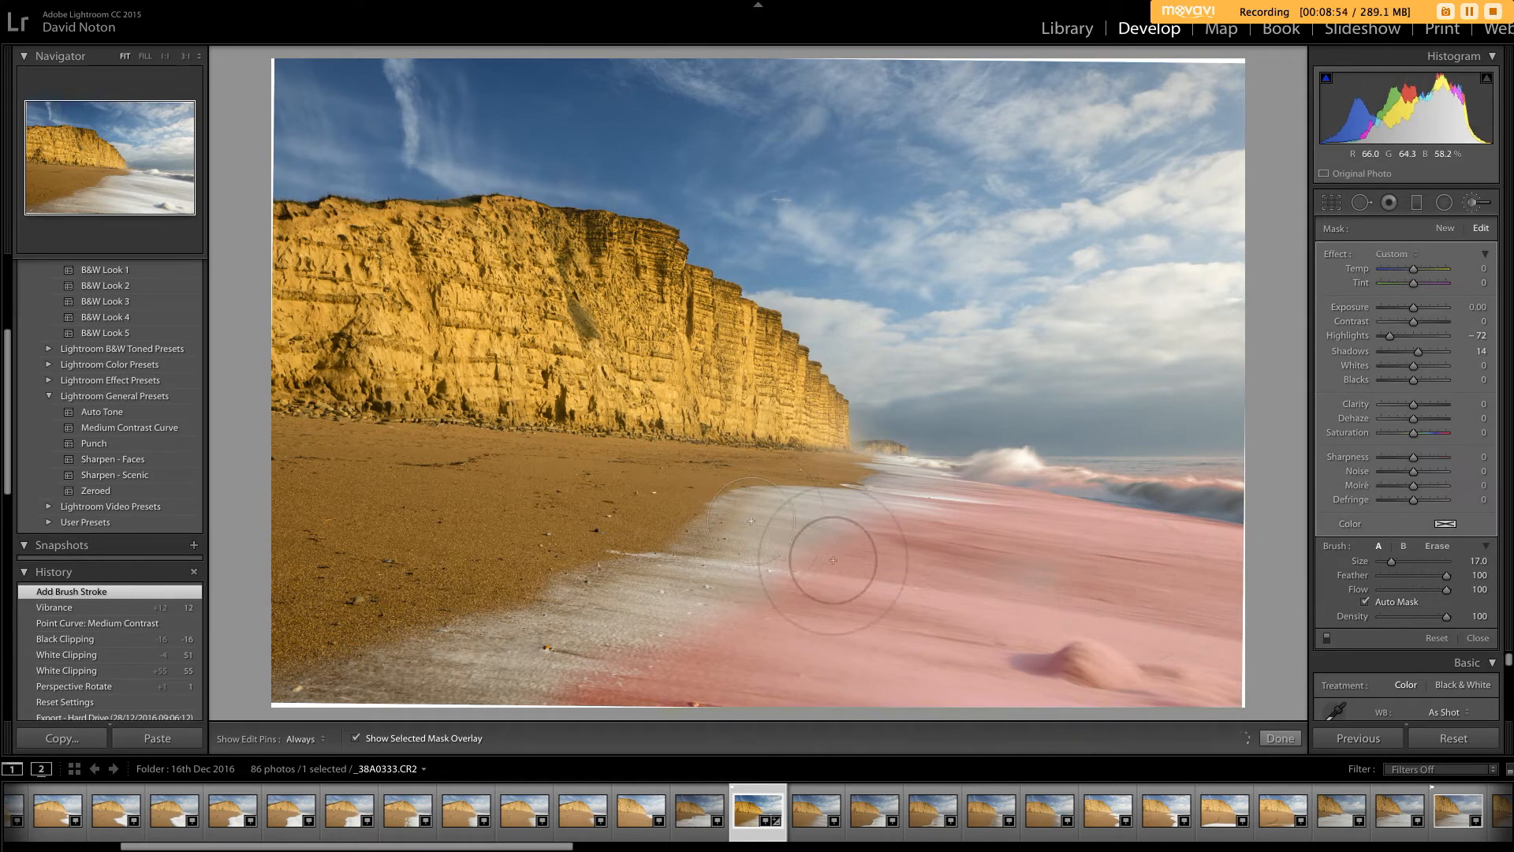
pyautogui.press('h')
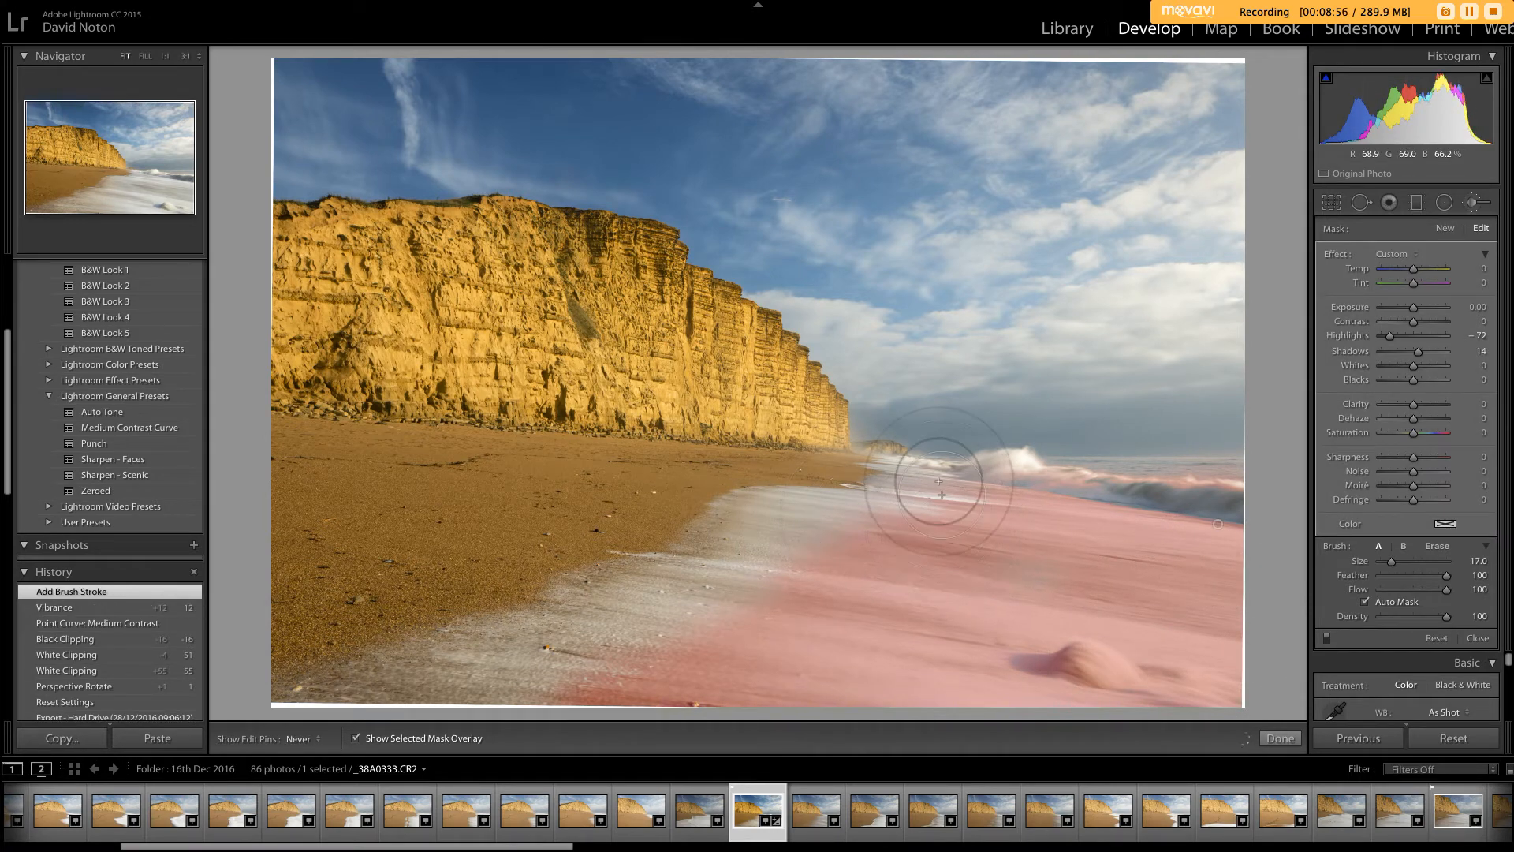
pyautogui.moveTo(939, 481)
pyautogui.mouseDown()
pyautogui.moveTo(970, 500)
pyautogui.moveTo(1261, 497)
pyautogui.moveTo(1031, 530)
pyautogui.mouseUp()
pyautogui.press('h')
pyautogui.press('h')
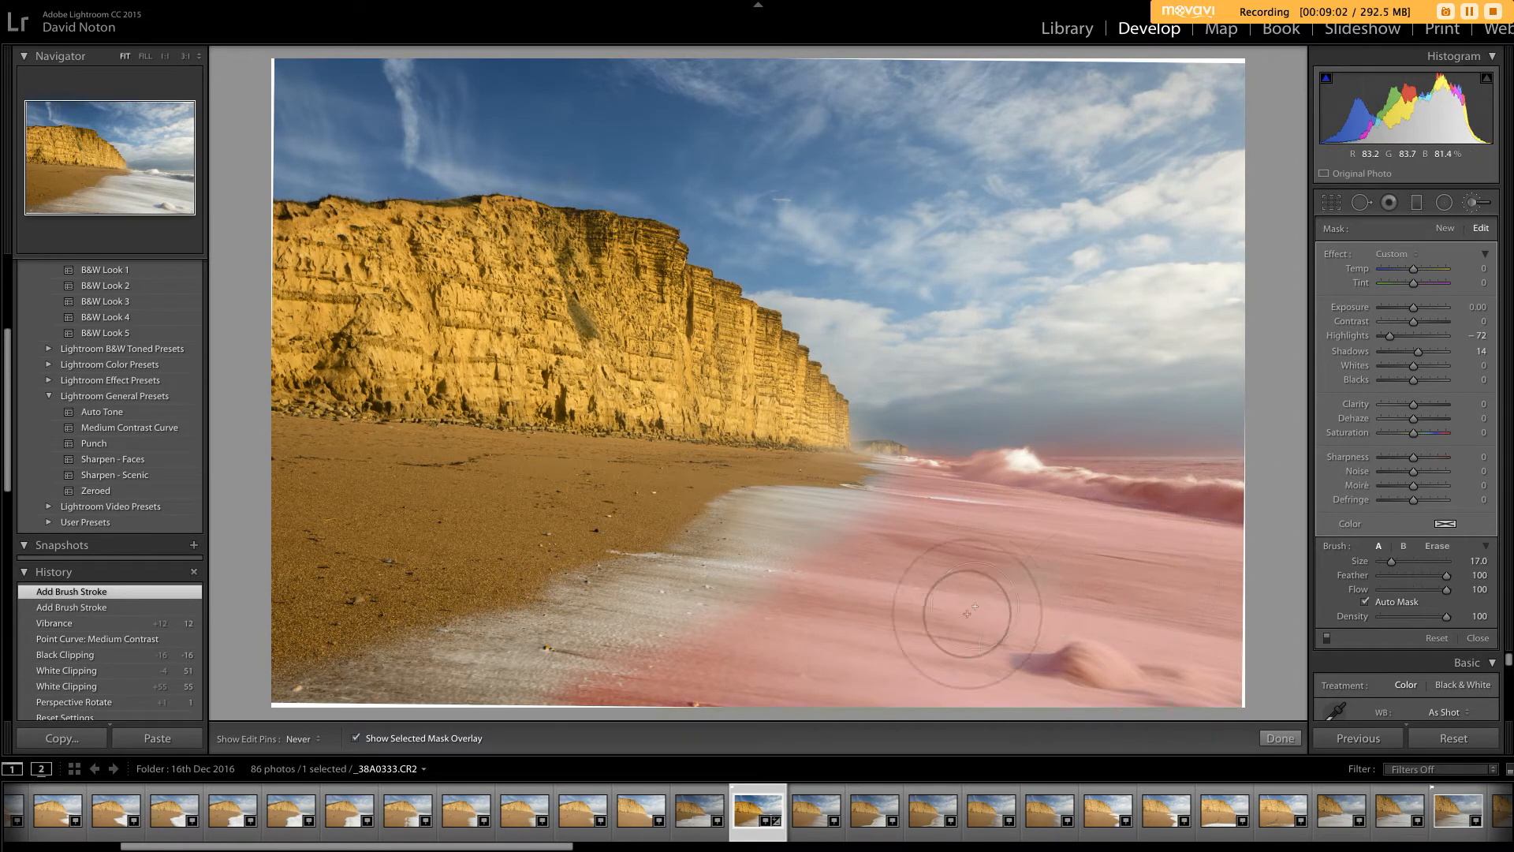
pyautogui.moveTo(967, 613)
pyautogui.mouseDown()
pyautogui.moveTo(1038, 534)
pyautogui.moveTo(1081, 636)
pyautogui.moveTo(1224, 507)
pyautogui.moveTo(1022, 584)
pyautogui.moveTo(1186, 597)
pyautogui.moveTo(1112, 663)
pyautogui.moveTo(1184, 708)
pyautogui.mouseUp()
pyautogui.press('h')
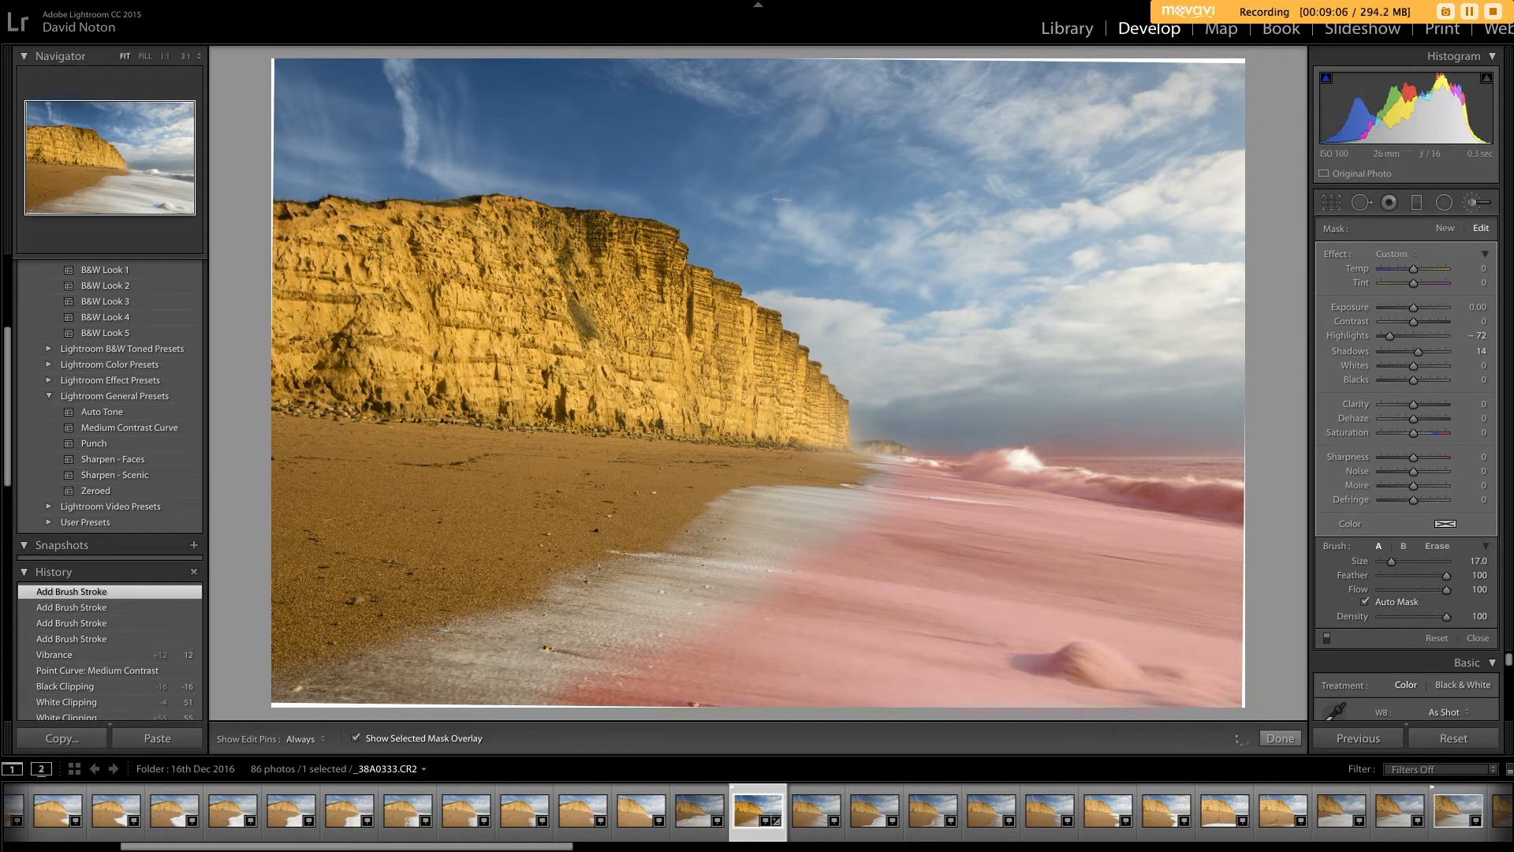
# Hide the mask overlay and set the surf mask's Highlights to -16, Exposure to -0.12 and Contrast to 20, closing the brush.
pyautogui.click(356, 738)
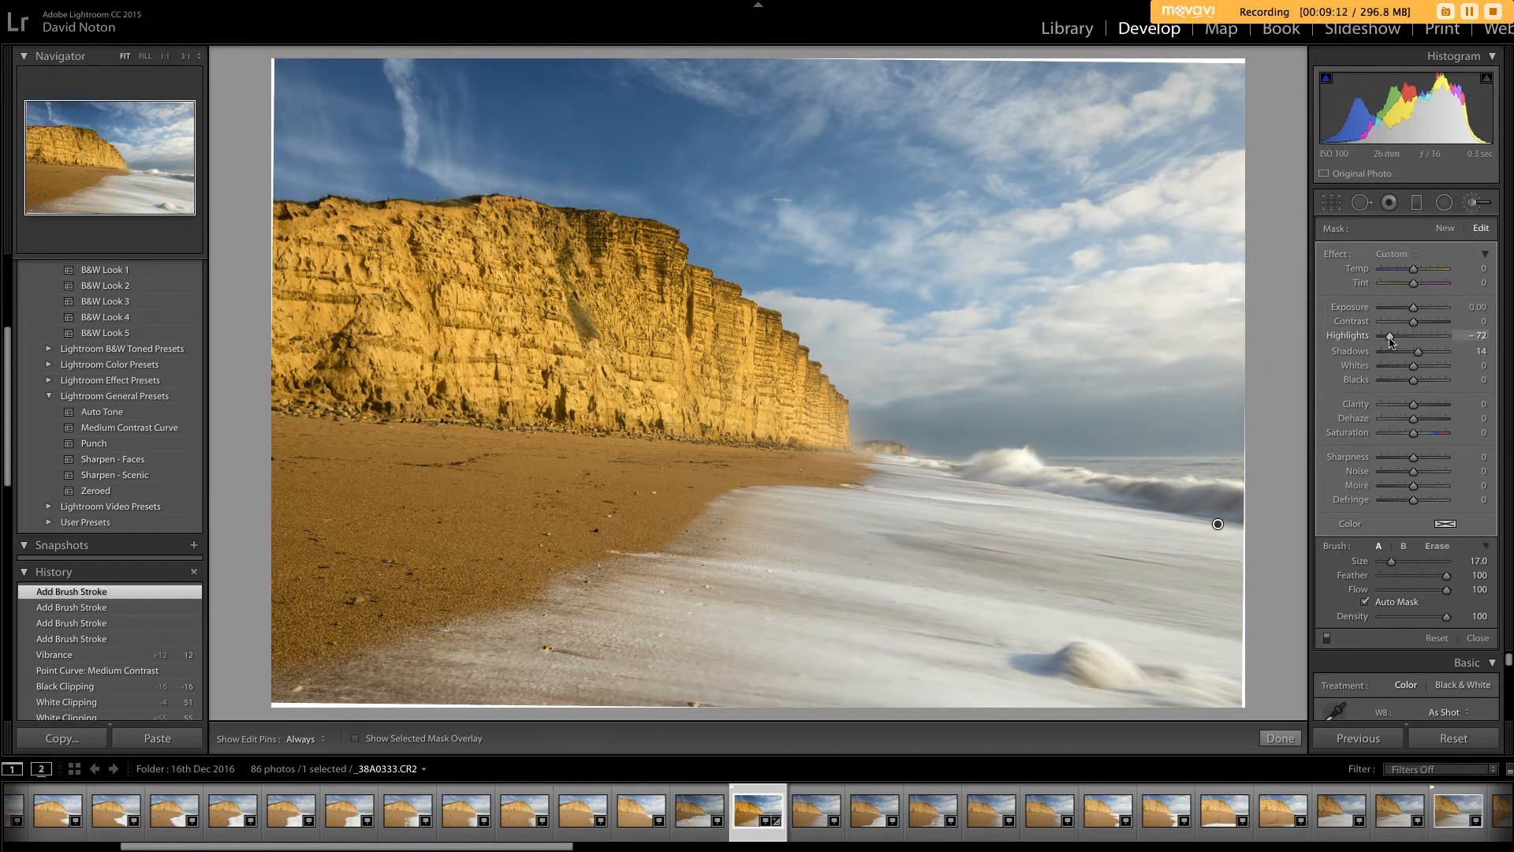
pyautogui.moveTo(1392, 341)
pyautogui.mouseDown()
pyautogui.moveTo(1425, 341)
pyautogui.moveTo(1410, 342)
pyautogui.mouseUp()
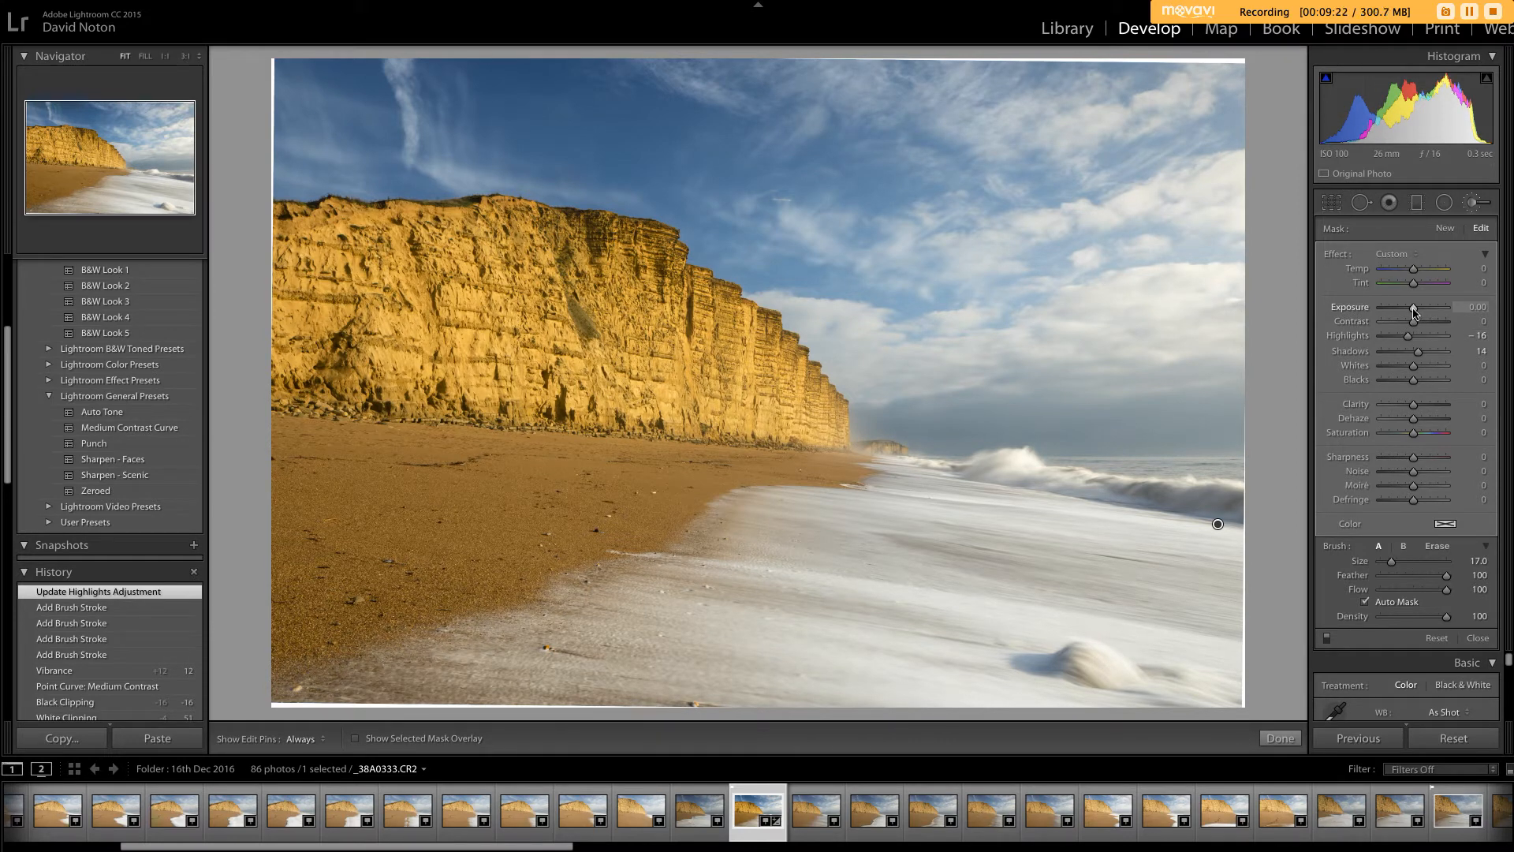
pyautogui.moveTo(1414, 312); pyautogui.dragTo(1411, 314)
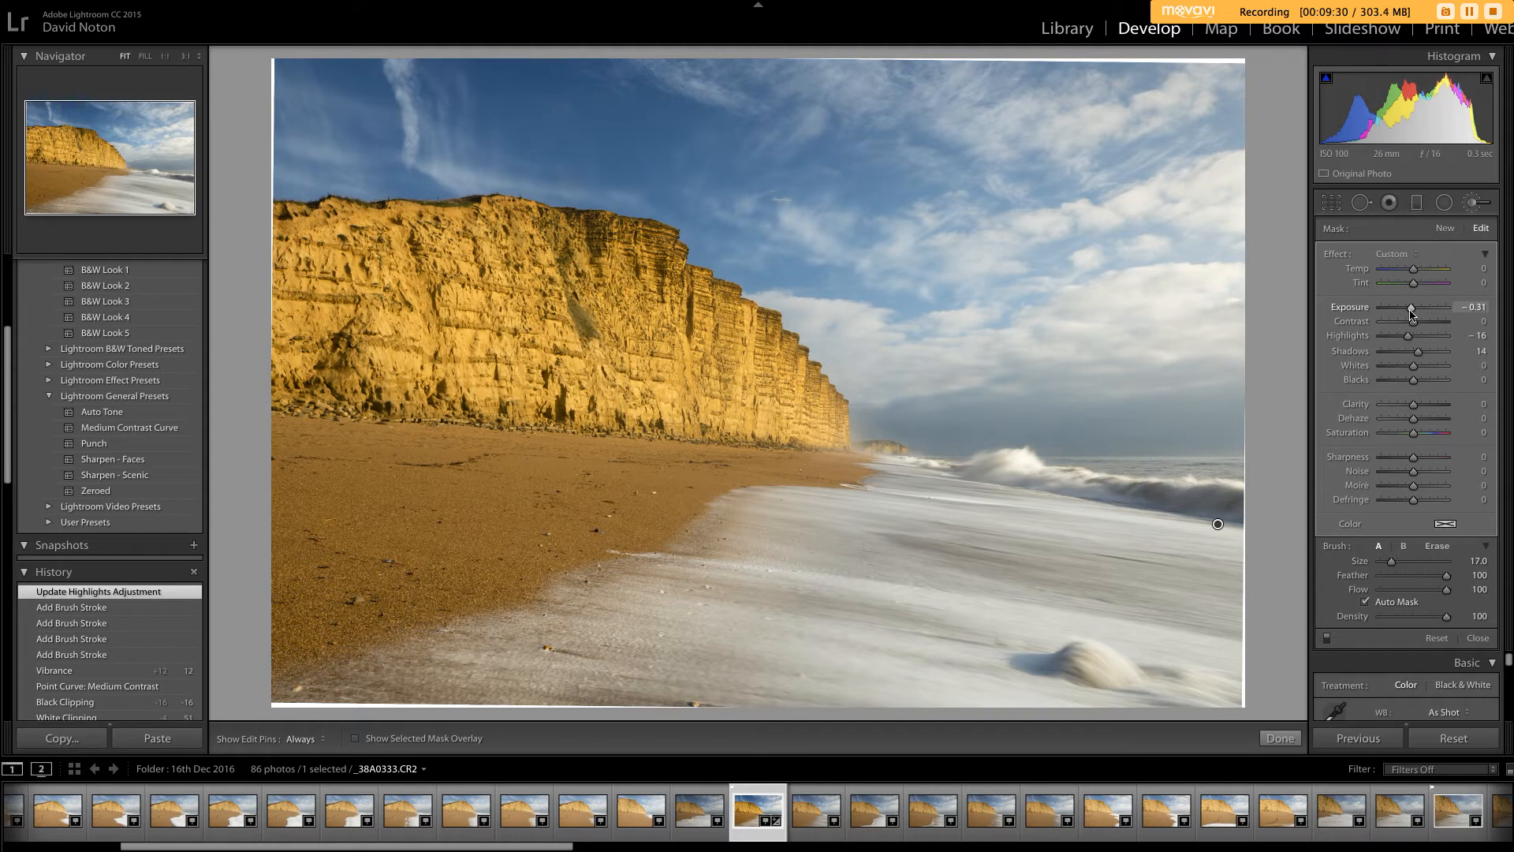
pyautogui.moveTo(1412, 314); pyautogui.dragTo(1414, 315)
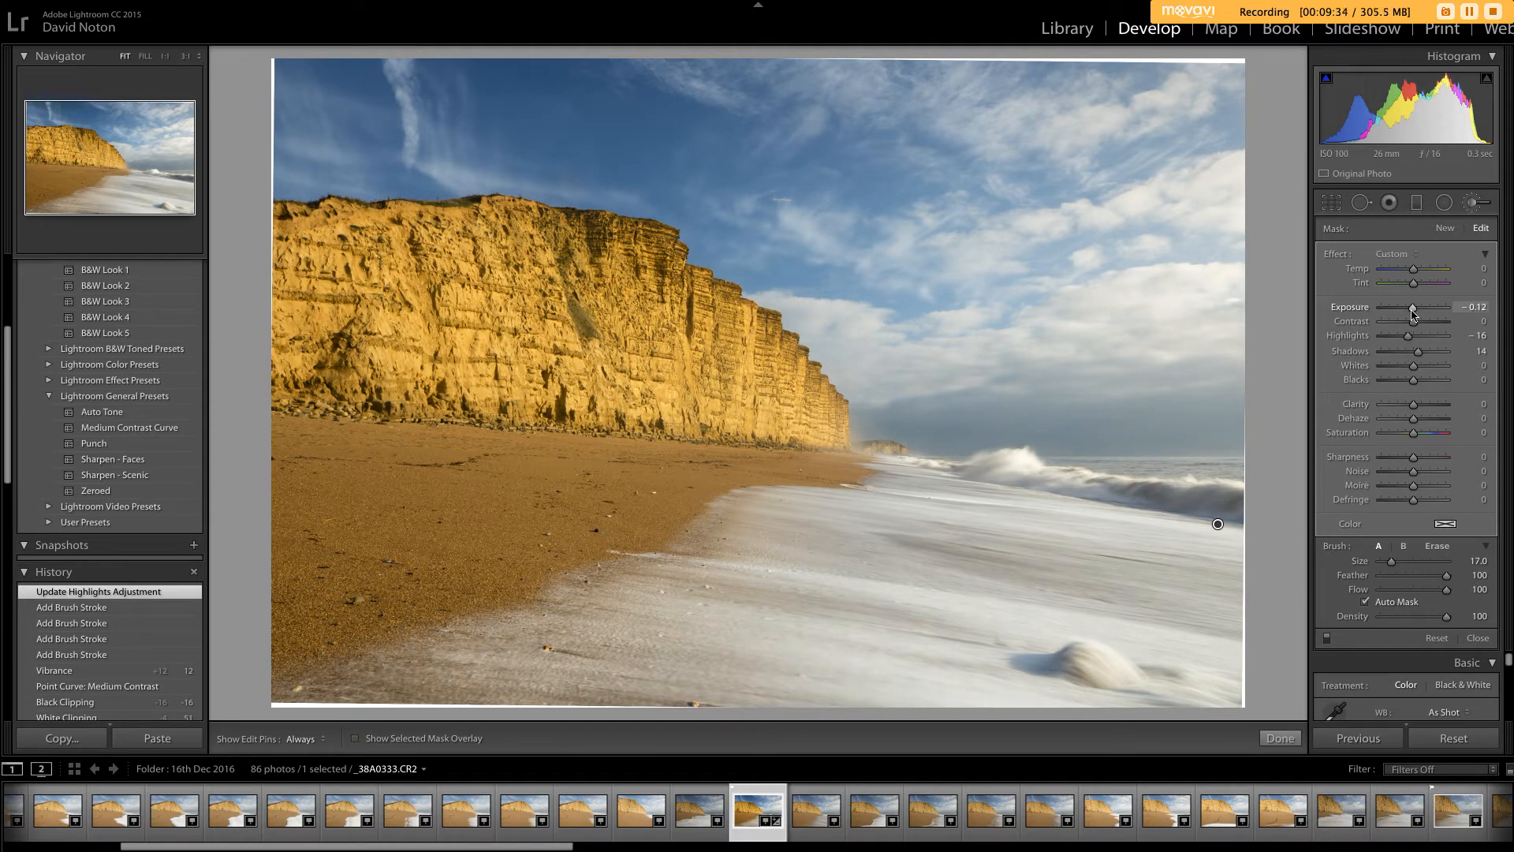
pyautogui.moveTo(1412, 314); pyautogui.dragTo(1424, 330)
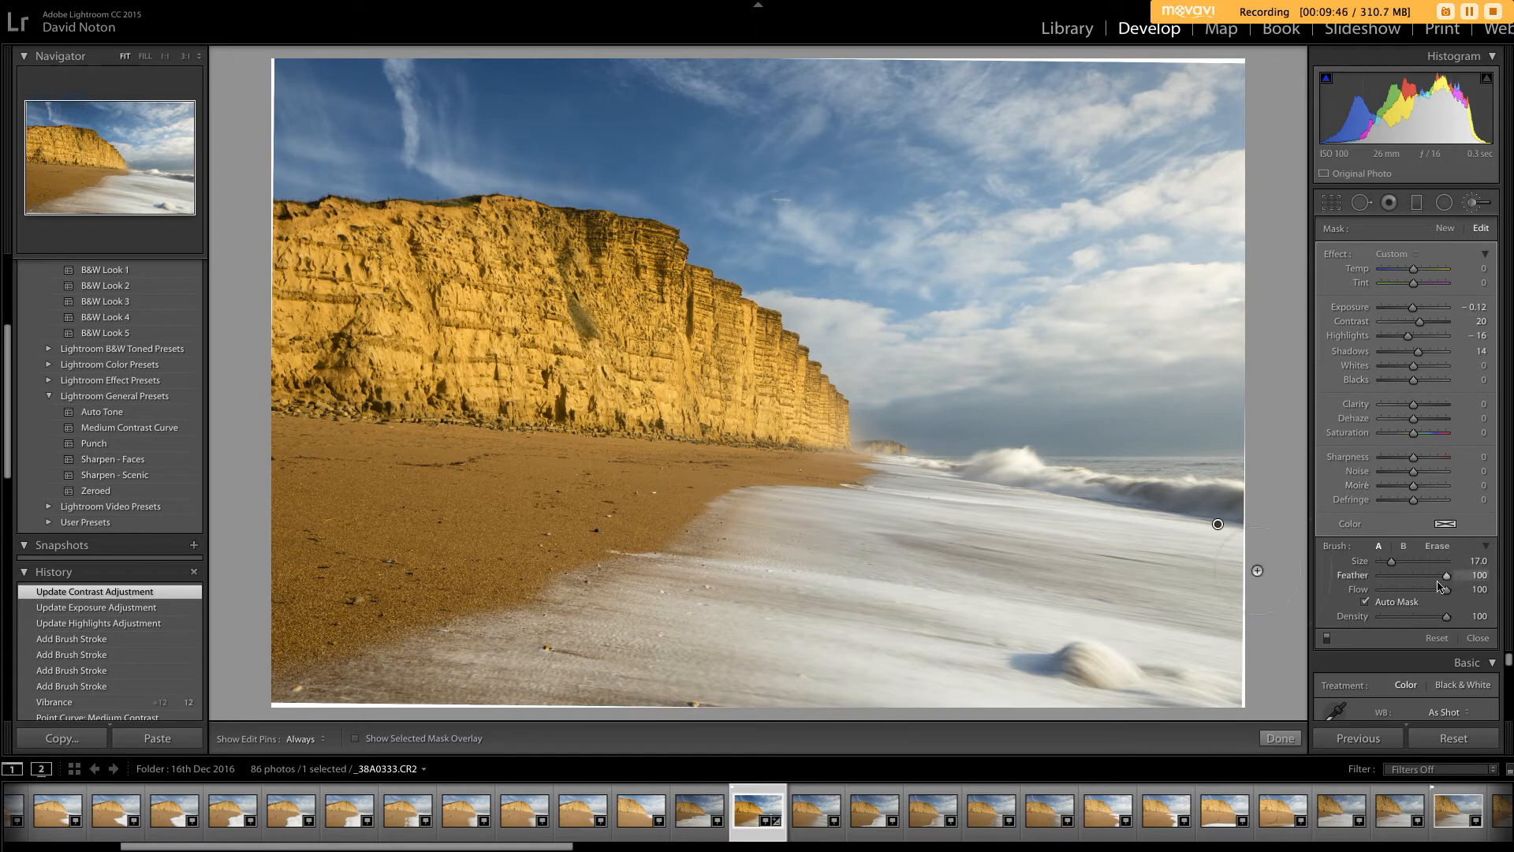
pyautogui.click(1280, 740)
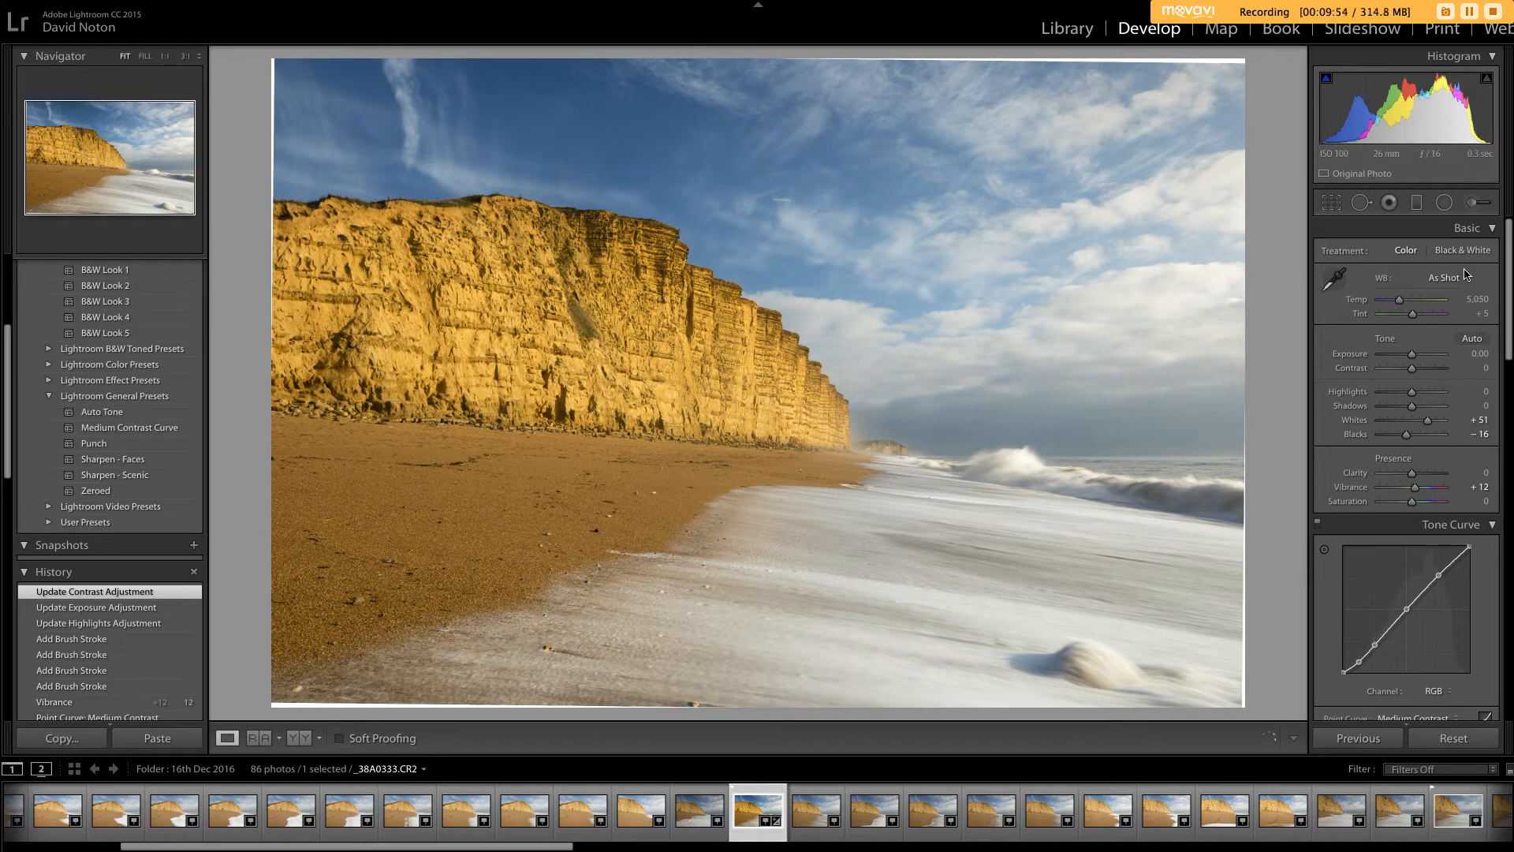
# Add a level Graduated Filter over the sky and narrow its transition to a band from mid-cliff down to the cliff base.
pyautogui.click(1418, 207)
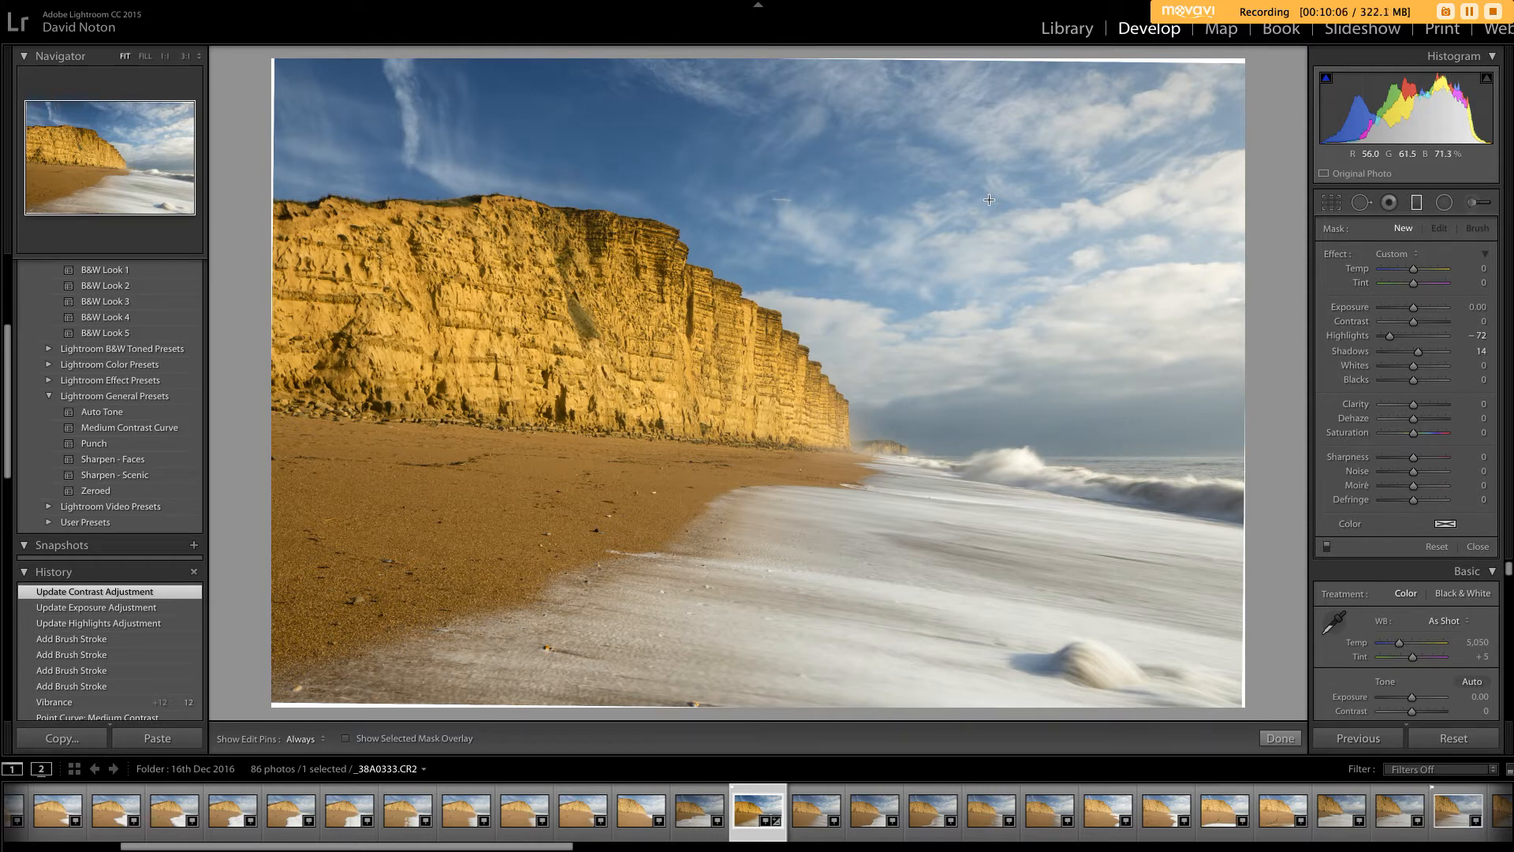
pyautogui.press('shift')
pyautogui.moveTo(945, 185); pyautogui.dragTo(939, 405)
pyautogui.moveTo(939, 411); pyautogui.dragTo(938, 407)
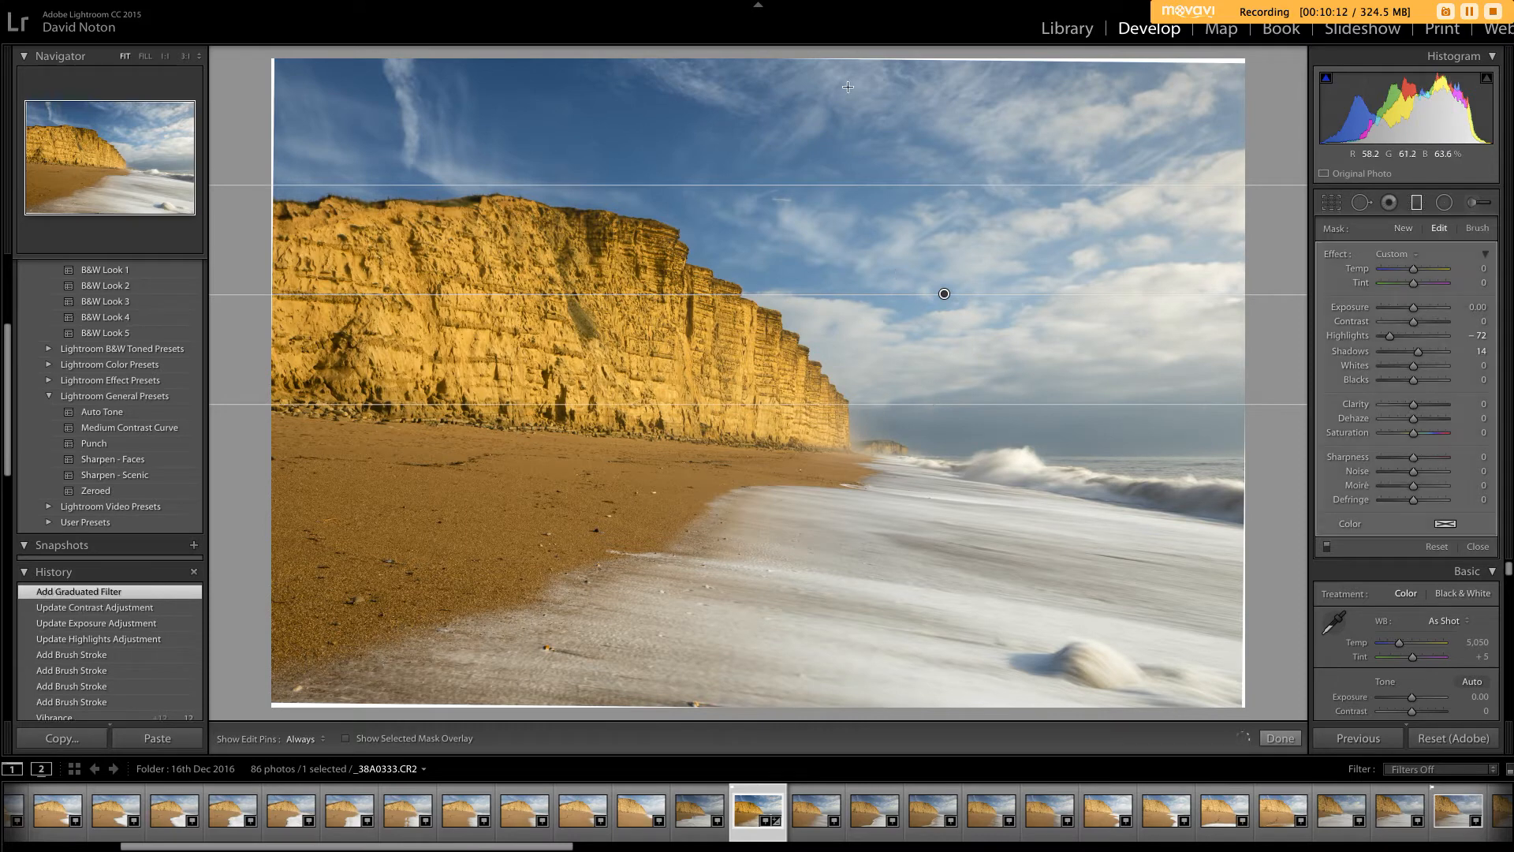
pyautogui.click(832, 186)
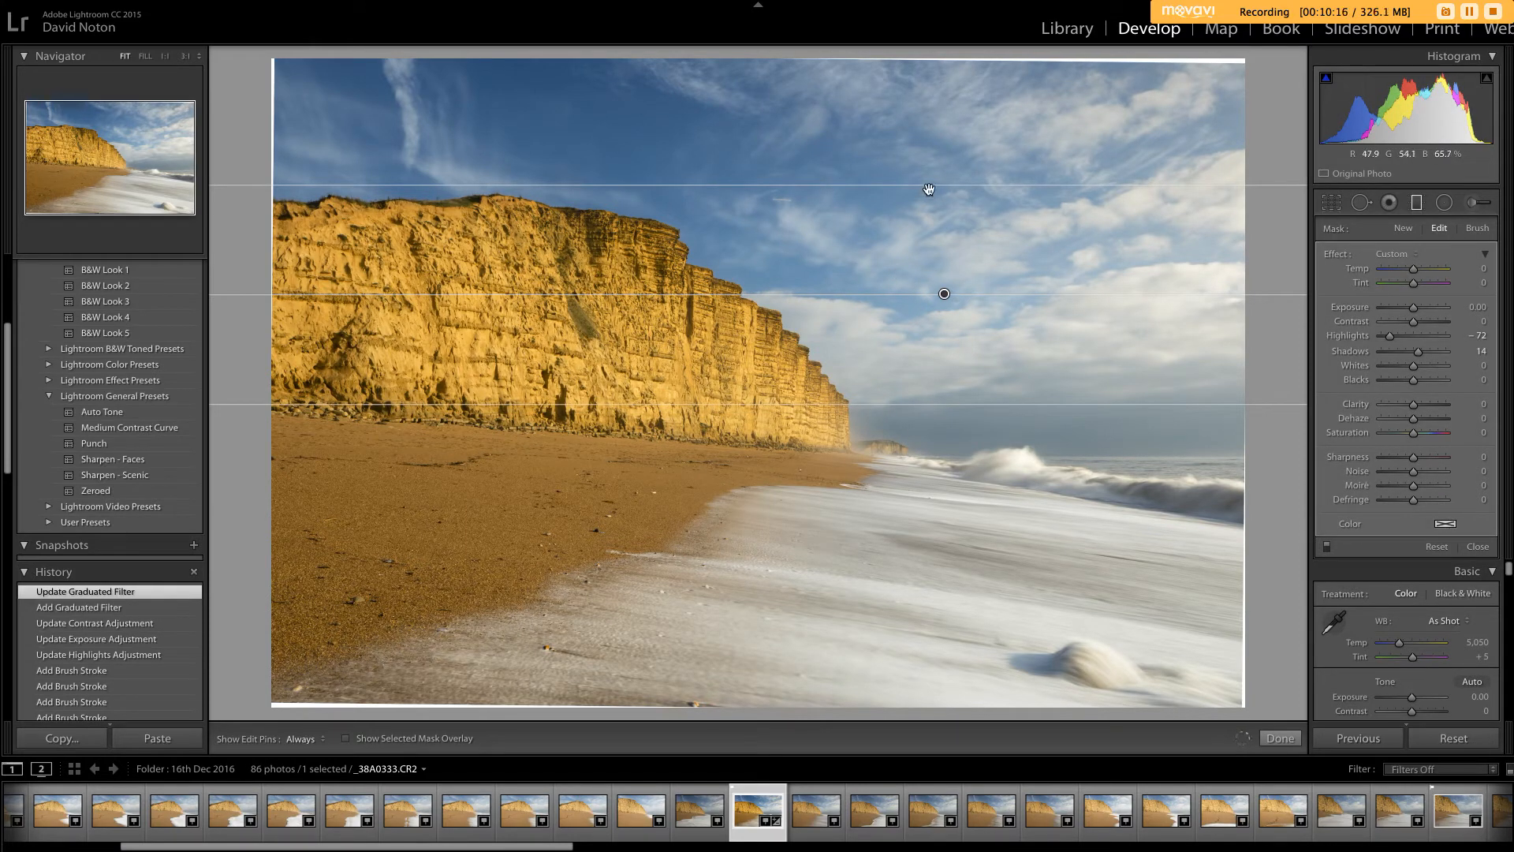
pyautogui.moveTo(928, 233); pyautogui.dragTo(945, 305)
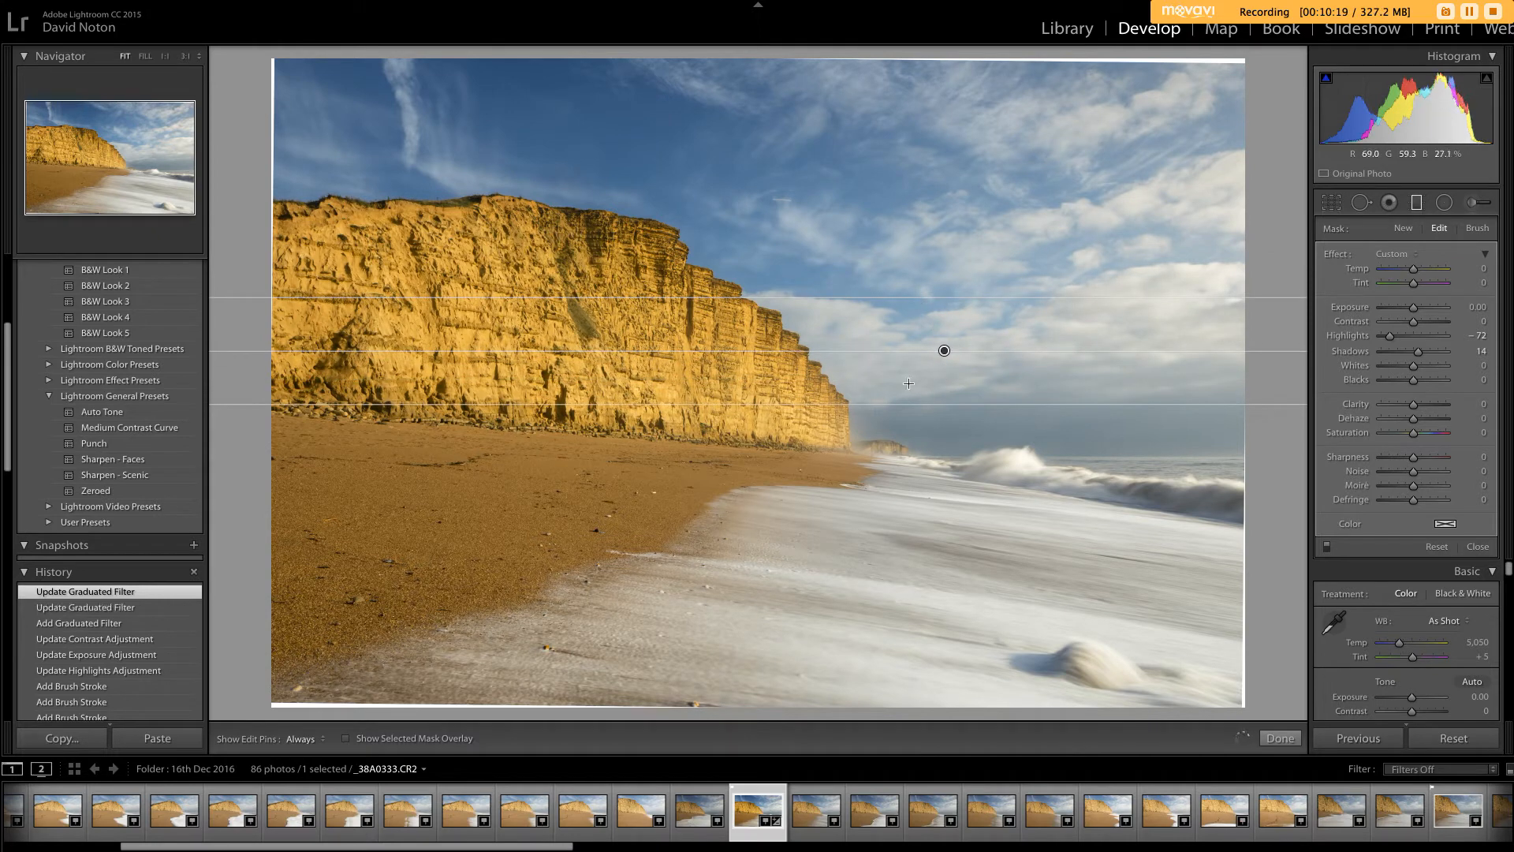
# Show the graduated filter's mask overlay and erase the mask from the cliff face with the size 17 Auto Mask brush.
pyautogui.click(345, 739)
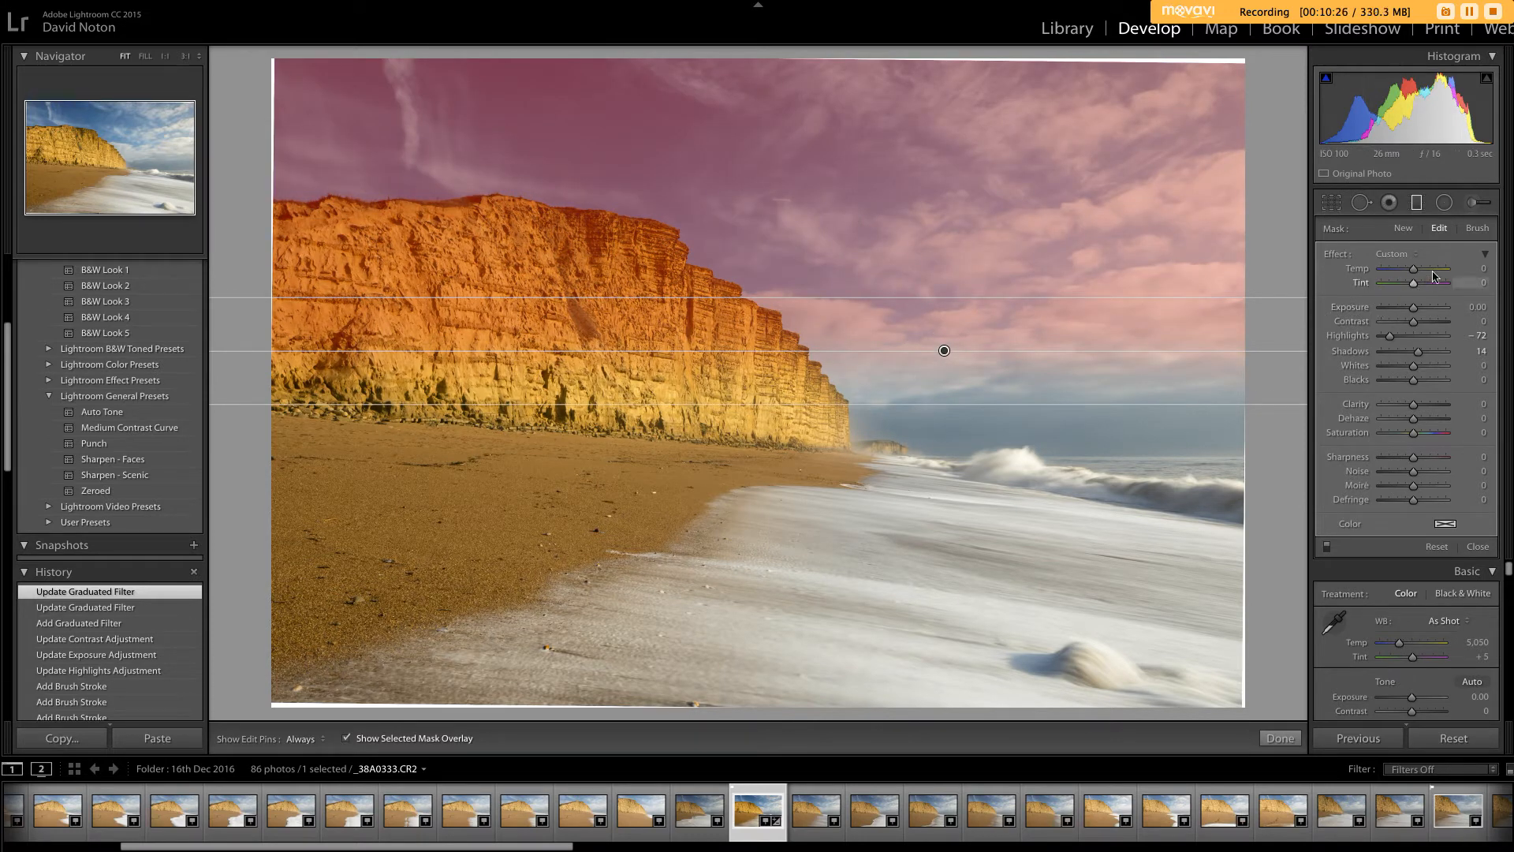
pyautogui.click(1478, 230)
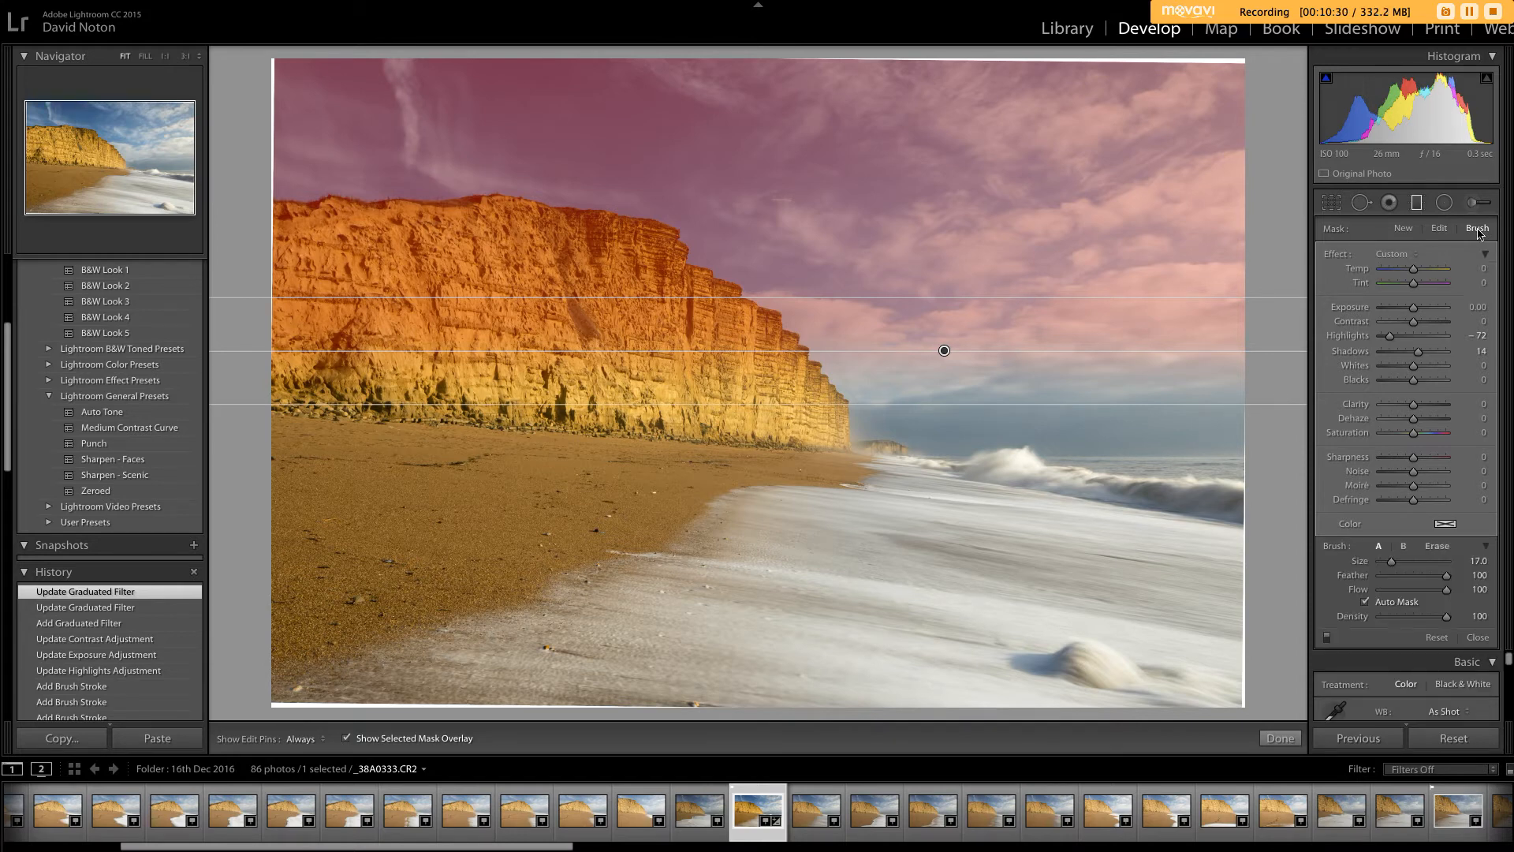
pyautogui.click(1442, 548)
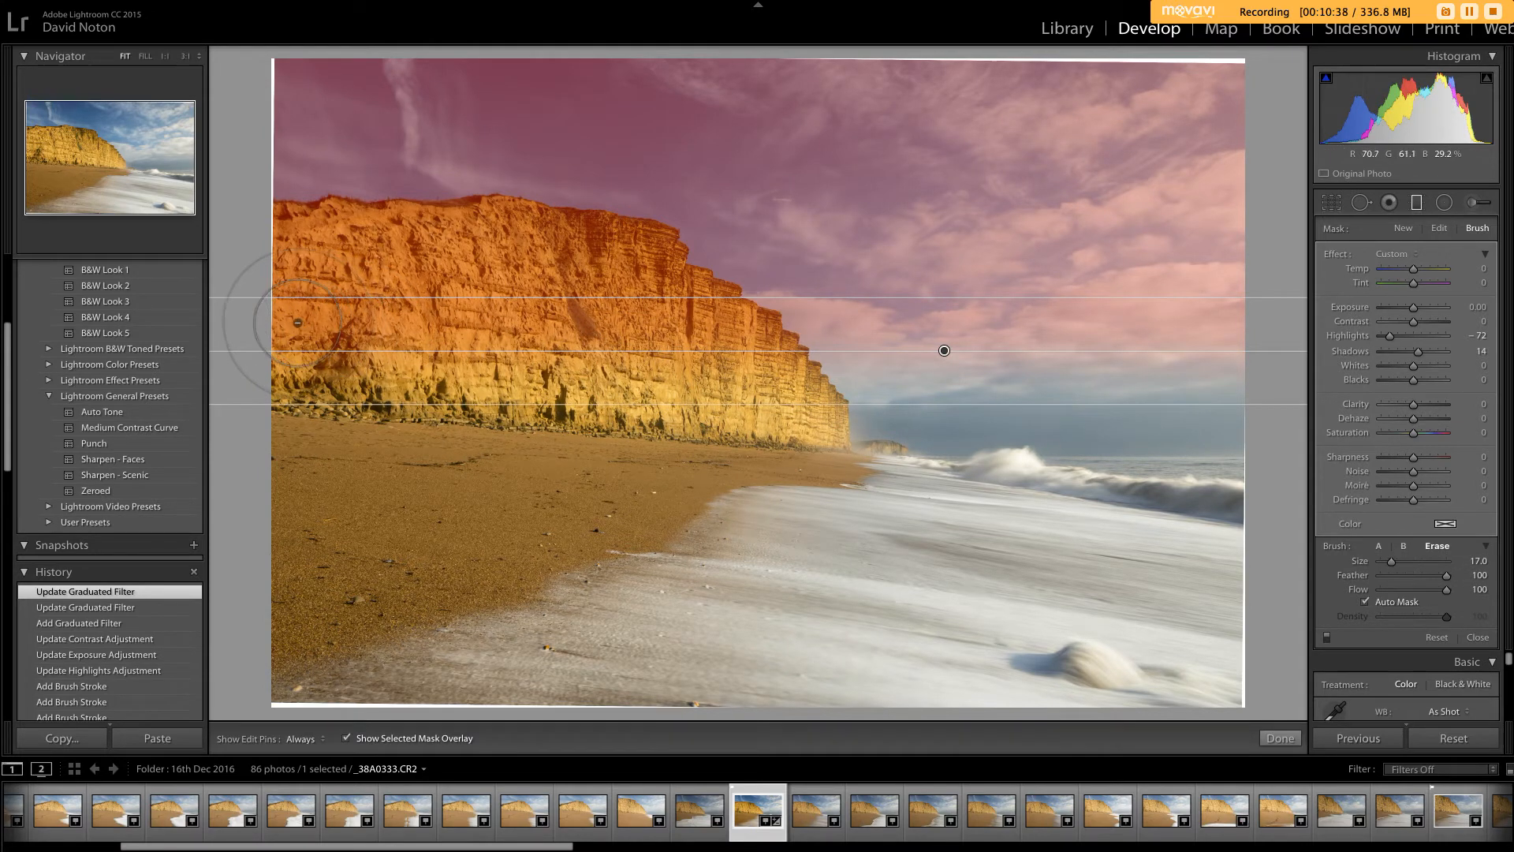
pyautogui.press('h')
pyautogui.moveTo(294, 255)
pyautogui.mouseDown()
pyautogui.moveTo(544, 250)
pyautogui.moveTo(623, 268)
pyautogui.moveTo(788, 398)
pyautogui.moveTo(535, 340)
pyautogui.moveTo(387, 346)
pyautogui.moveTo(371, 332)
pyautogui.moveTo(451, 326)
pyautogui.moveTo(381, 323)
pyautogui.moveTo(307, 347)
pyautogui.moveTo(272, 323)
pyautogui.moveTo(391, 251)
pyautogui.moveTo(269, 260)
pyautogui.moveTo(407, 249)
pyautogui.mouseUp()
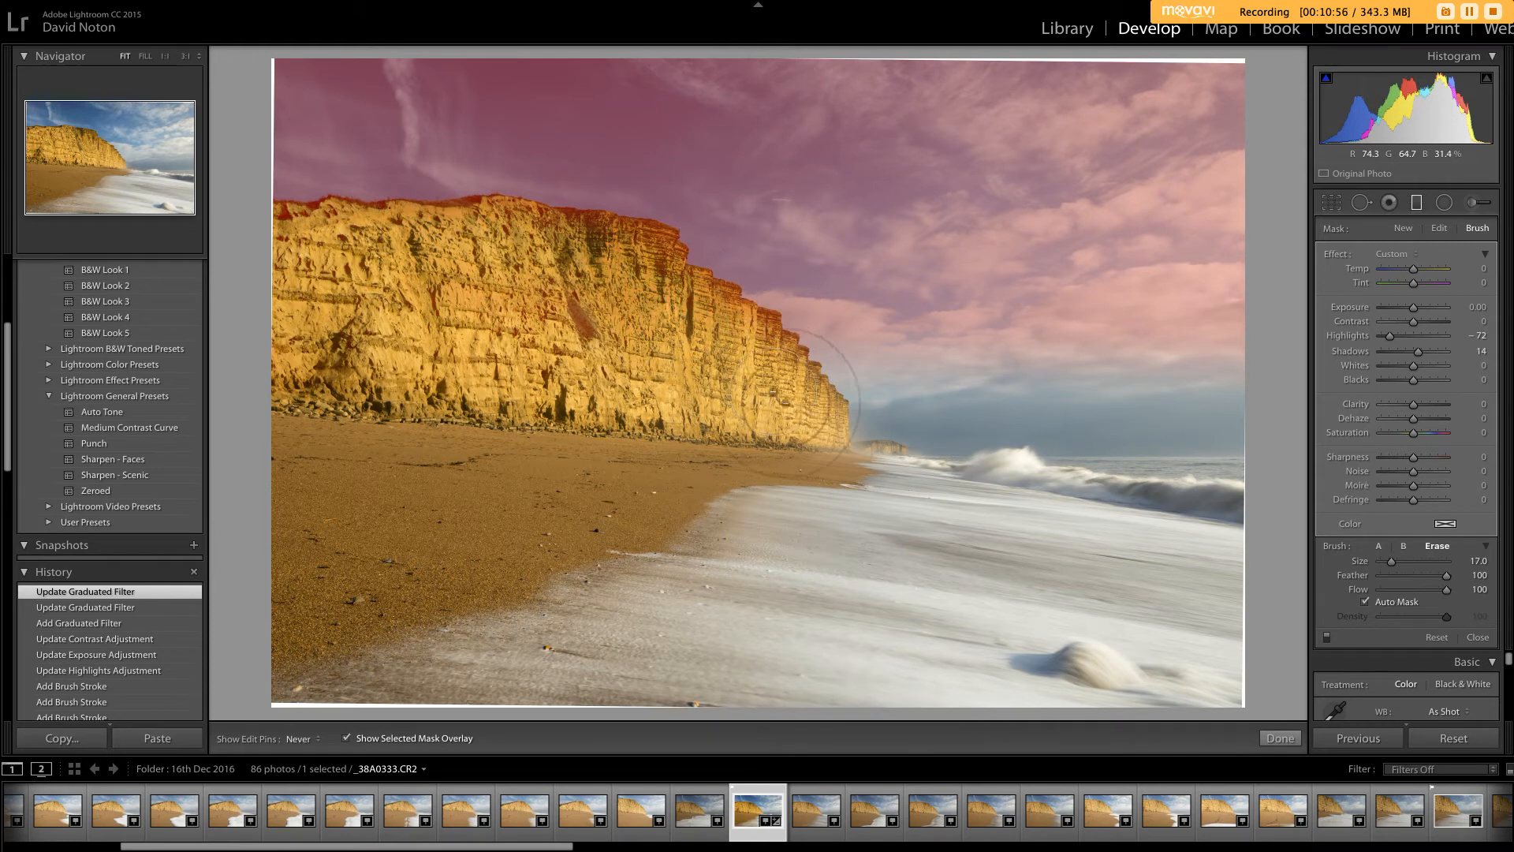
pyautogui.moveTo(706, 343); pyautogui.dragTo(643, 329)
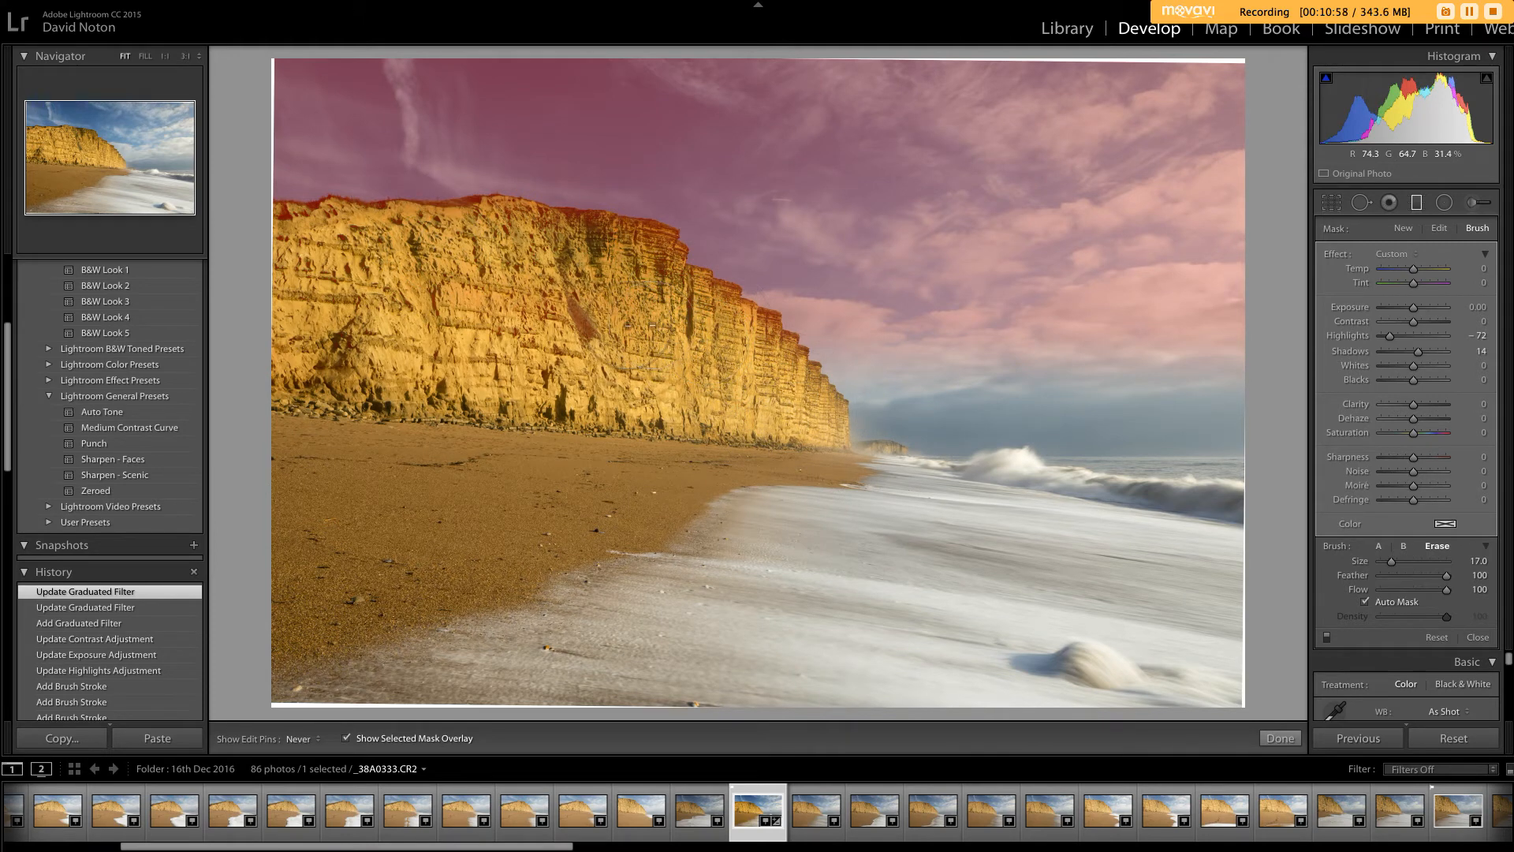
pyautogui.press('h')
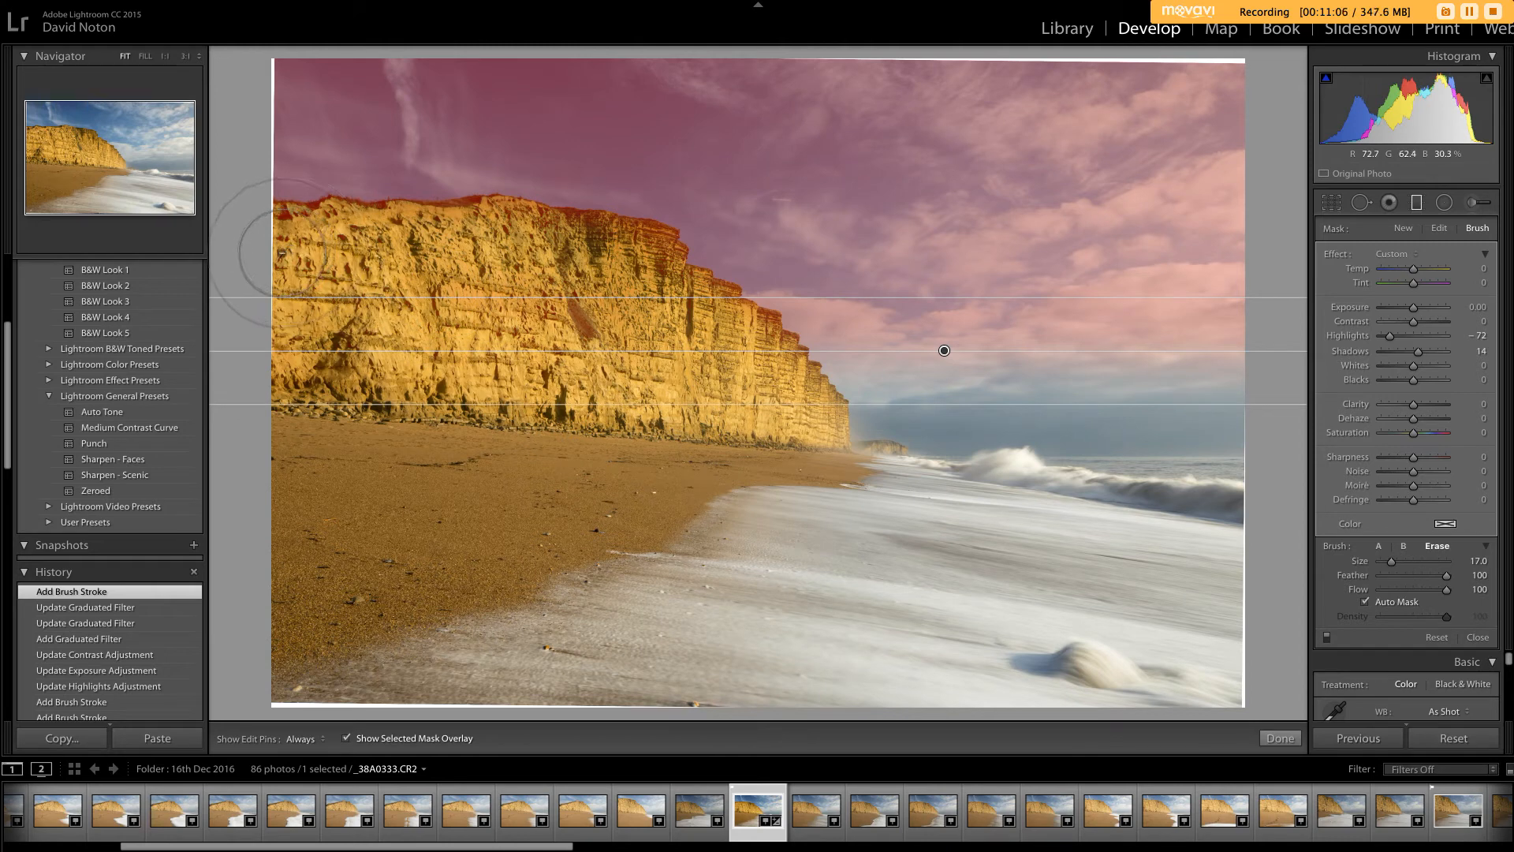
pyautogui.press('h')
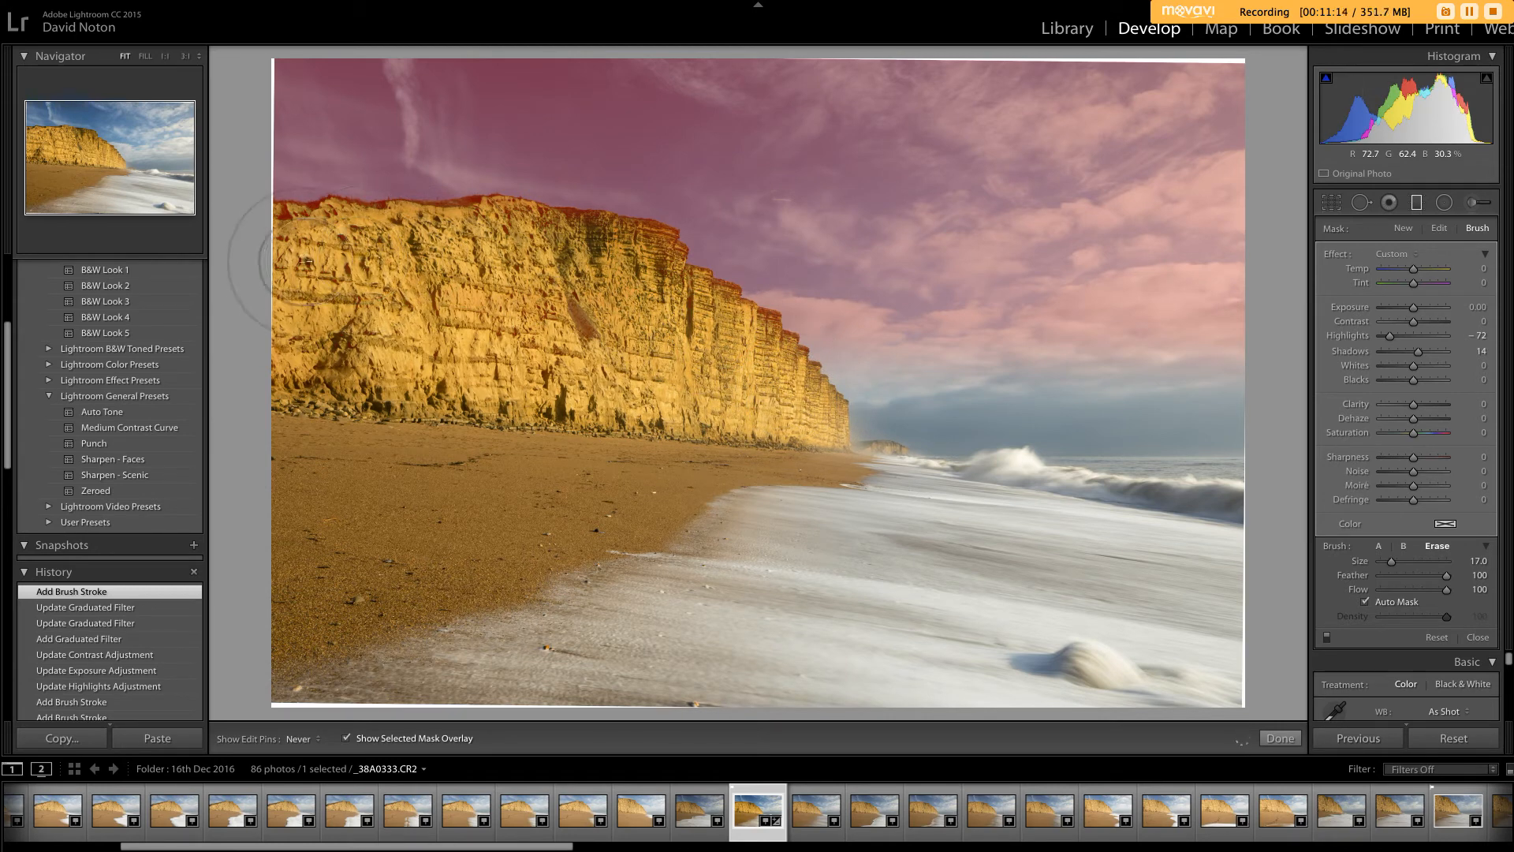
pyautogui.moveTo(287, 268); pyautogui.dragTo(263, 362)
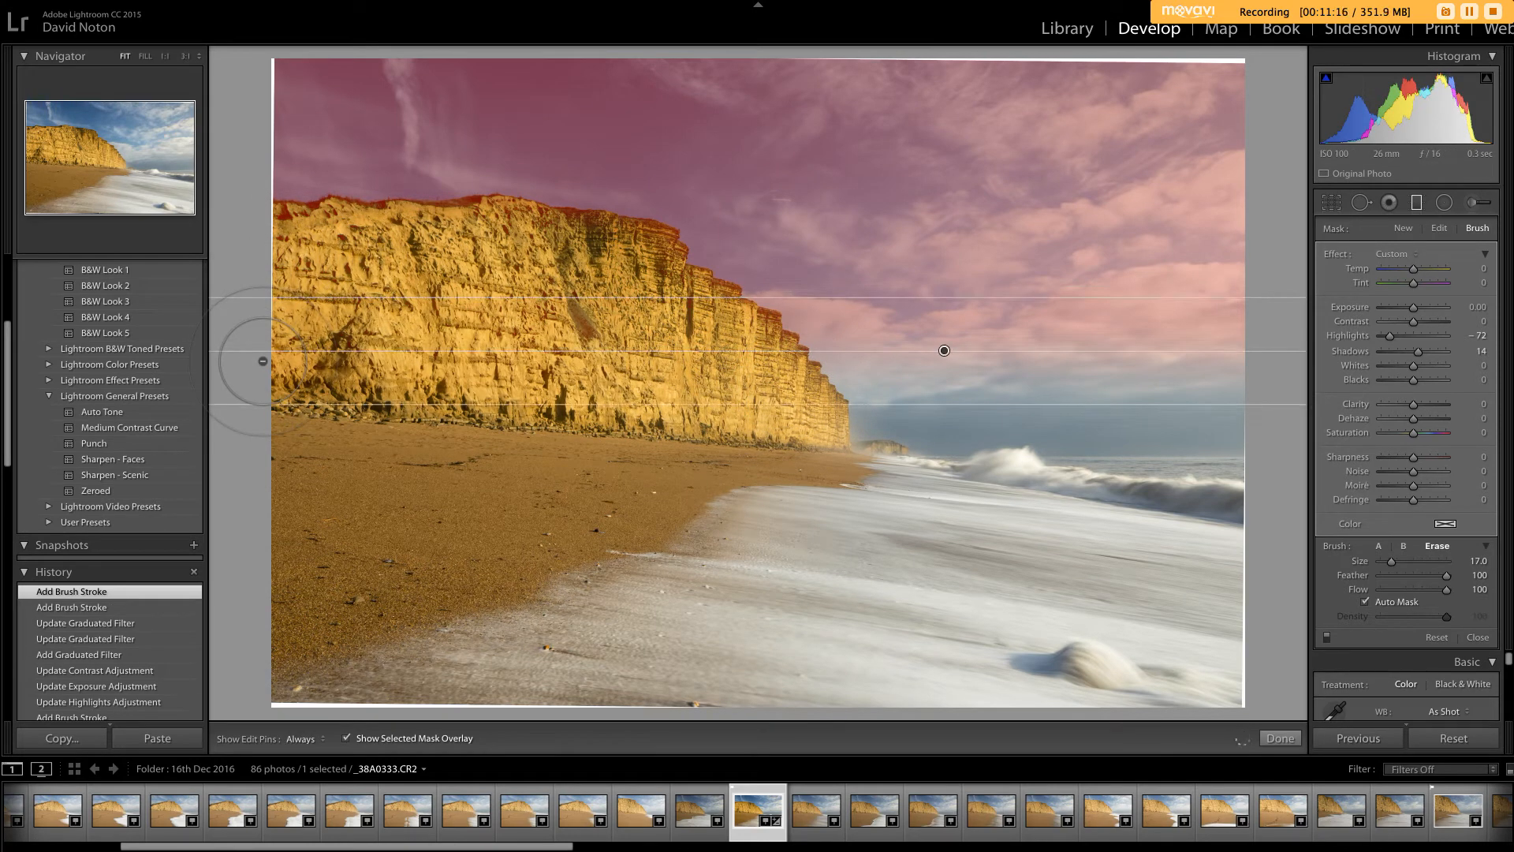
# Hide the mask overlay and set the sky filter's Exposure to -0.20, Contrast to 23 and Highlights to 0.
pyautogui.click(347, 740)
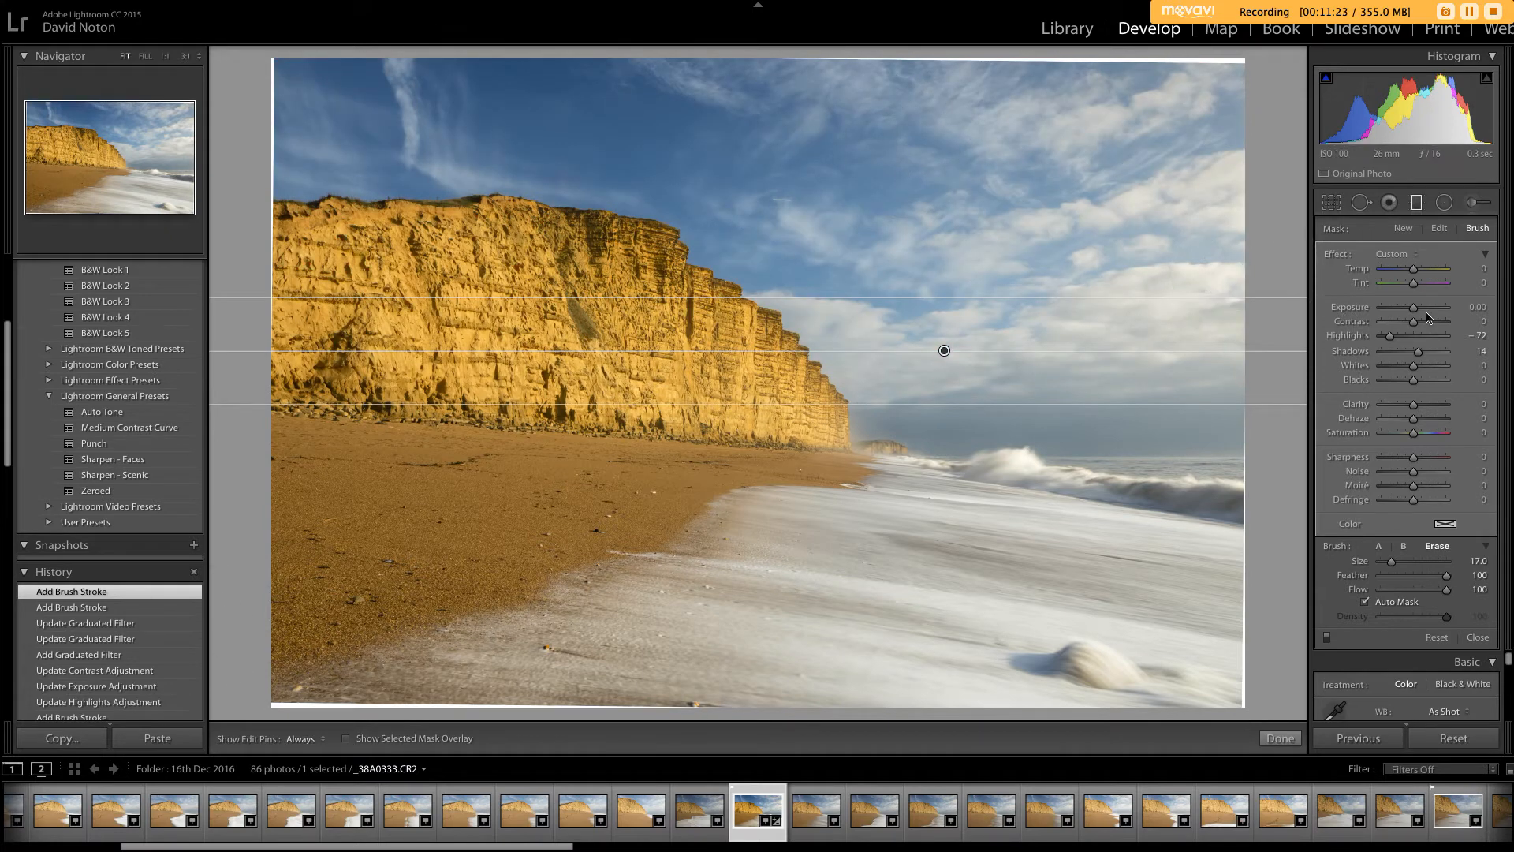
pyautogui.moveTo(1390, 336); pyautogui.dragTo(1416, 341)
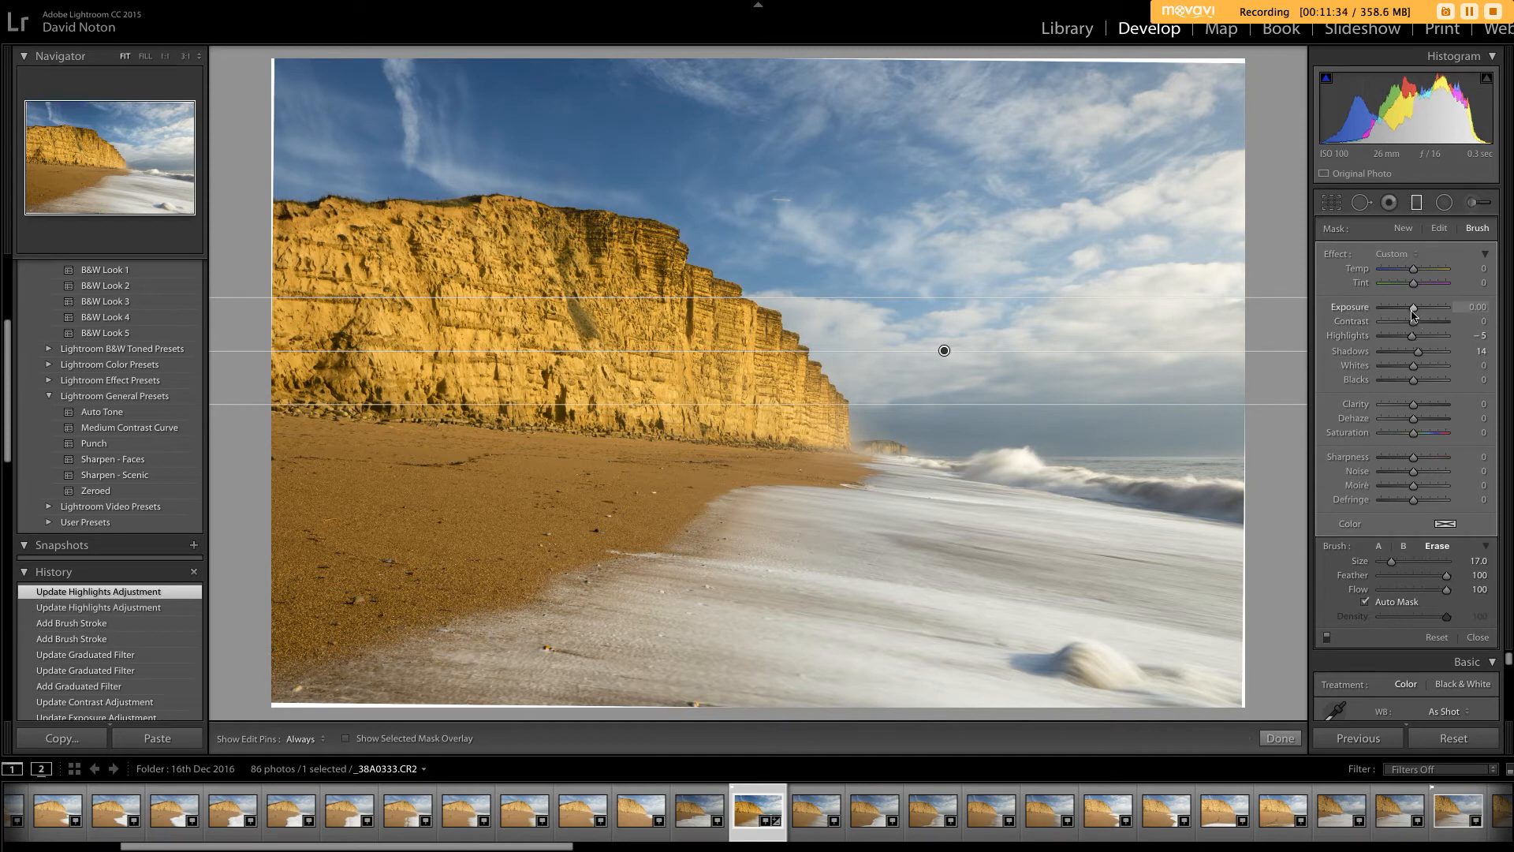
pyautogui.moveTo(1413, 315); pyautogui.dragTo(1425, 333)
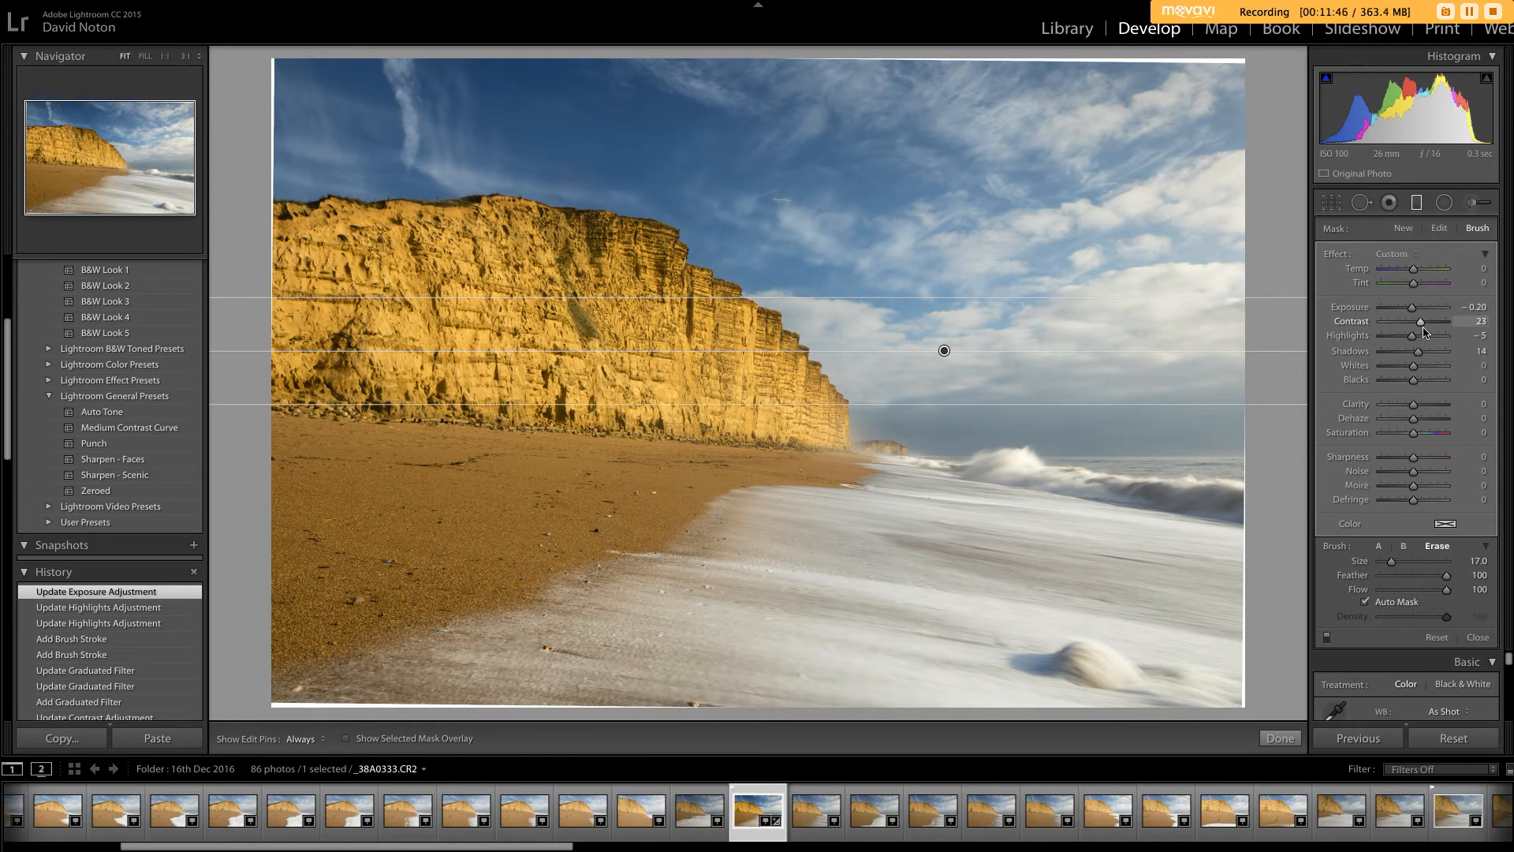
pyautogui.moveTo(1425, 332); pyautogui.dragTo(1426, 331)
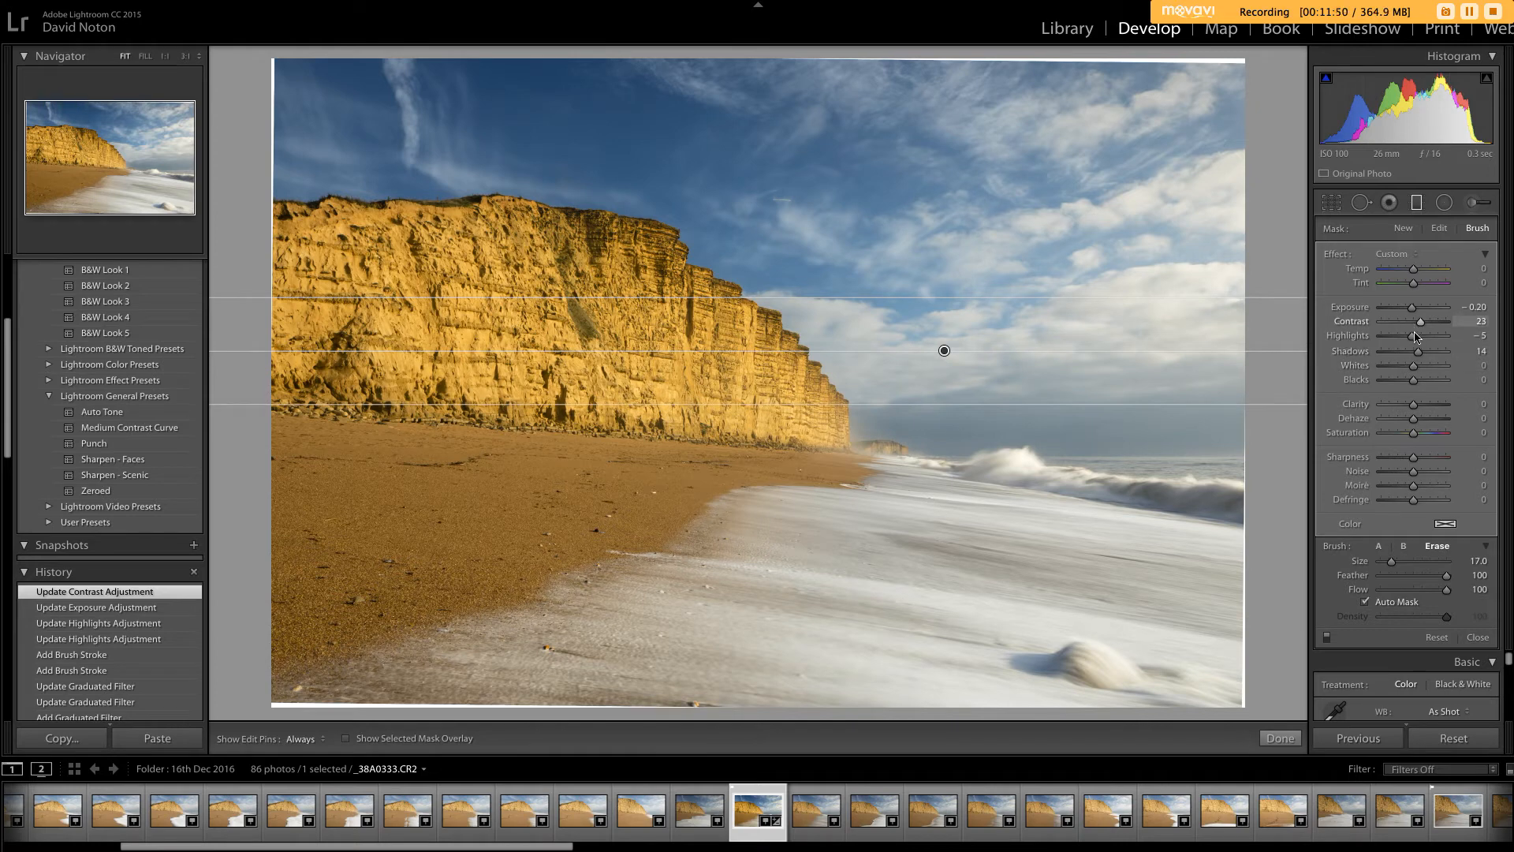
pyautogui.doubleClick(1412, 341)
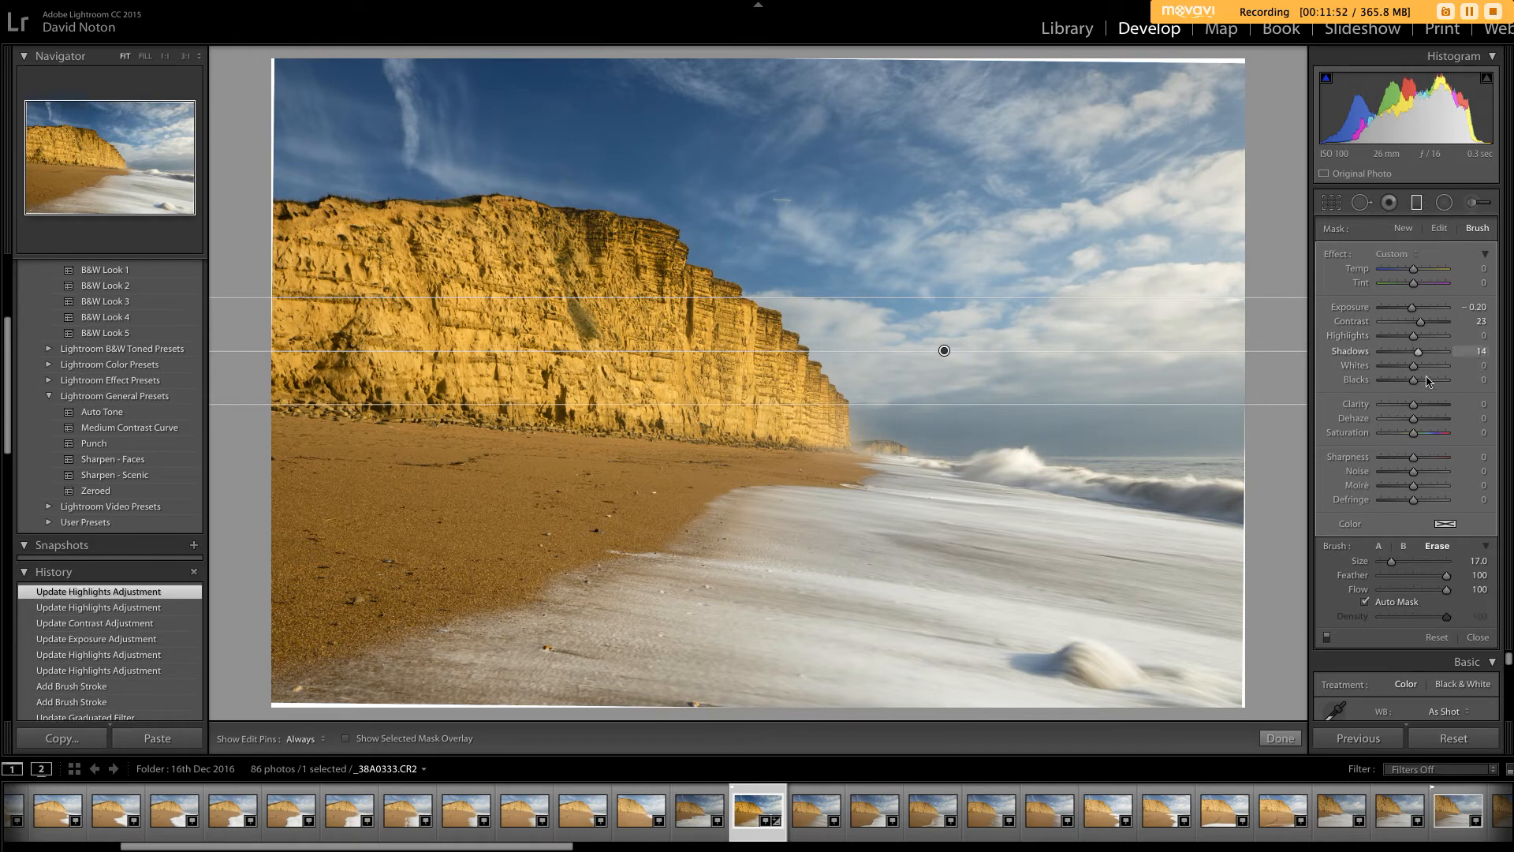
# Set the sky filter's Whites to 18 and Blacks to -3, finishing the graduated filter.
pyautogui.moveTo(1414, 372); pyautogui.dragTo(1417, 373)
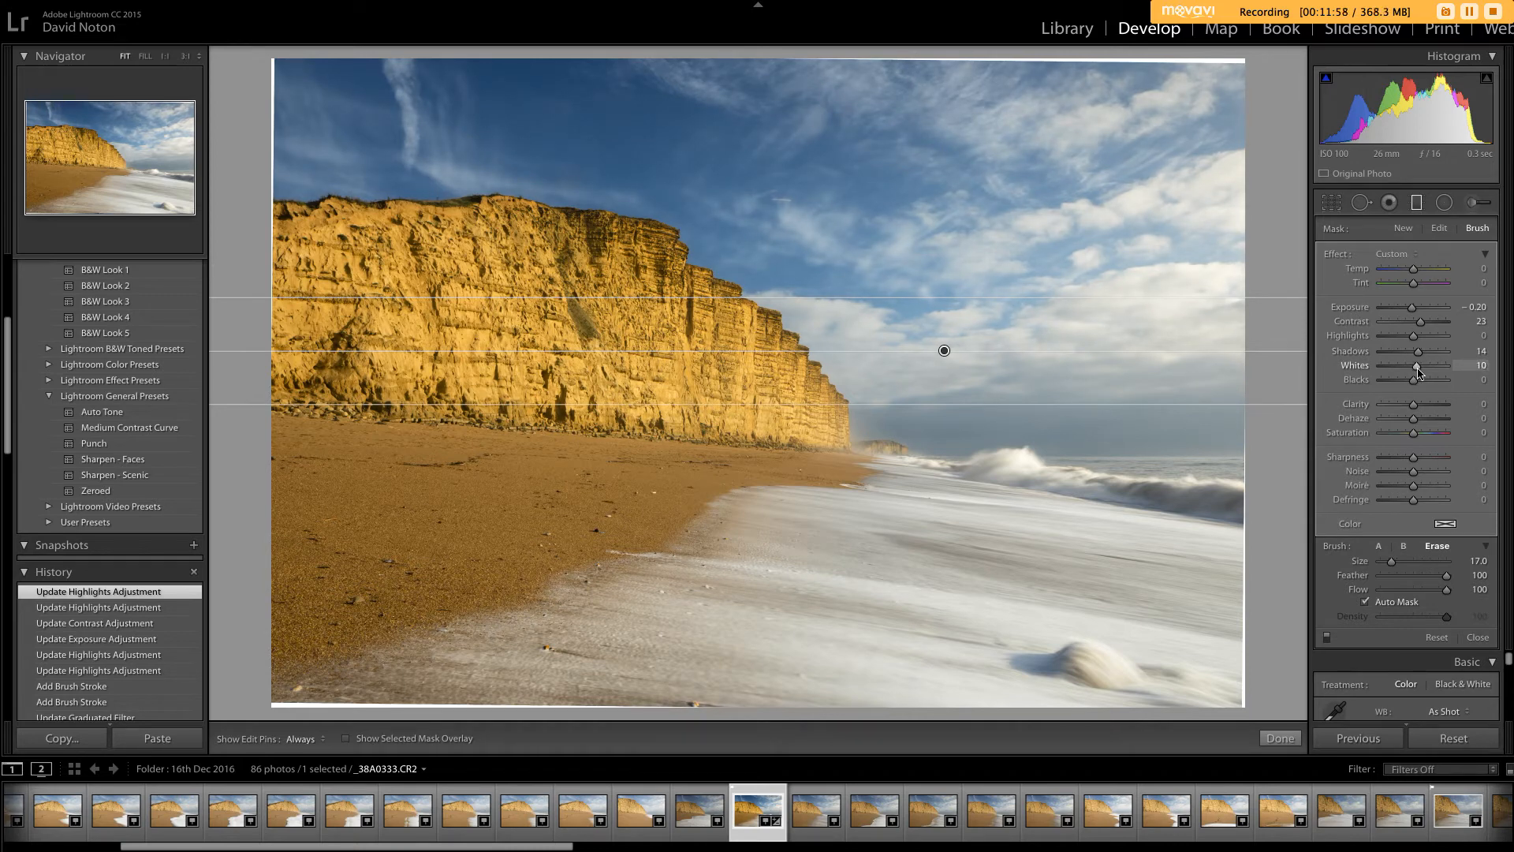
pyautogui.moveTo(1417, 372); pyautogui.dragTo(1418, 372)
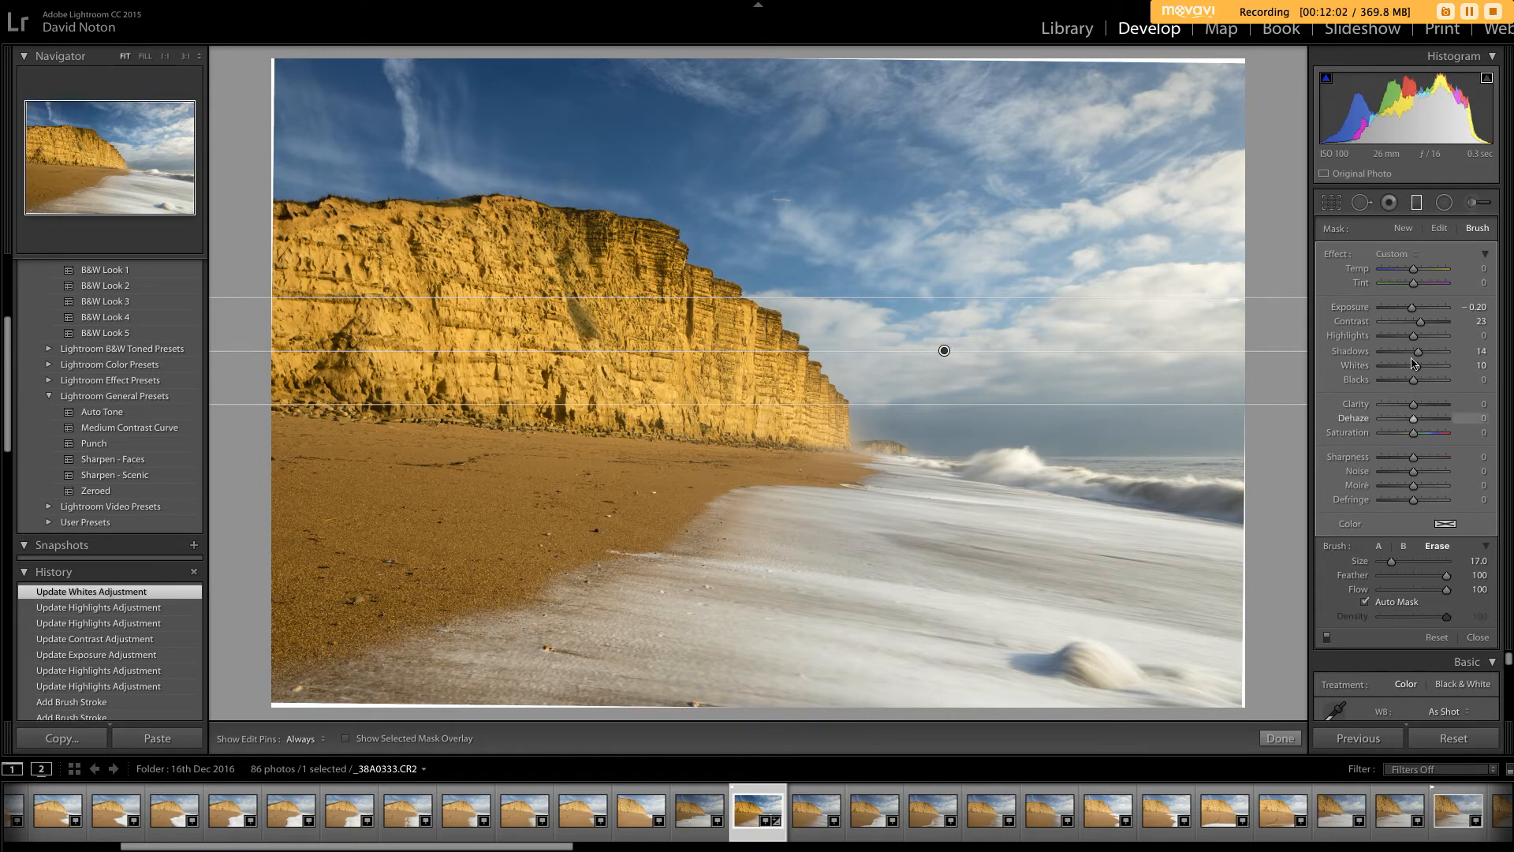
pyautogui.moveTo(1418, 372); pyautogui.dragTo(1420, 373)
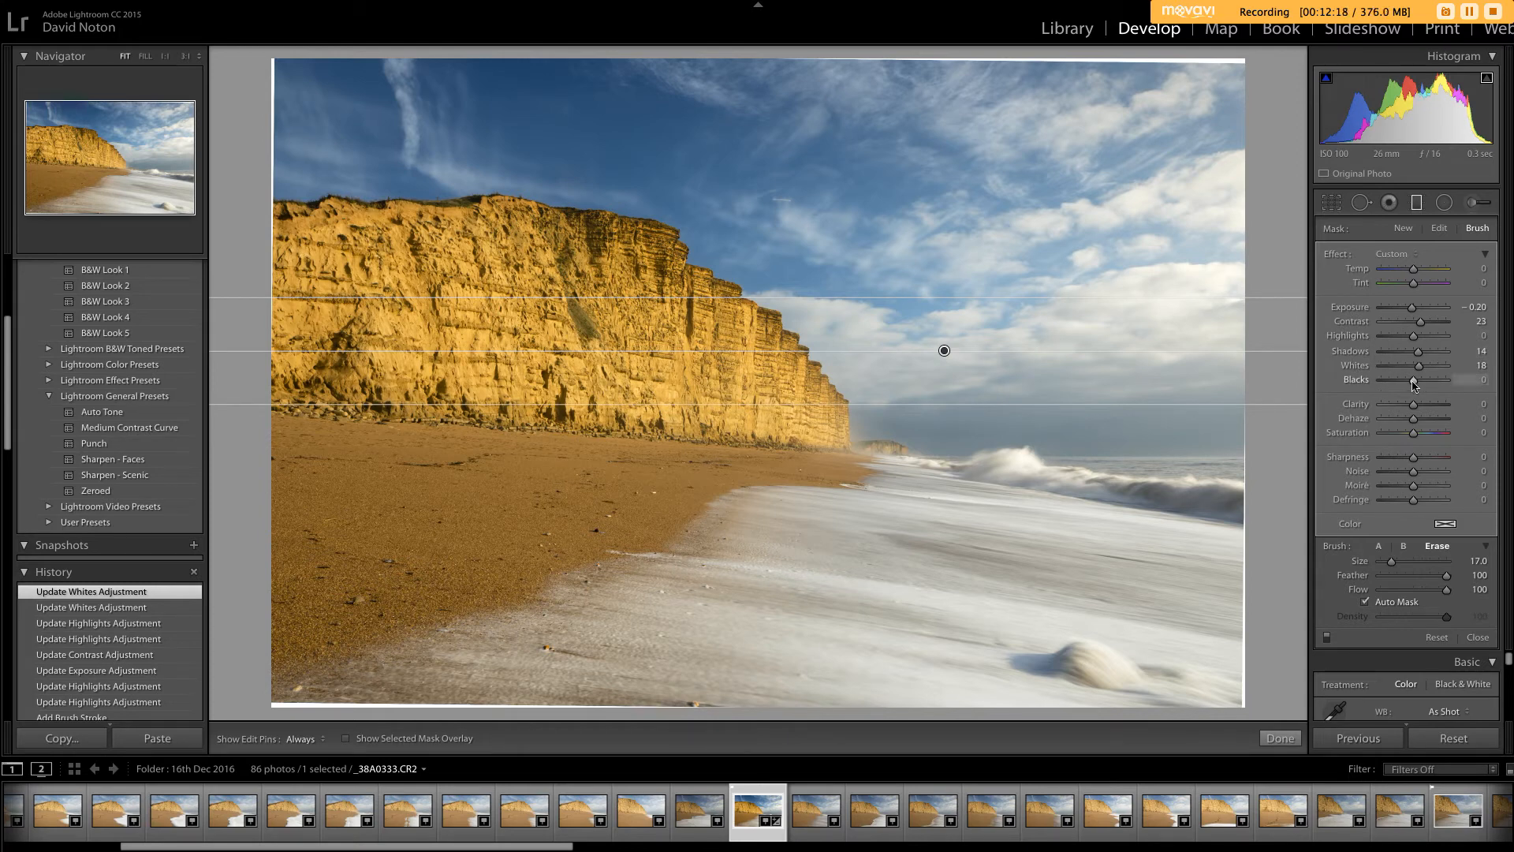
pyautogui.moveTo(1413, 386); pyautogui.dragTo(1413, 391)
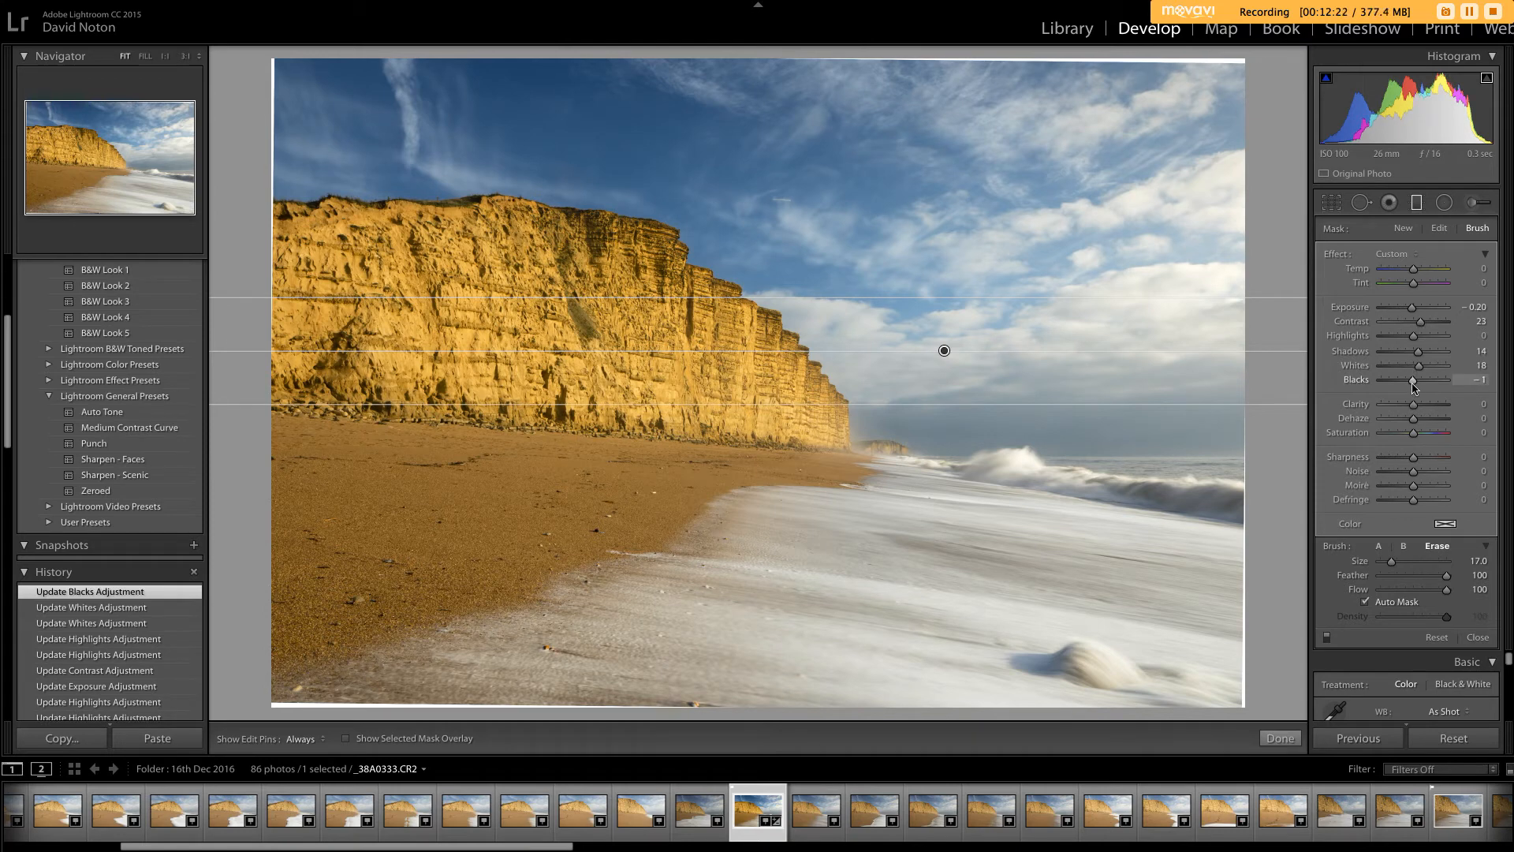
pyautogui.moveTo(1412, 386)
pyautogui.mouseDown()
pyautogui.moveTo(1400, 388)
pyautogui.moveTo(1413, 386)
pyautogui.mouseUp()
pyautogui.moveTo(1414, 386); pyautogui.dragTo(1414, 385)
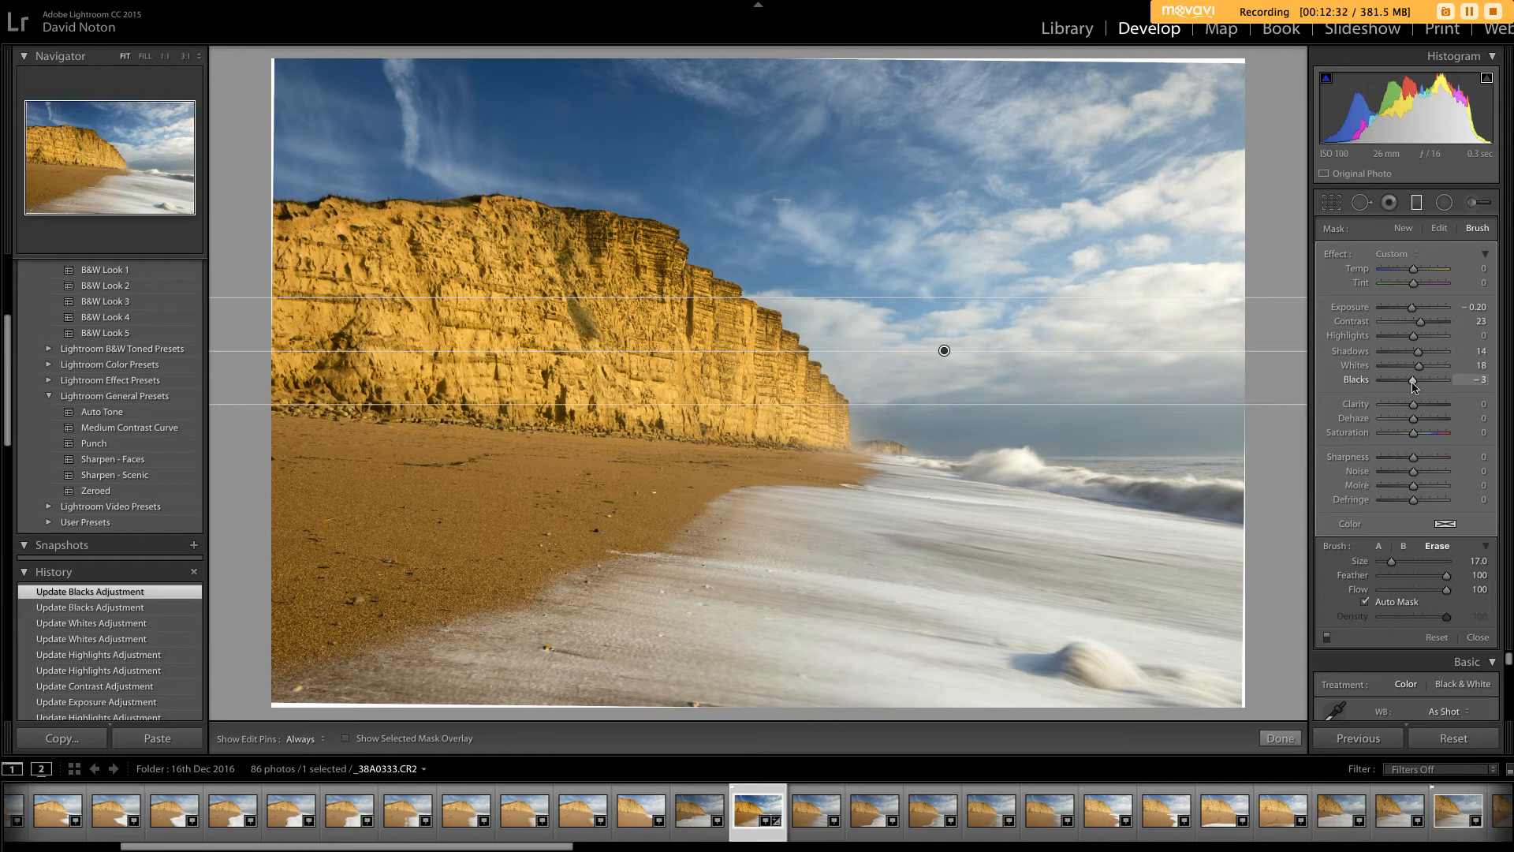
pyautogui.click(1292, 741)
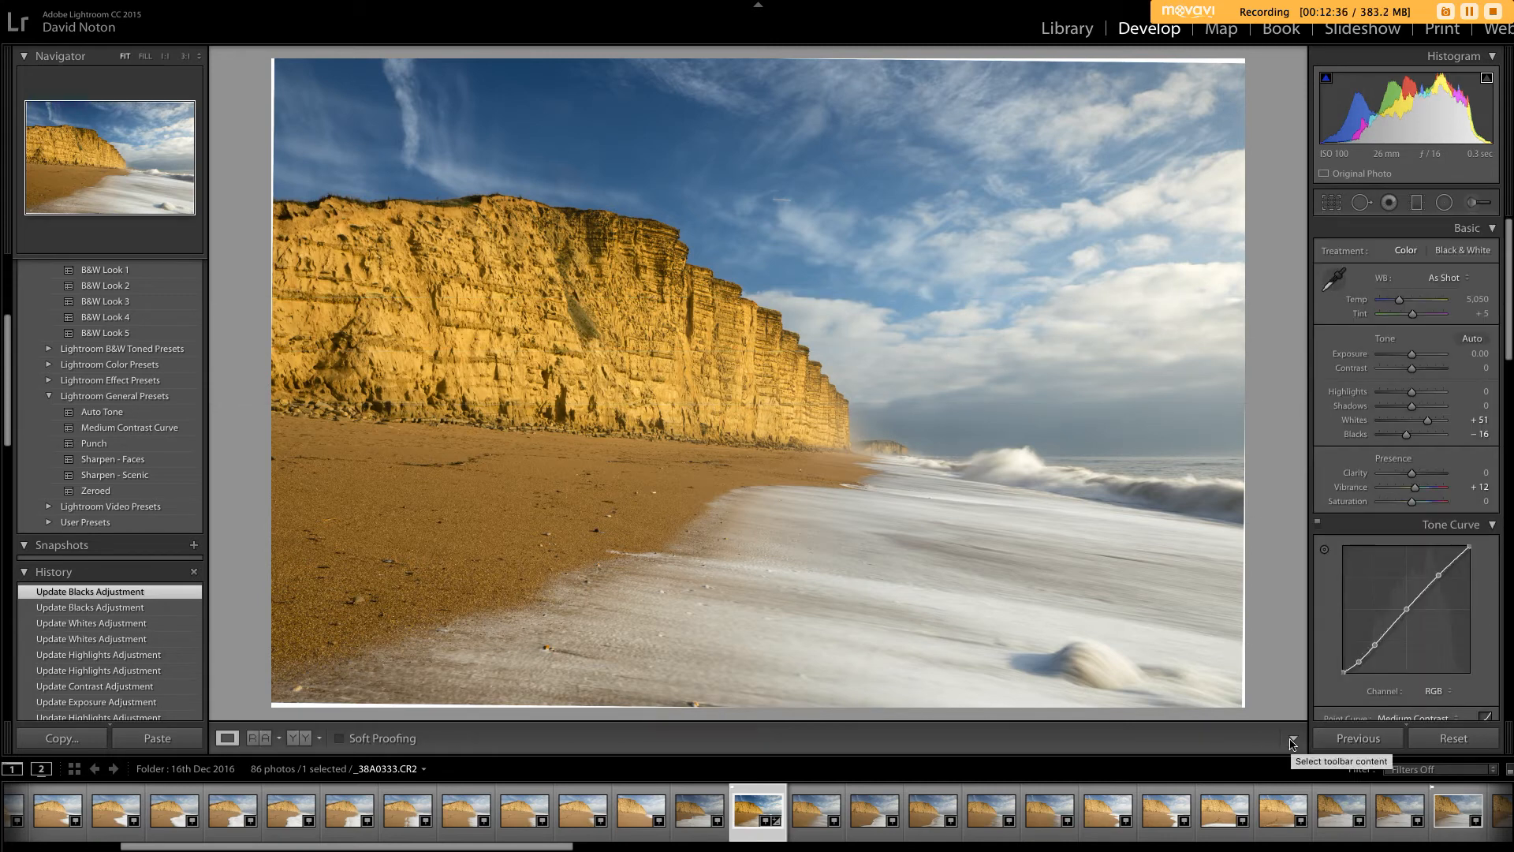
# Compare the photo's before and after versions side by side and return to the Library.
pyautogui.click(302, 739)
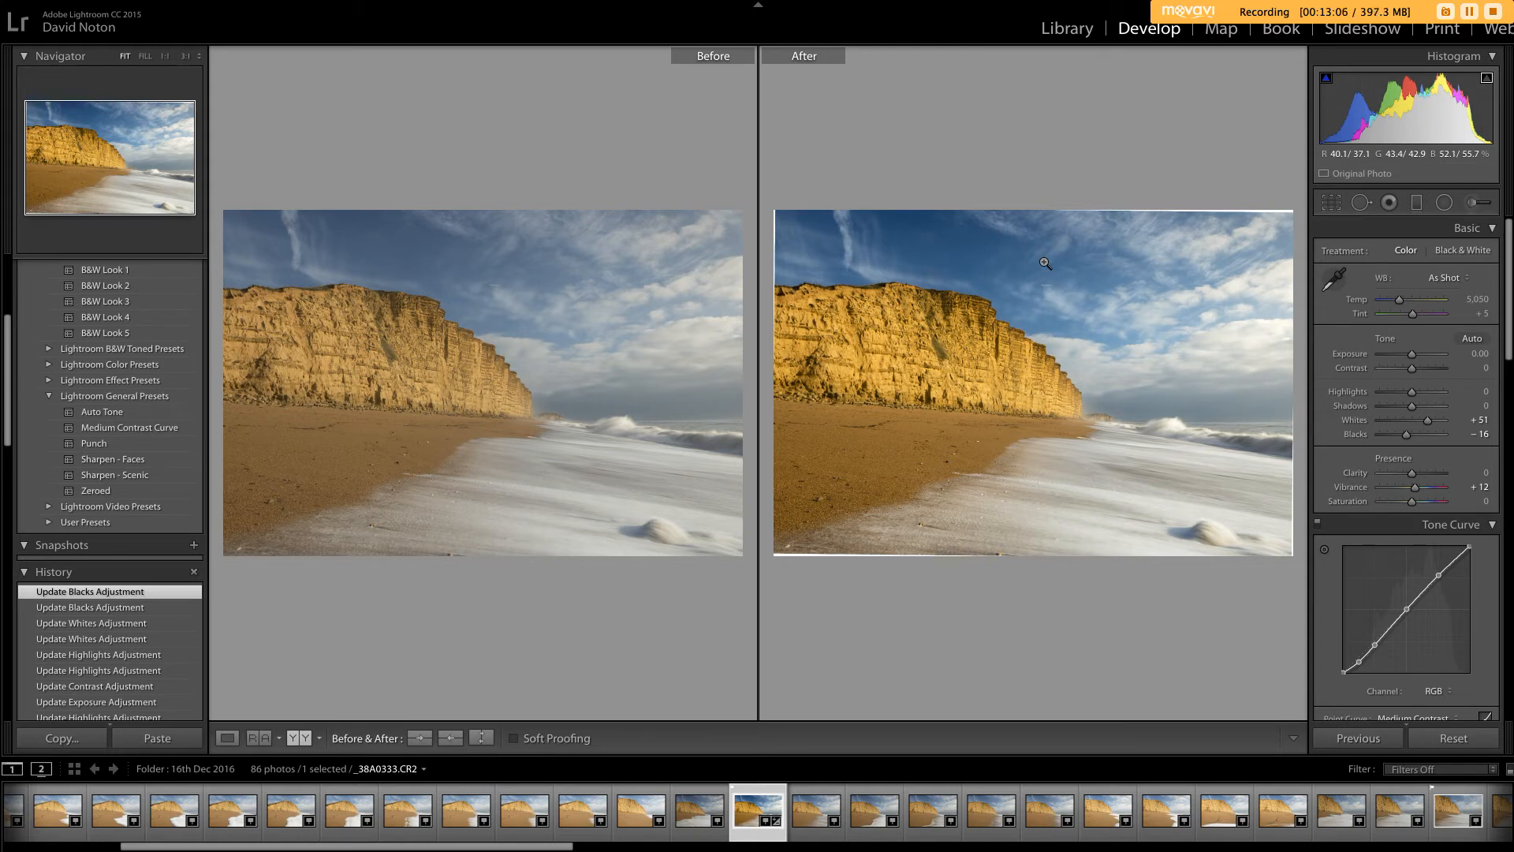
pyautogui.click(1069, 33)
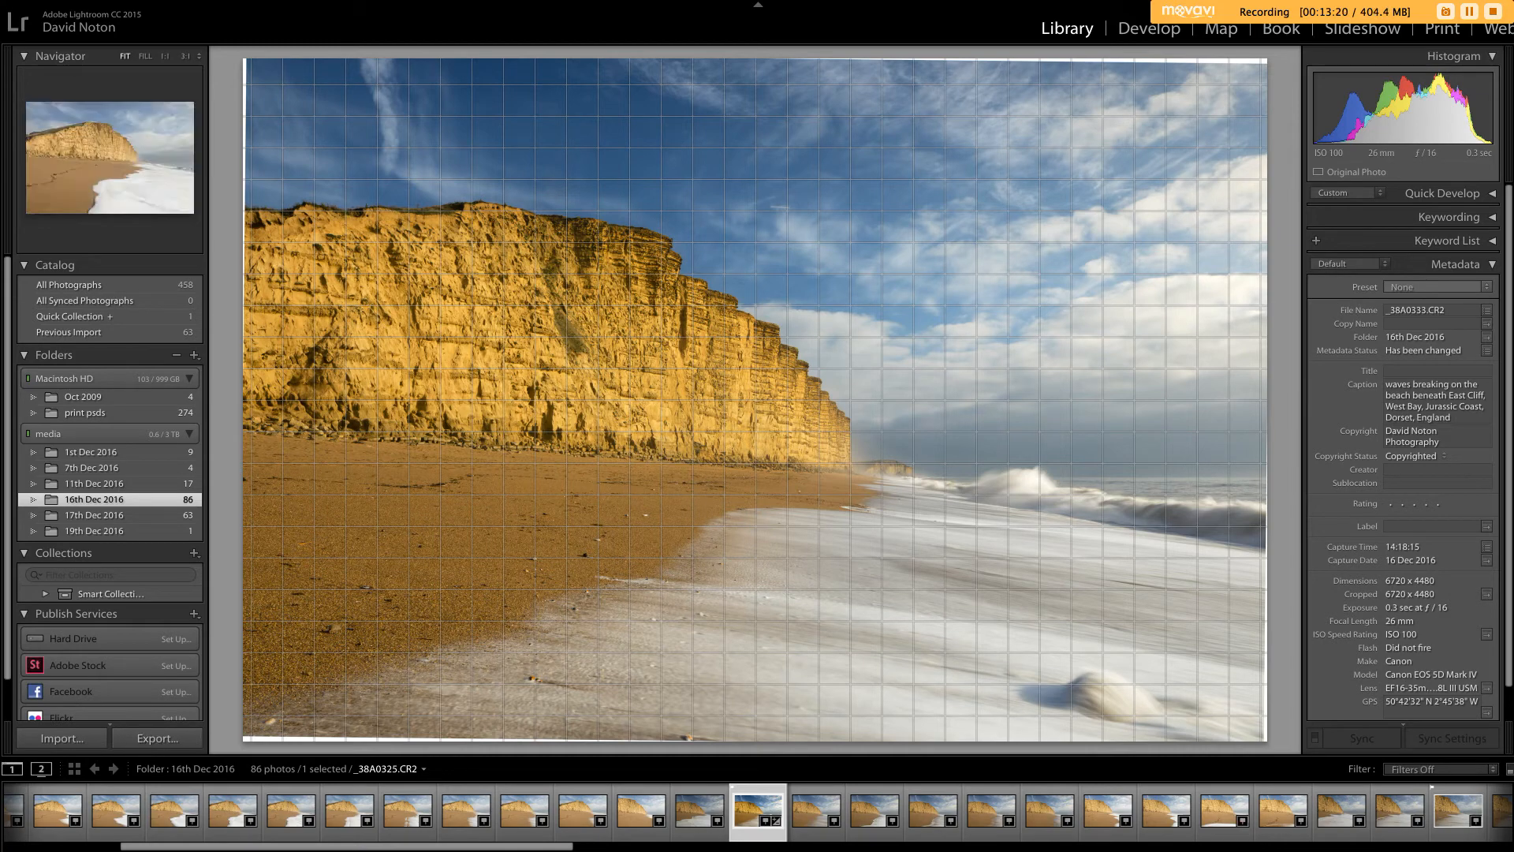
# Switch to west-0333-3.tif in Photoshop and remove the short vapour trail from the sky with the Content-Aware Spot Healing Brush.
pyautogui.press('super+Tab')
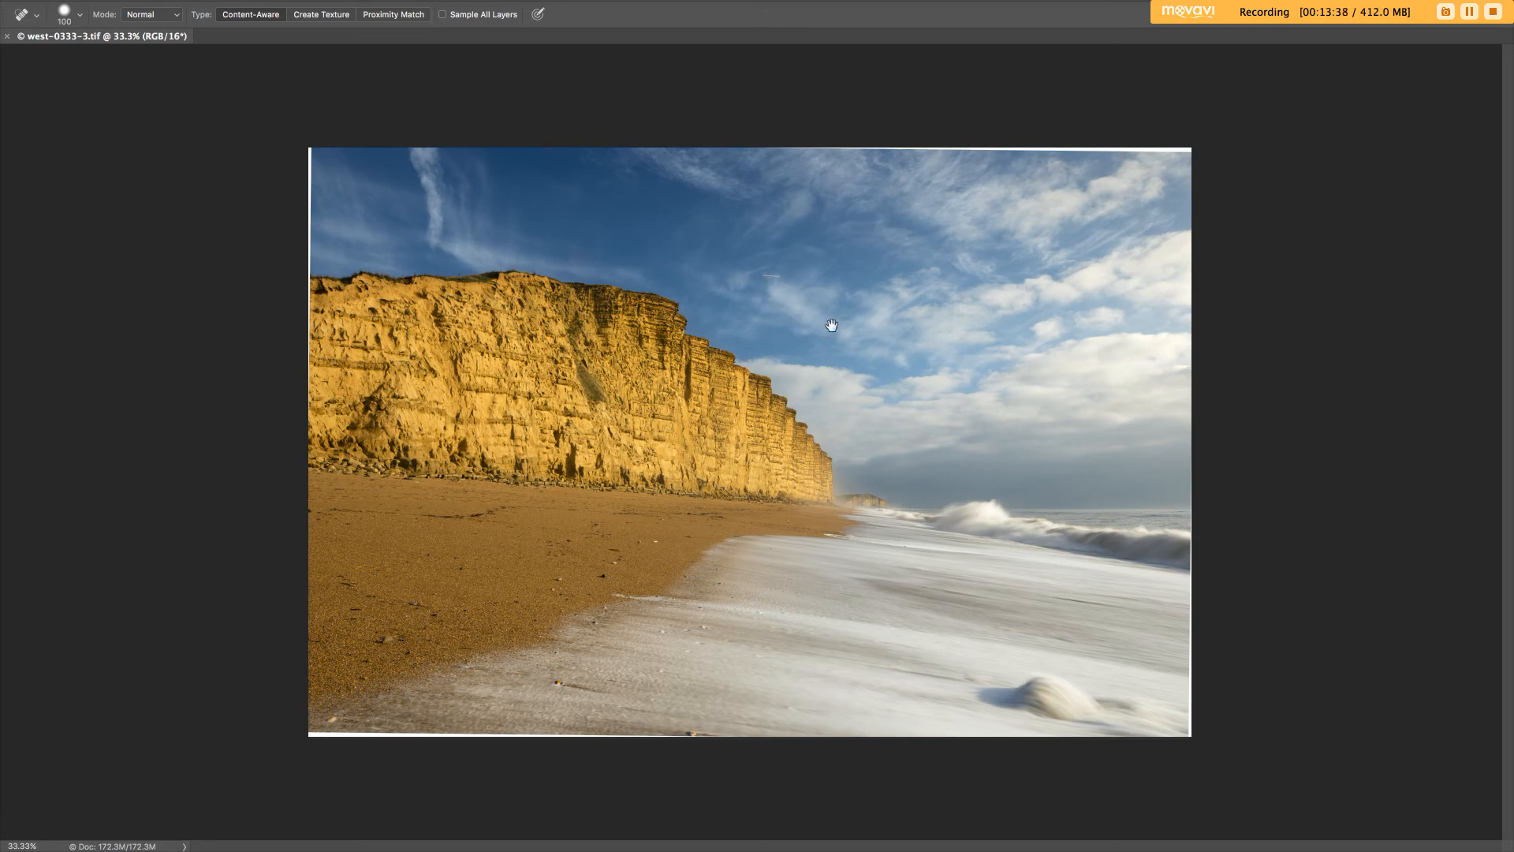
pyautogui.press('super+equal')
pyautogui.press('super+equal')
pyautogui.press('super+equal')
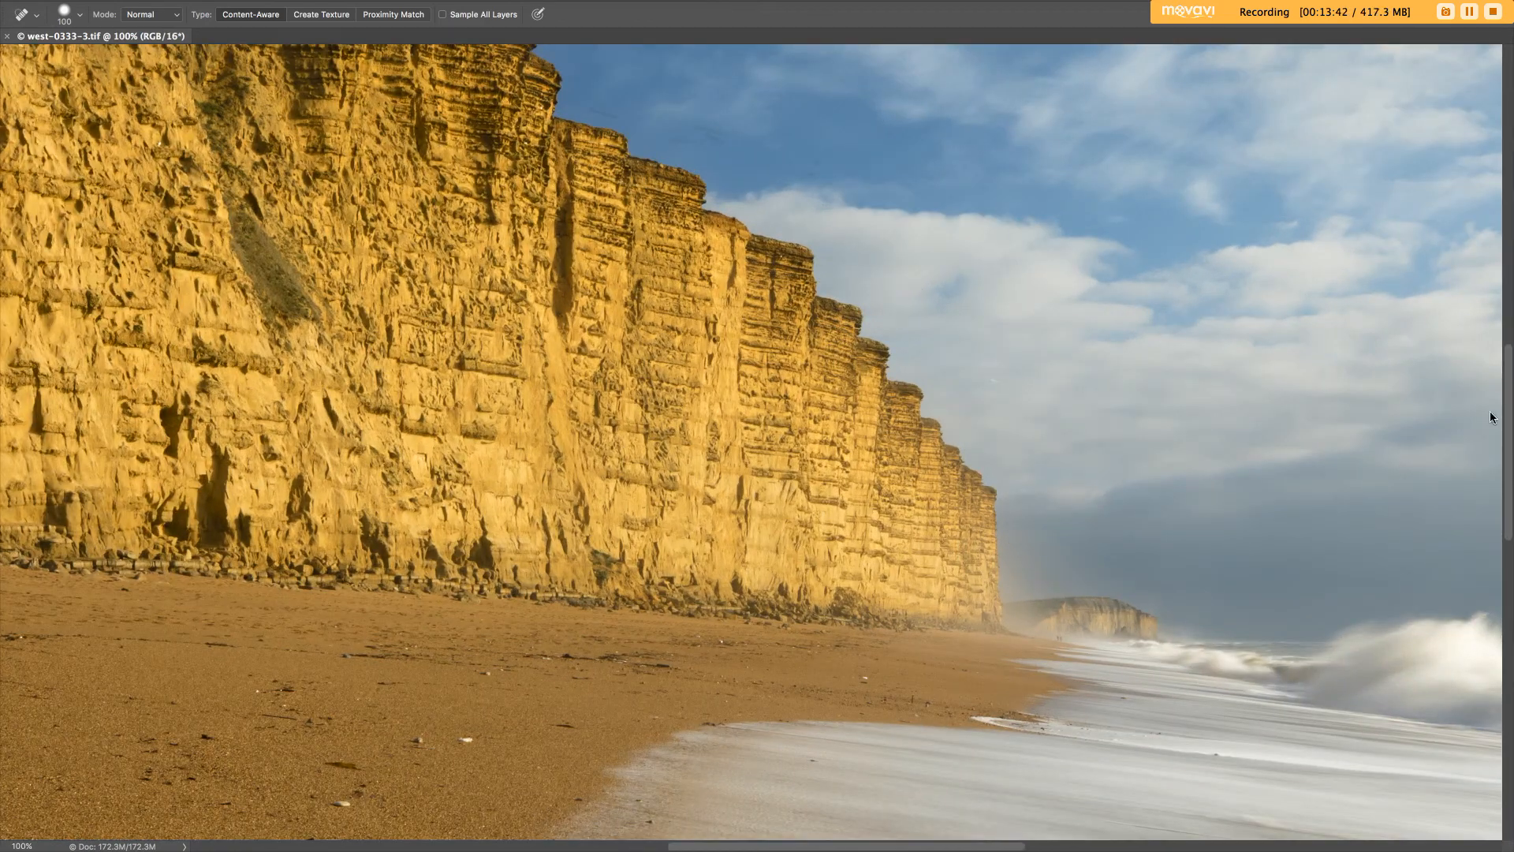
pyautogui.scroll(10, 751, 442)
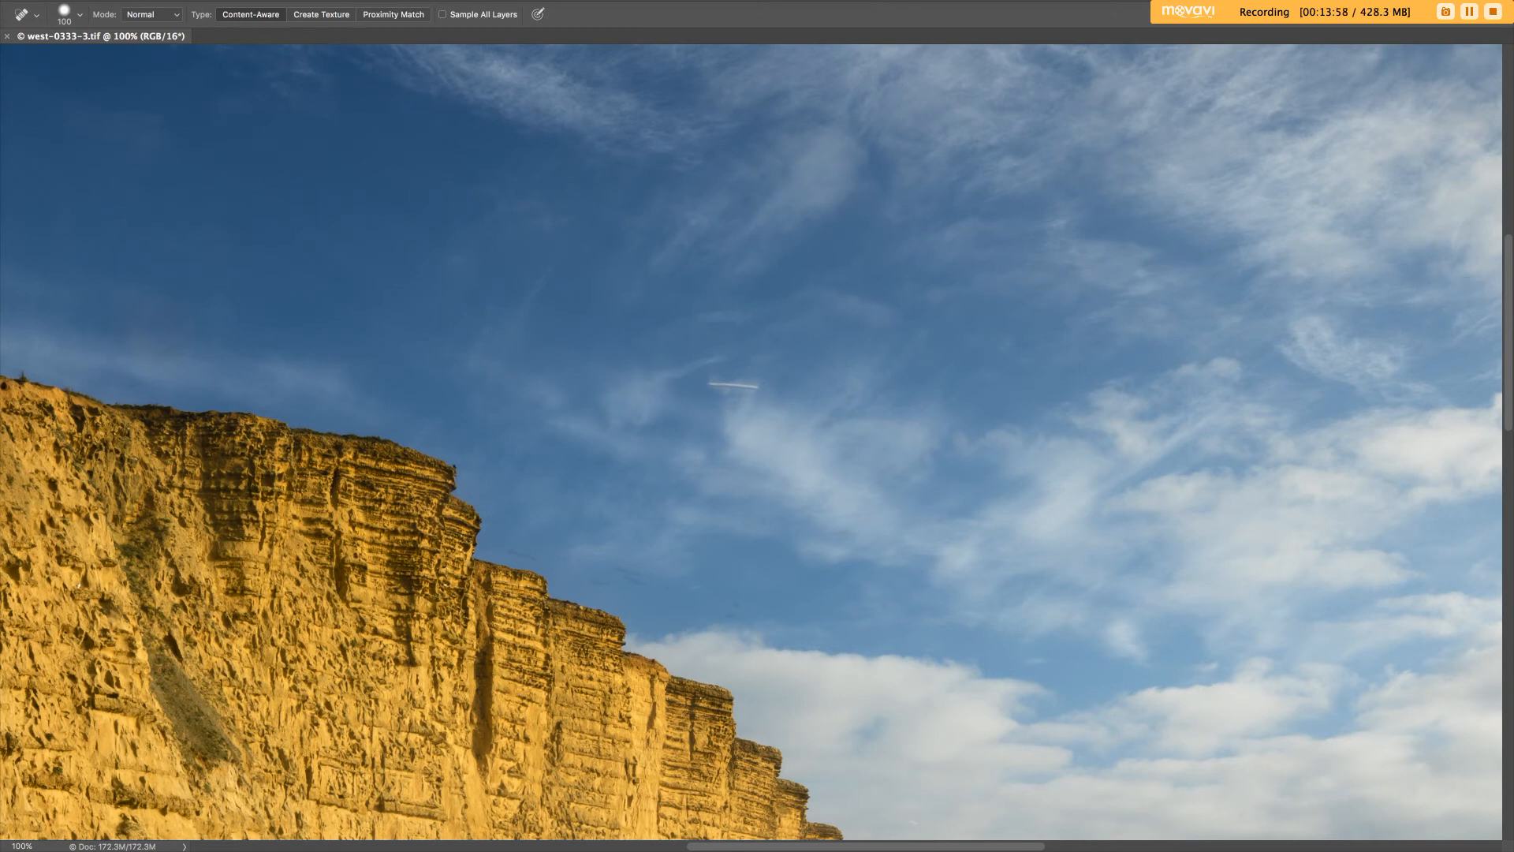
pyautogui.moveTo(1510, 207)
pyautogui.mouseDown()
pyautogui.moveTo(1254, 234)
pyautogui.moveTo(1133, 181)
pyautogui.mouseUp()
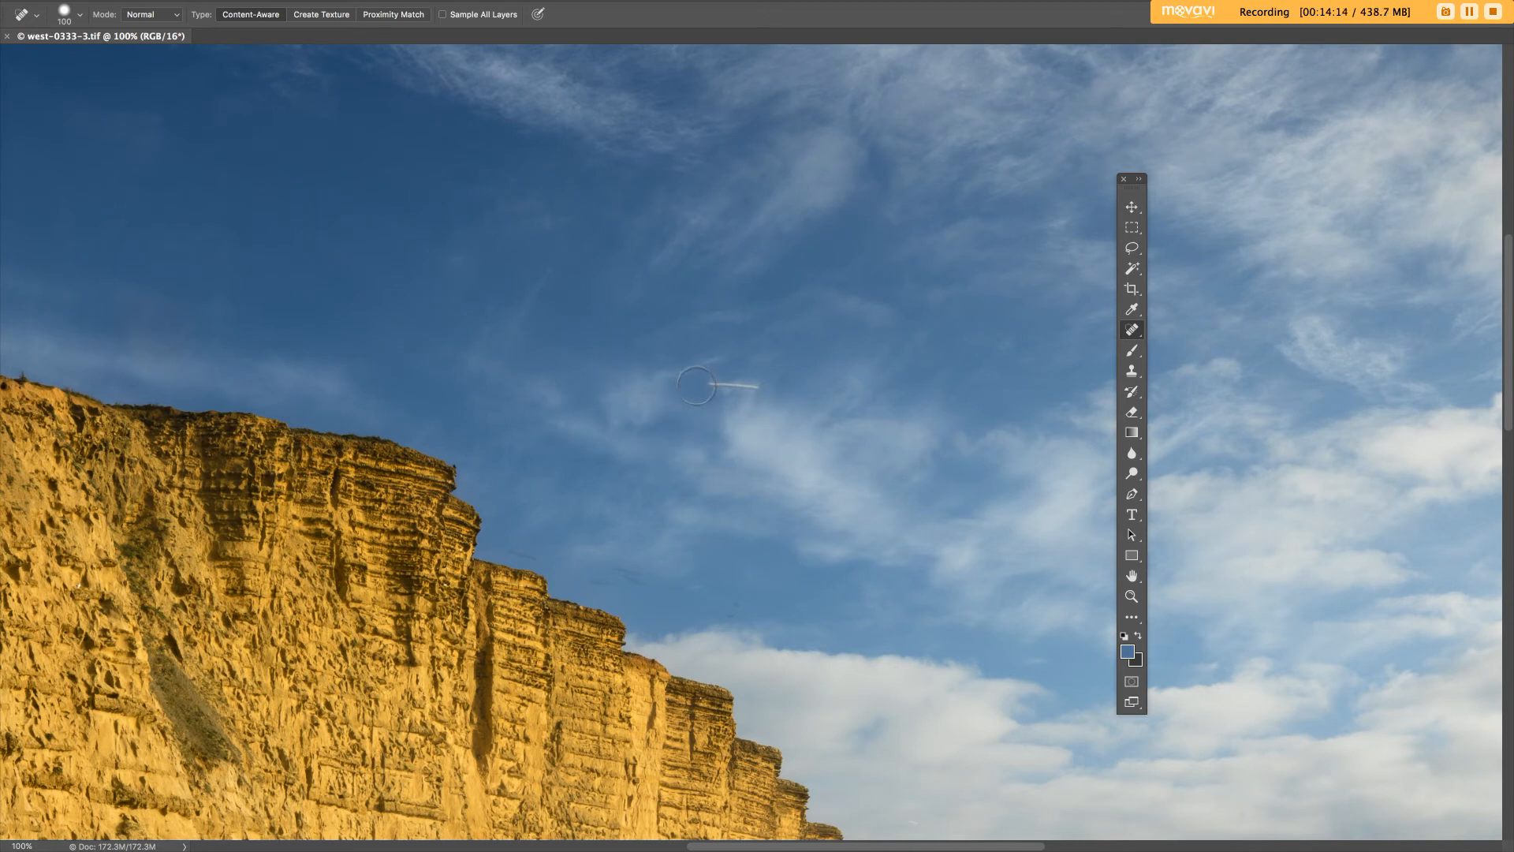
pyautogui.press(']')
pyautogui.press('[')
pyautogui.press('[')
pyautogui.moveTo(704, 384); pyautogui.dragTo(762, 387)
pyautogui.click(724, 394)
pyautogui.press('[')
pyautogui.press('[')
pyautogui.press('super+0')
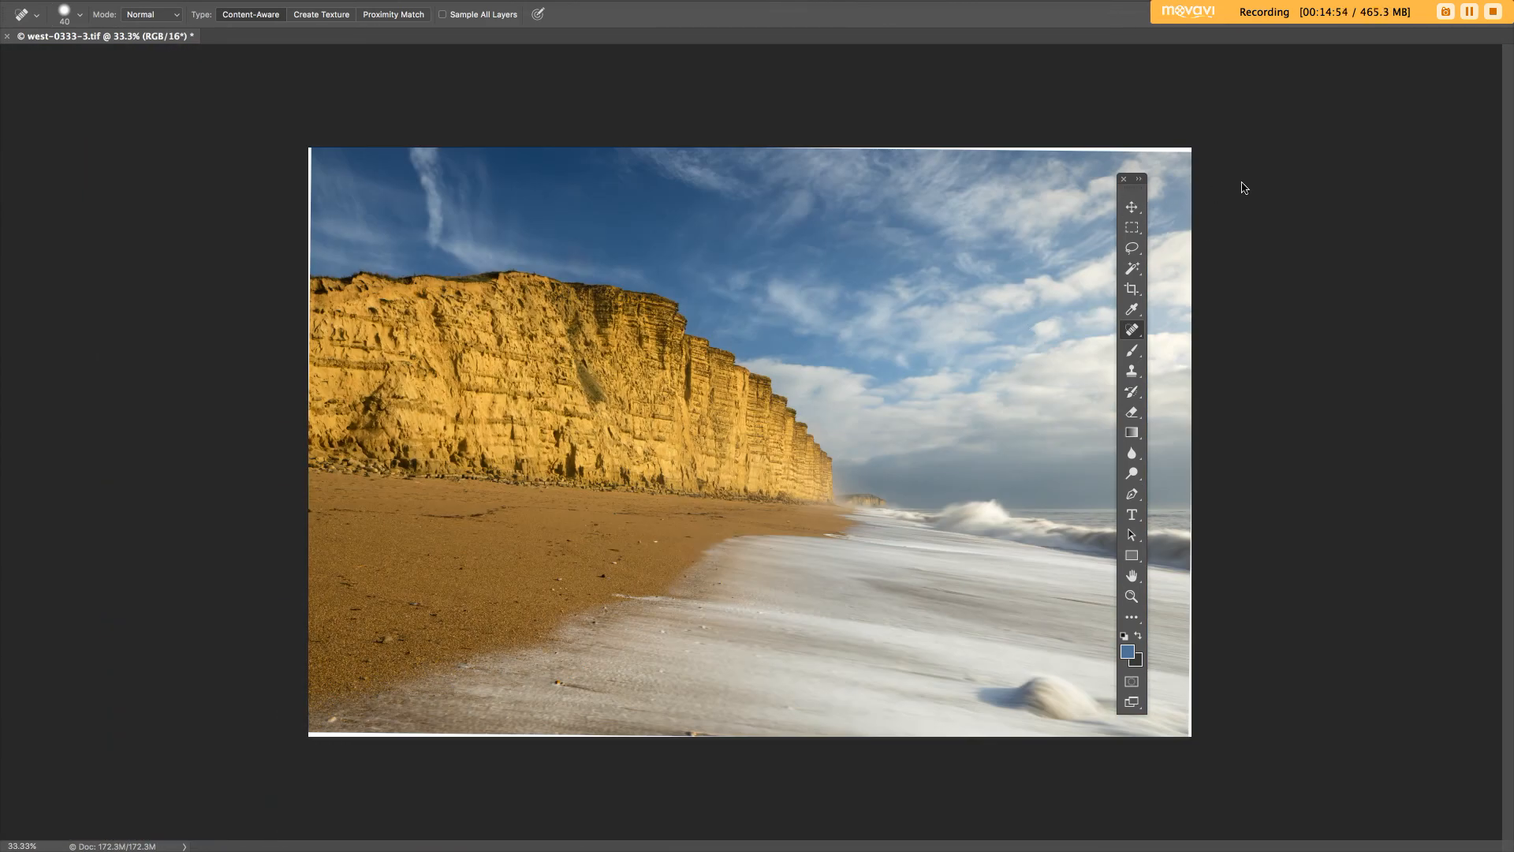
# Select the white strip along the photo's top edge with the Magic Wand, fill it Content-Aware in Normal mode at 100% opacity, and deselect.
pyautogui.moveTo(1137, 194); pyautogui.dragTo(1389, 145)
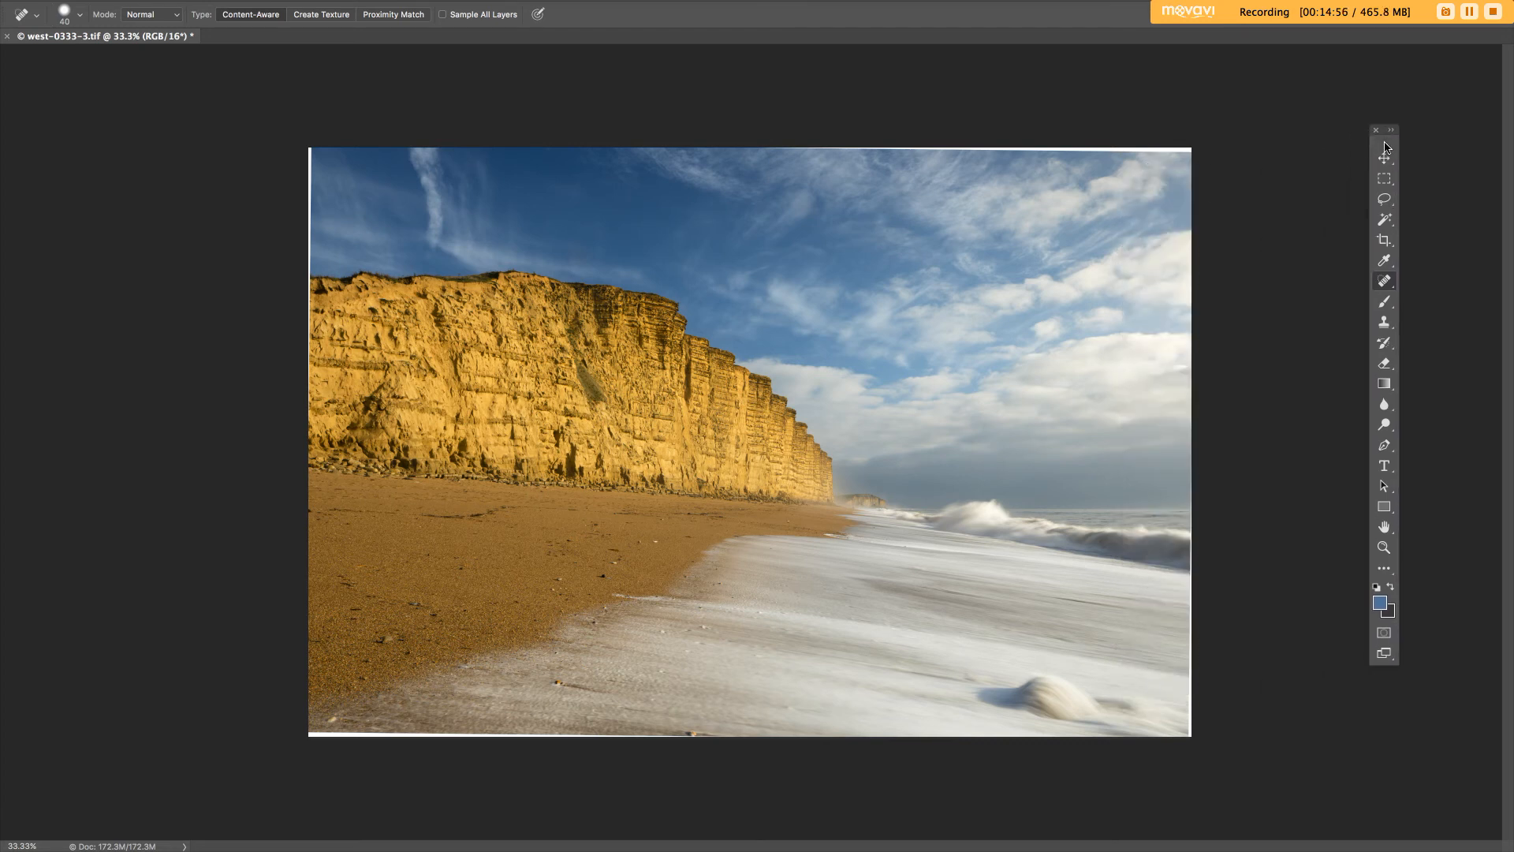
pyautogui.click(1386, 221)
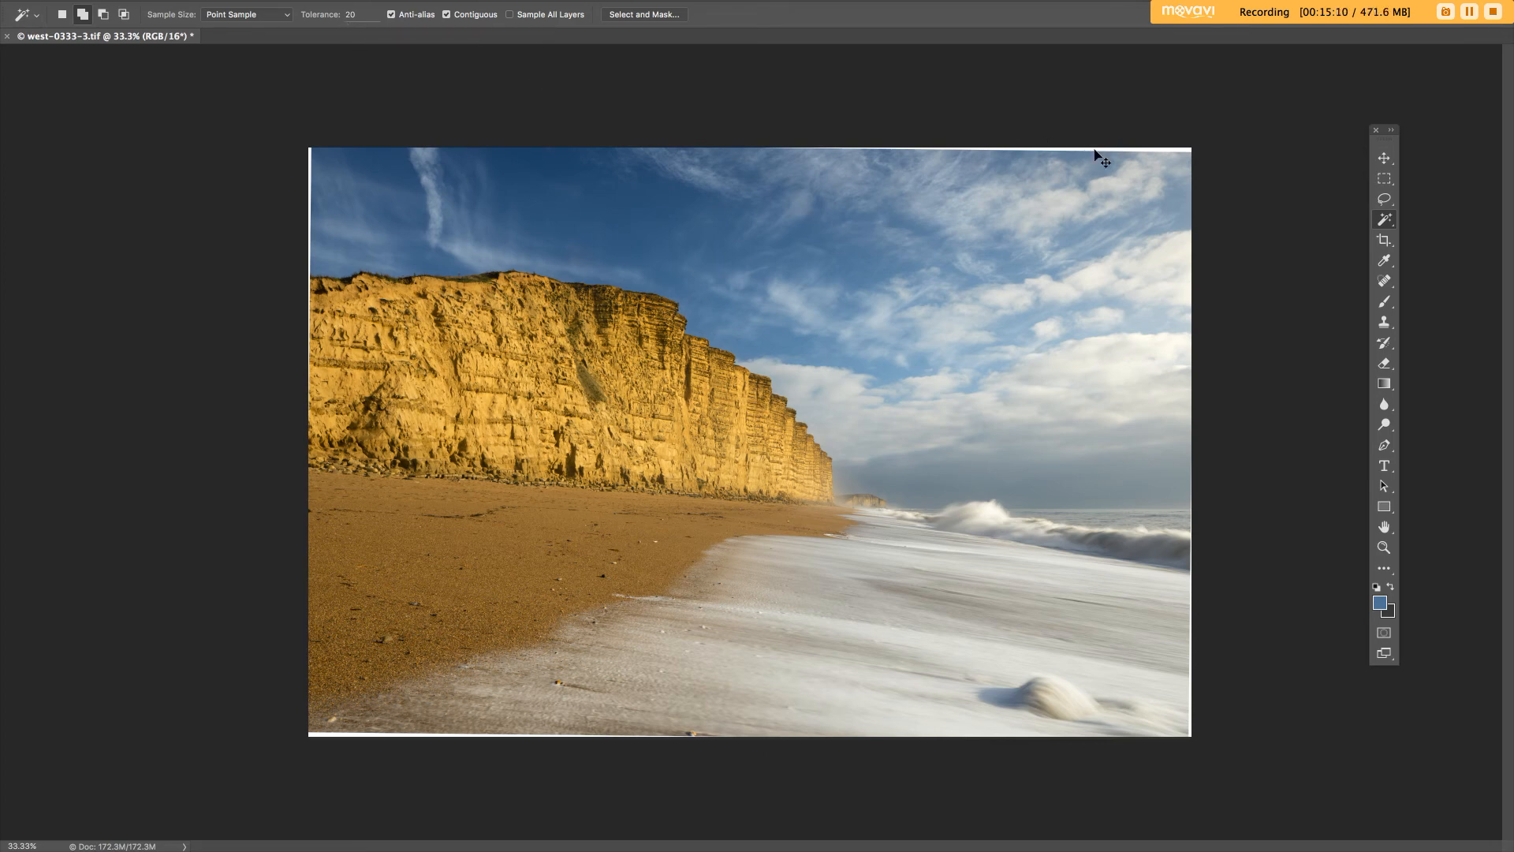
pyautogui.hotkey('ctrl', '+')
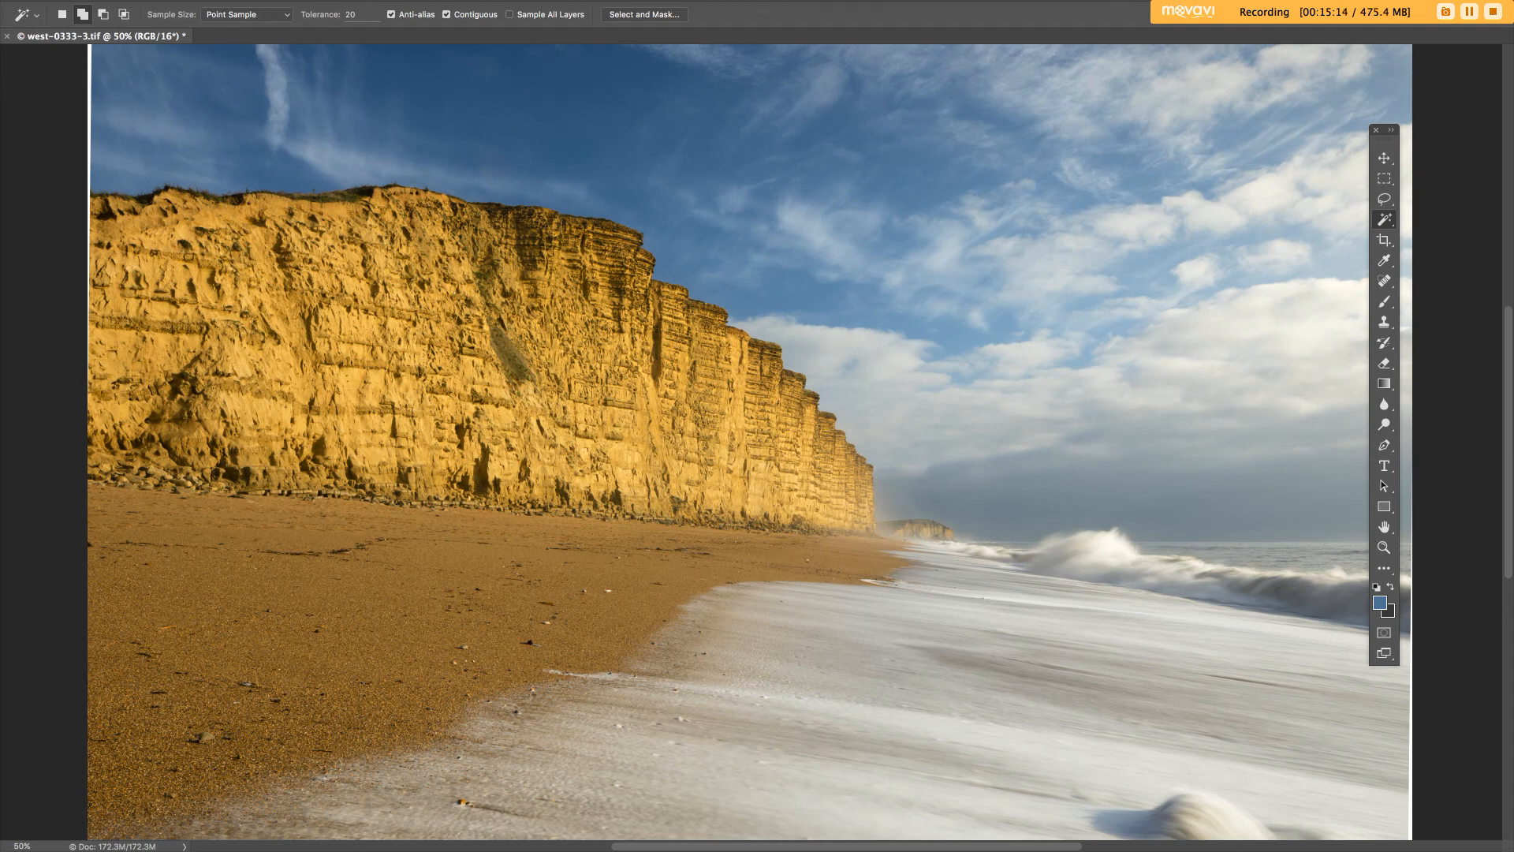
pyautogui.moveTo(989, 606); pyautogui.dragTo(900, 650)
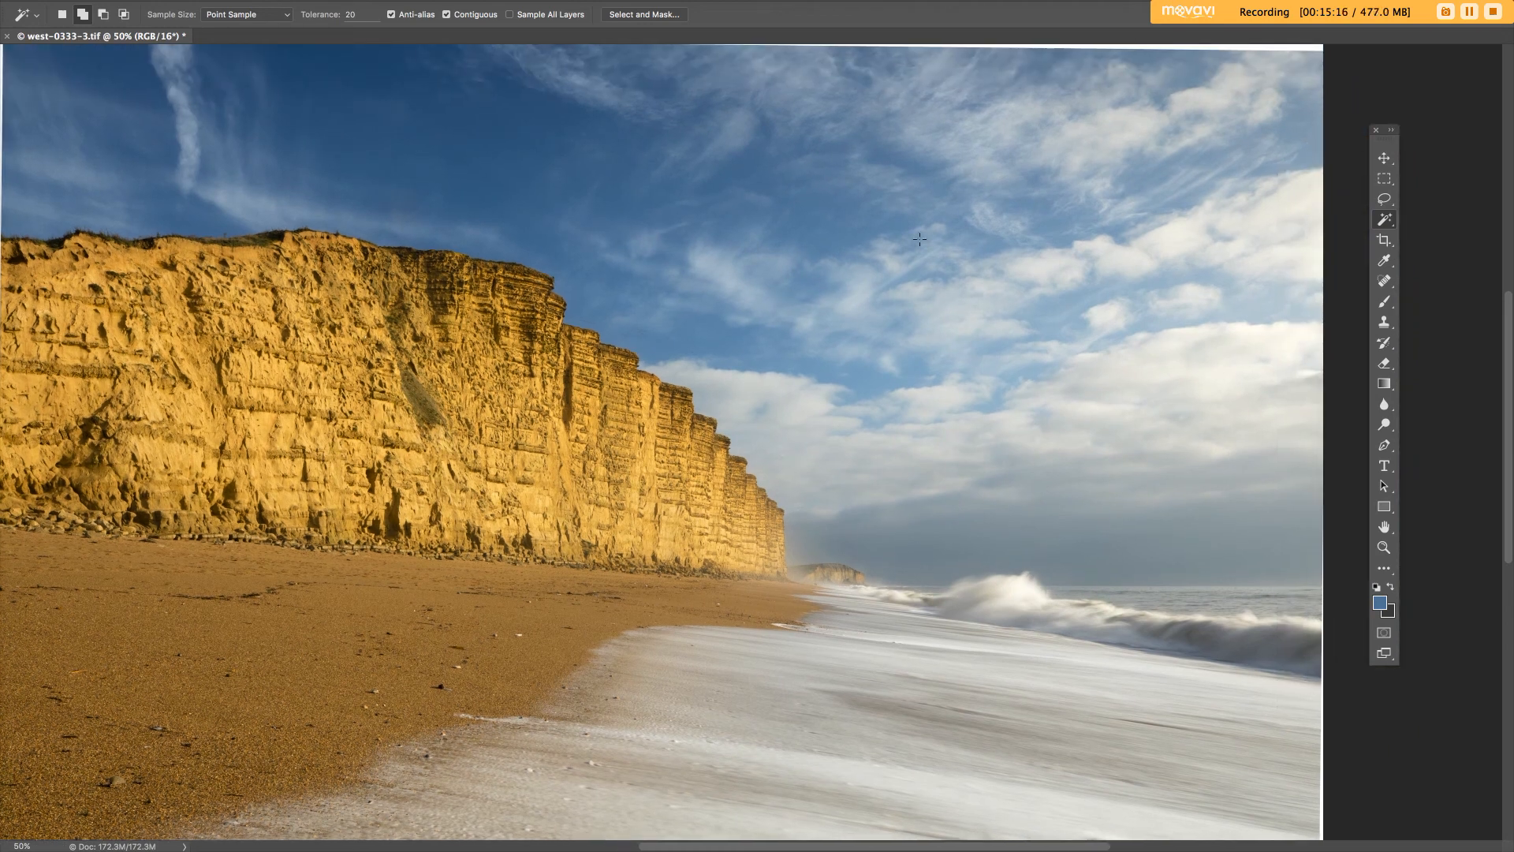
pyautogui.click(1270, 47)
pyautogui.click(24, 0)
pyautogui.moveTo(9, 308)
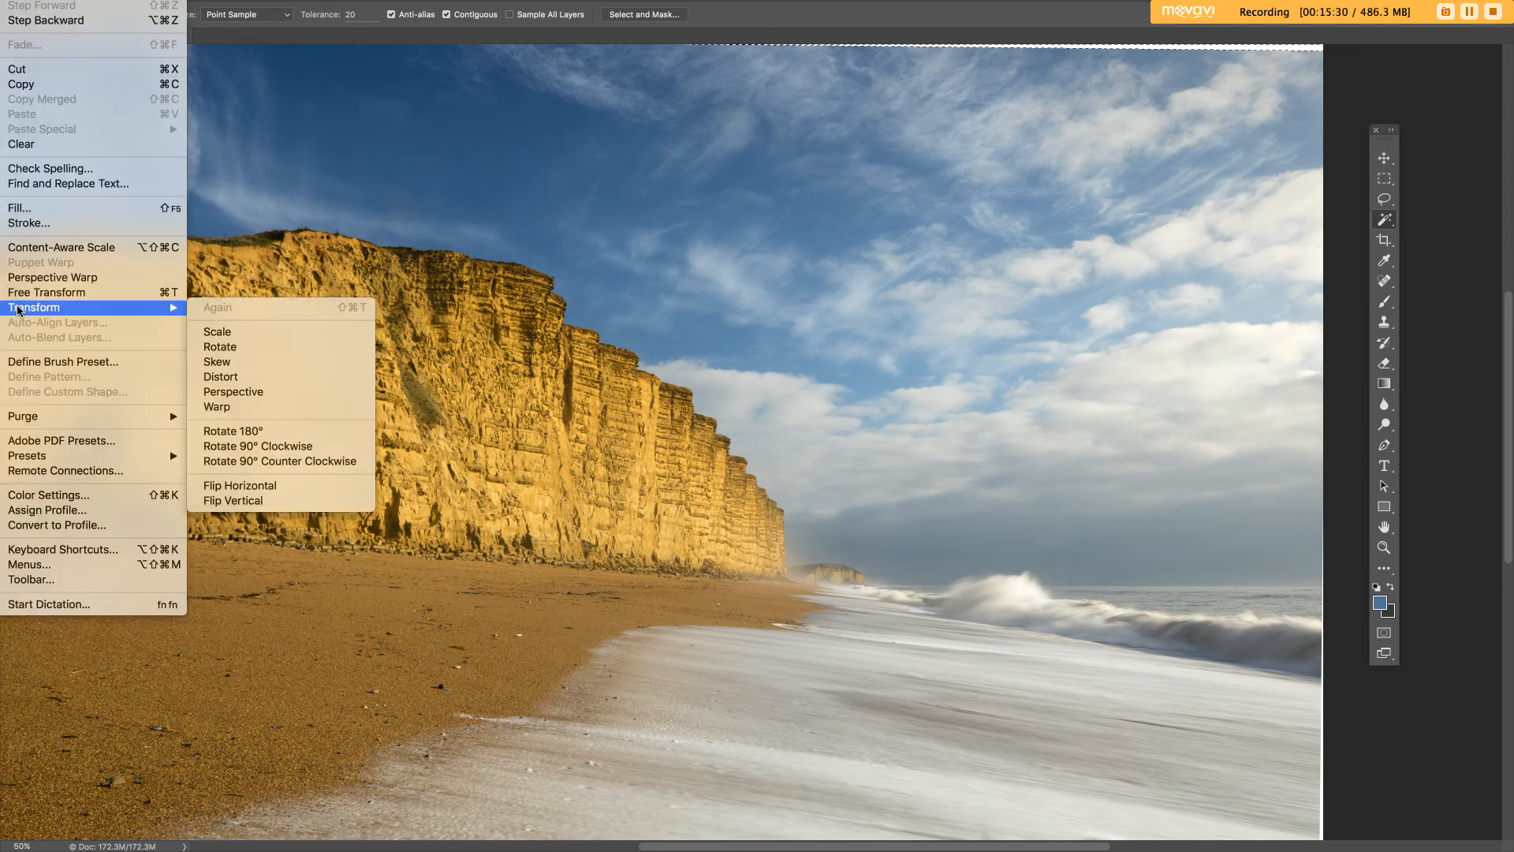
pyautogui.click(23, 209)
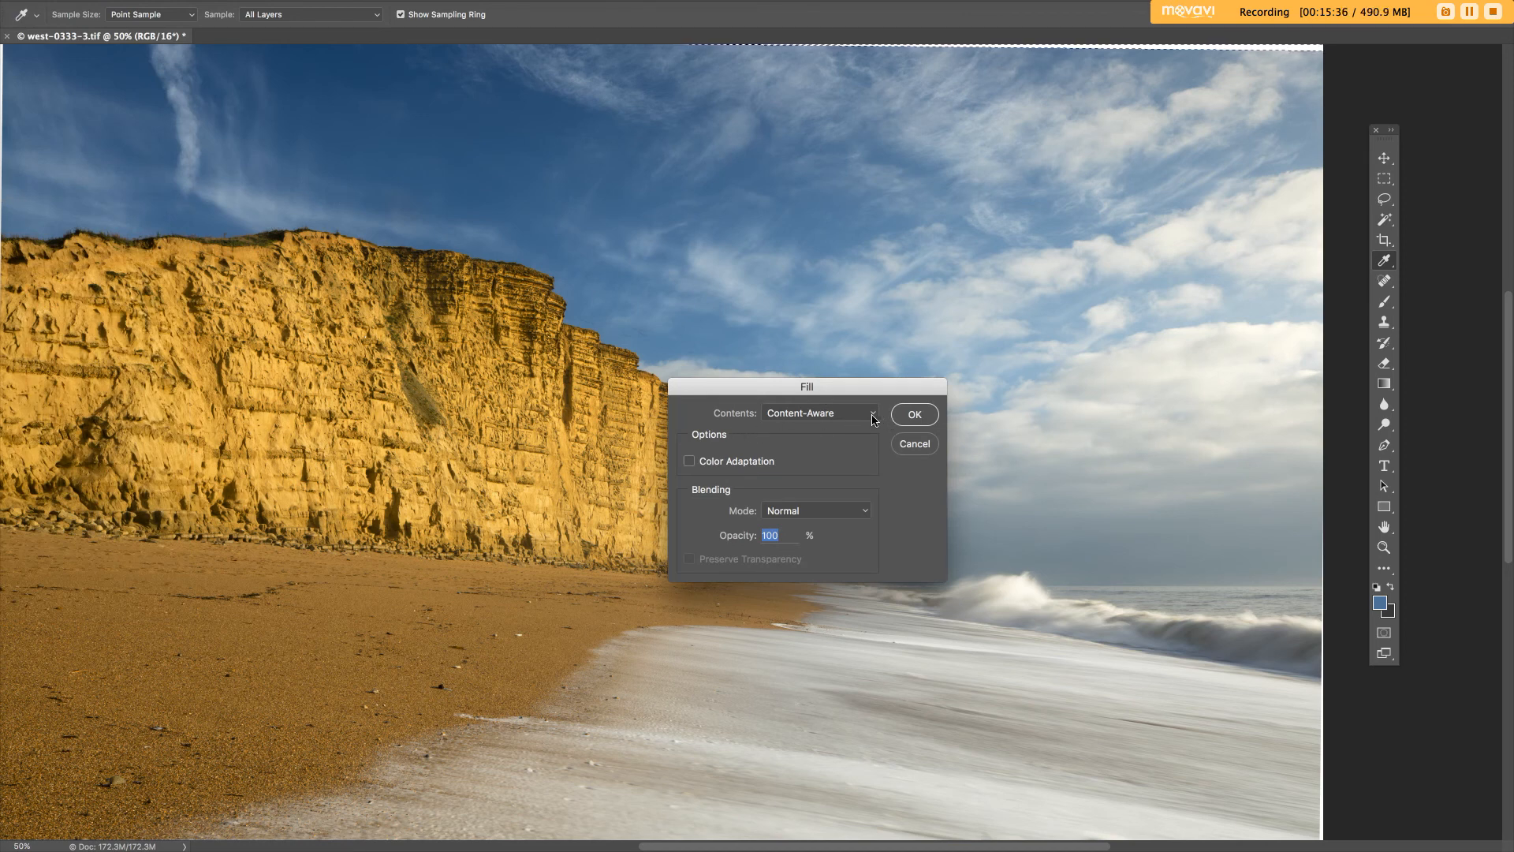
pyautogui.click(869, 418)
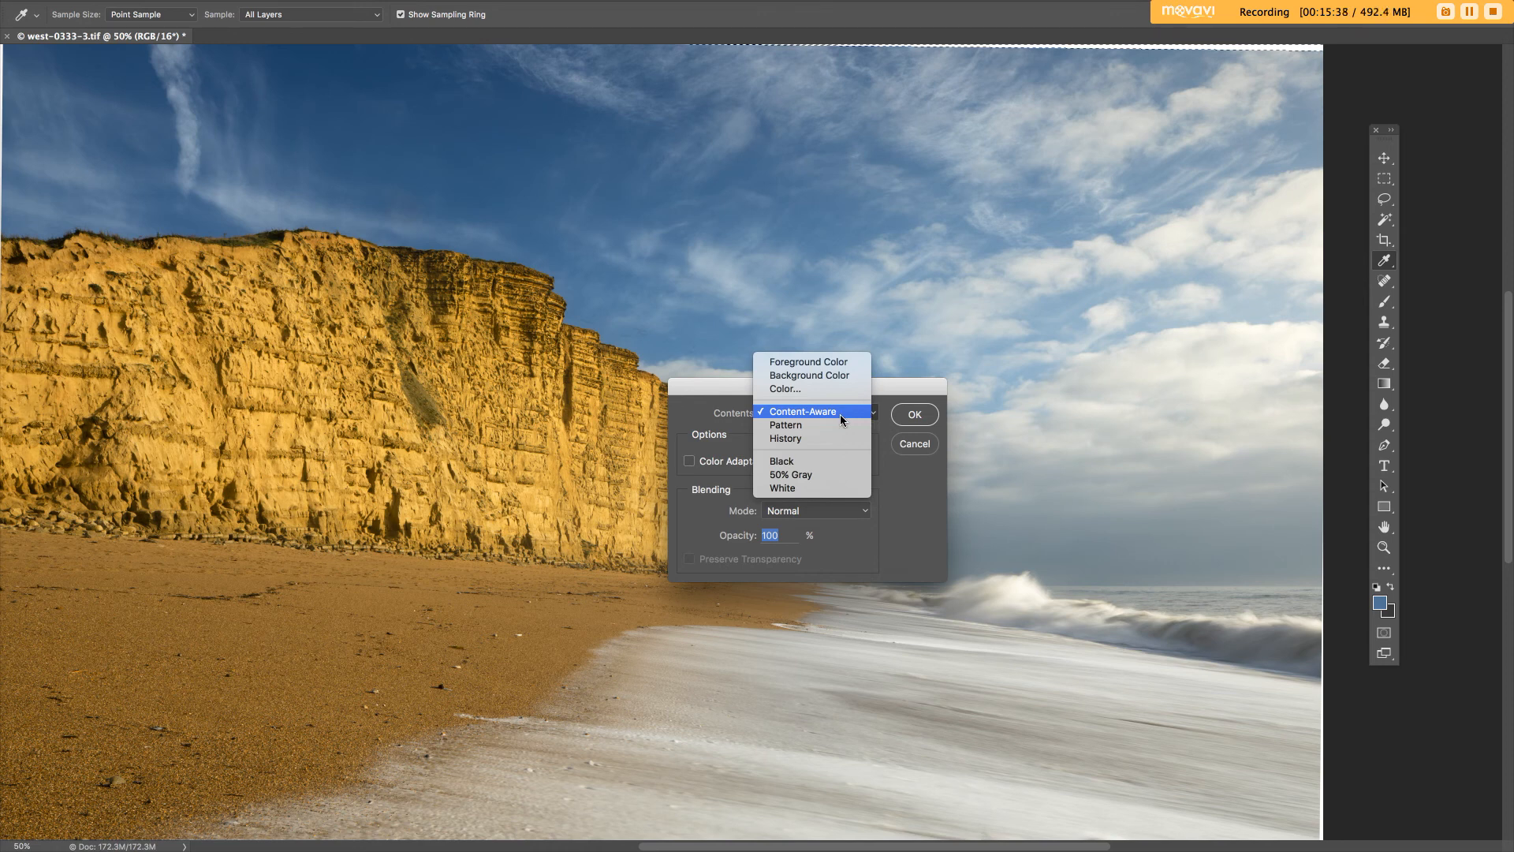
pyautogui.click(840, 413)
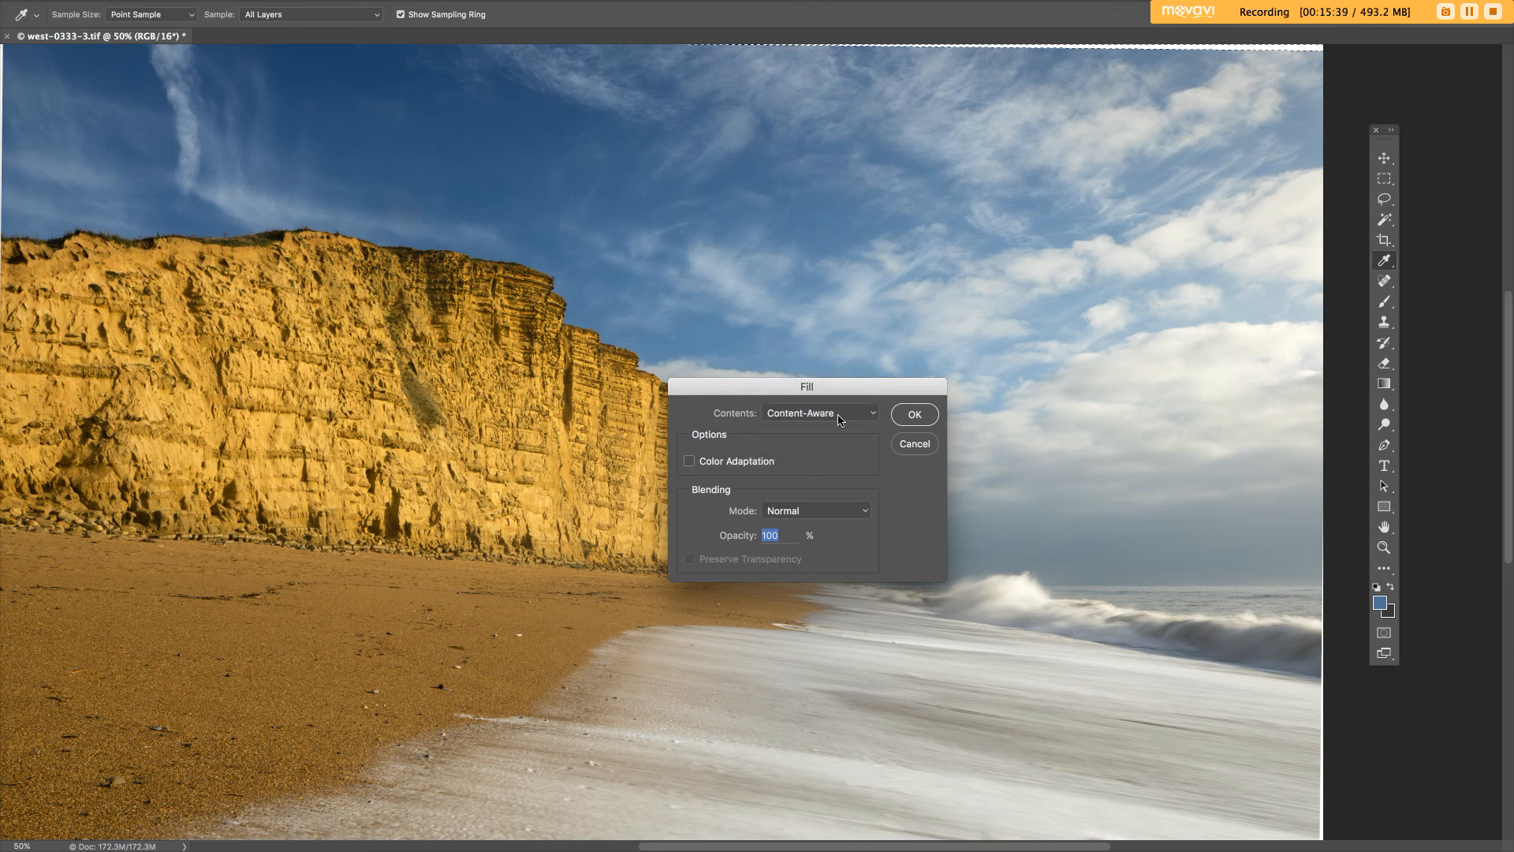
pyautogui.click(921, 418)
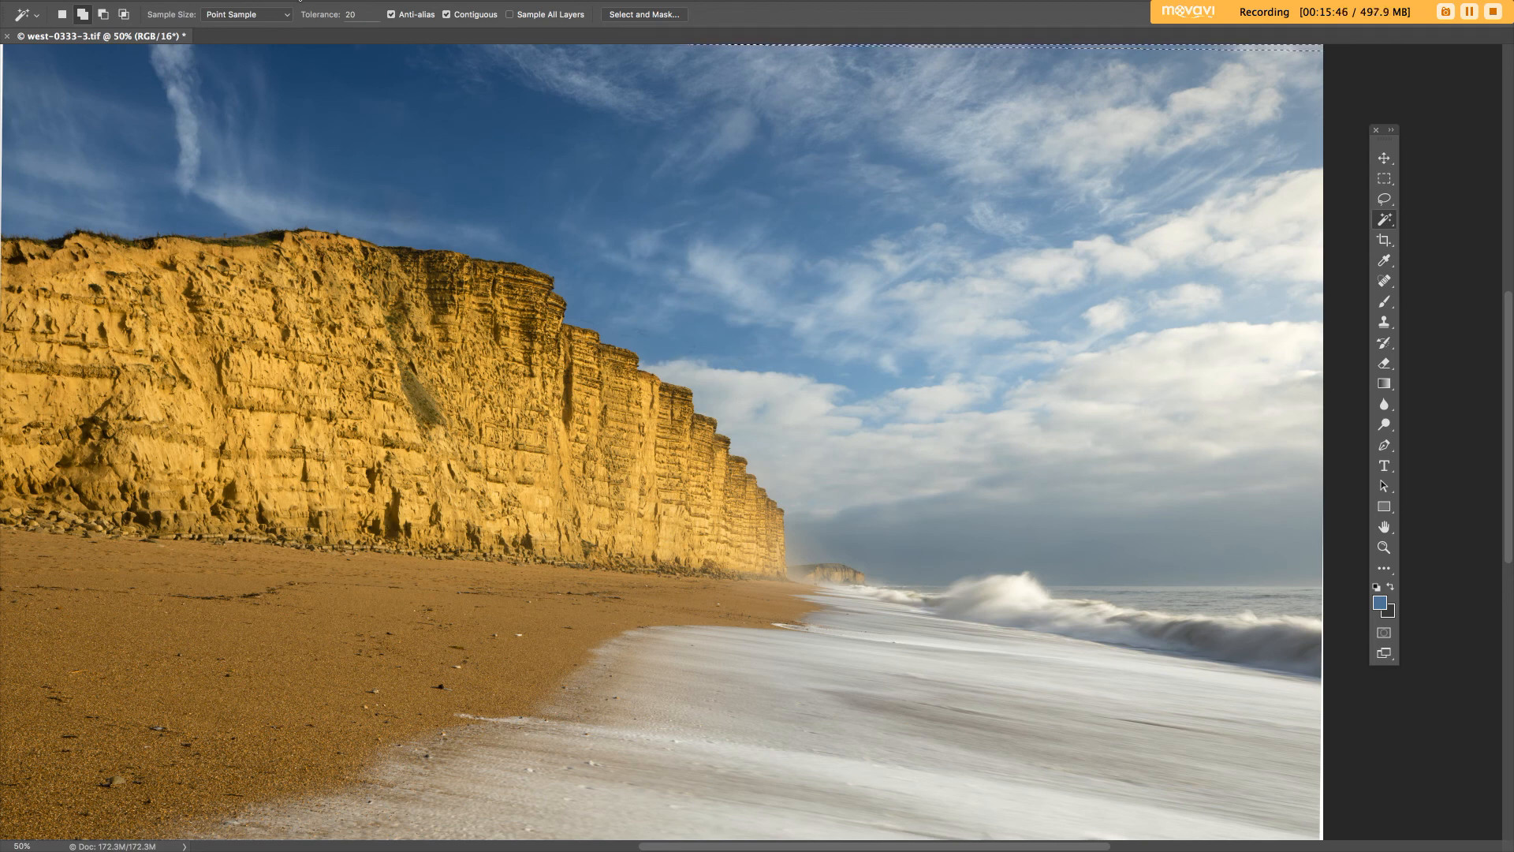
pyautogui.click(171, 0)
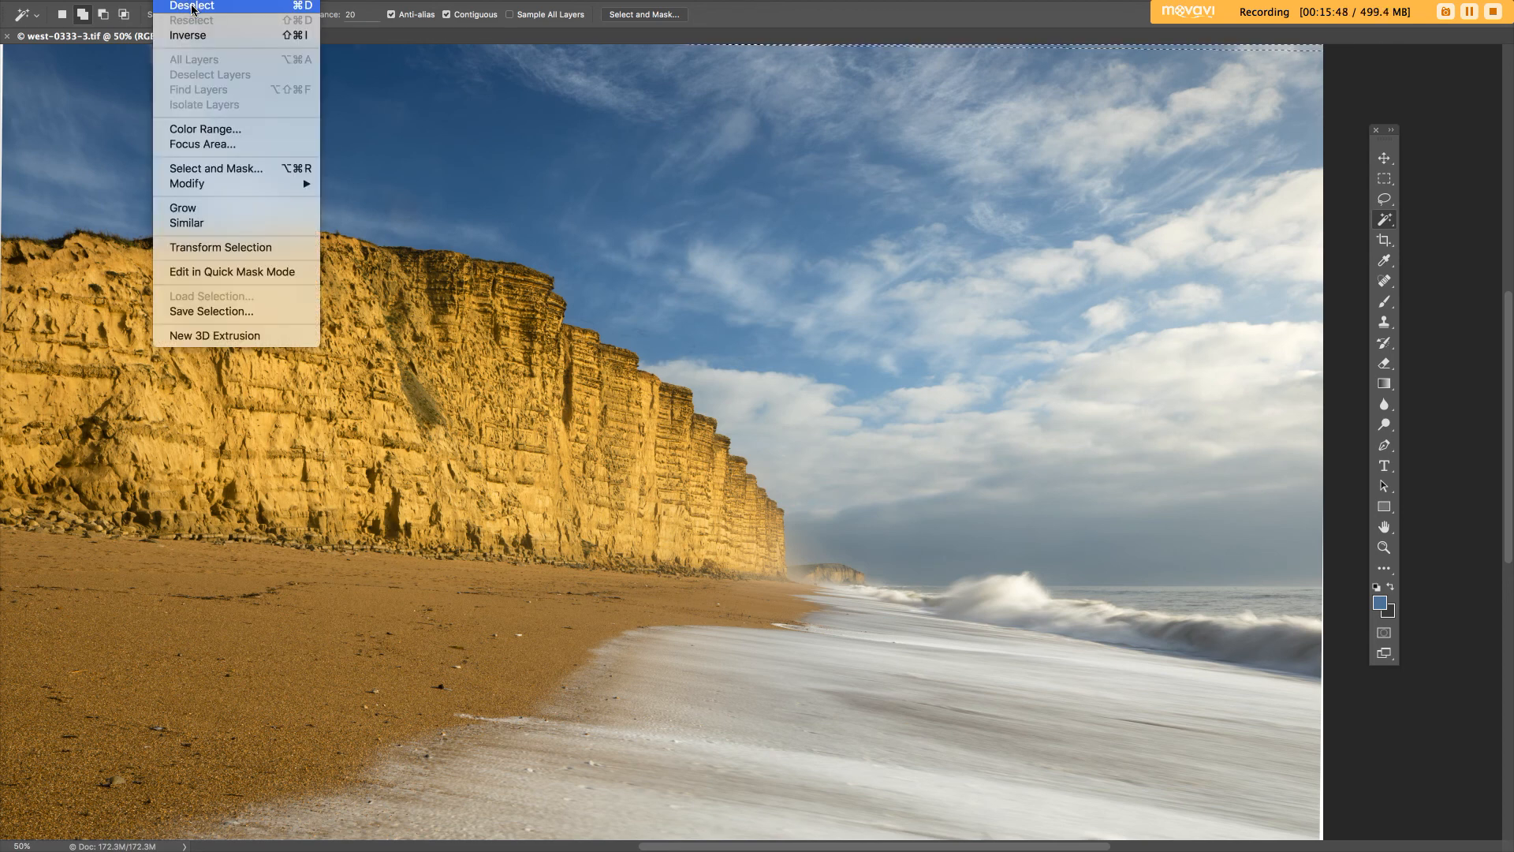
pyautogui.click(192, 7)
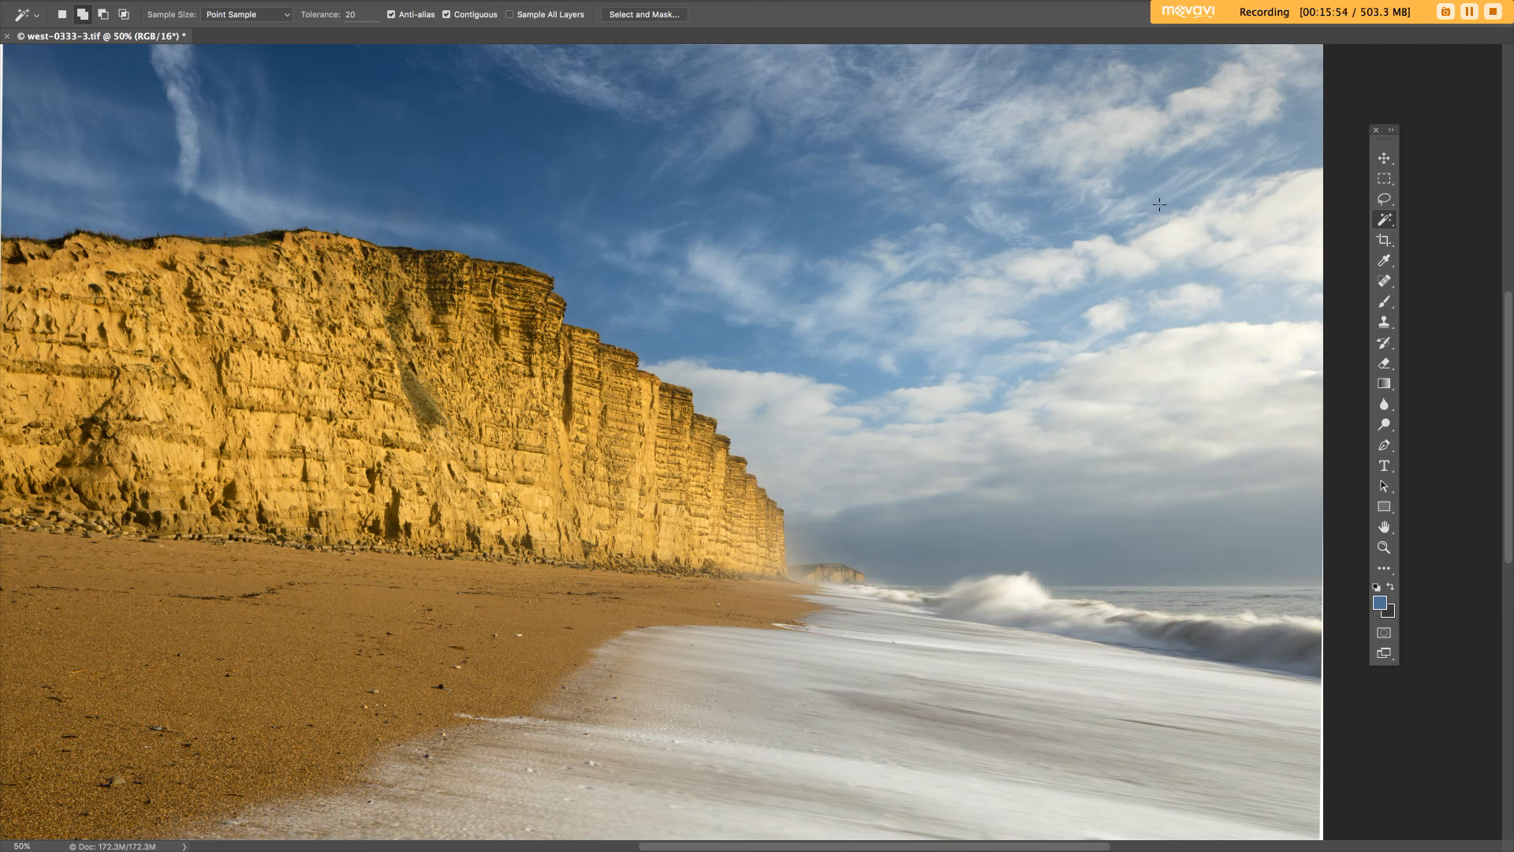
# Select and Content-Aware fill the remaining white strips along the photo's right, bottom and left edges, clearing the selections.
pyautogui.scroll(-3, 662, 442)
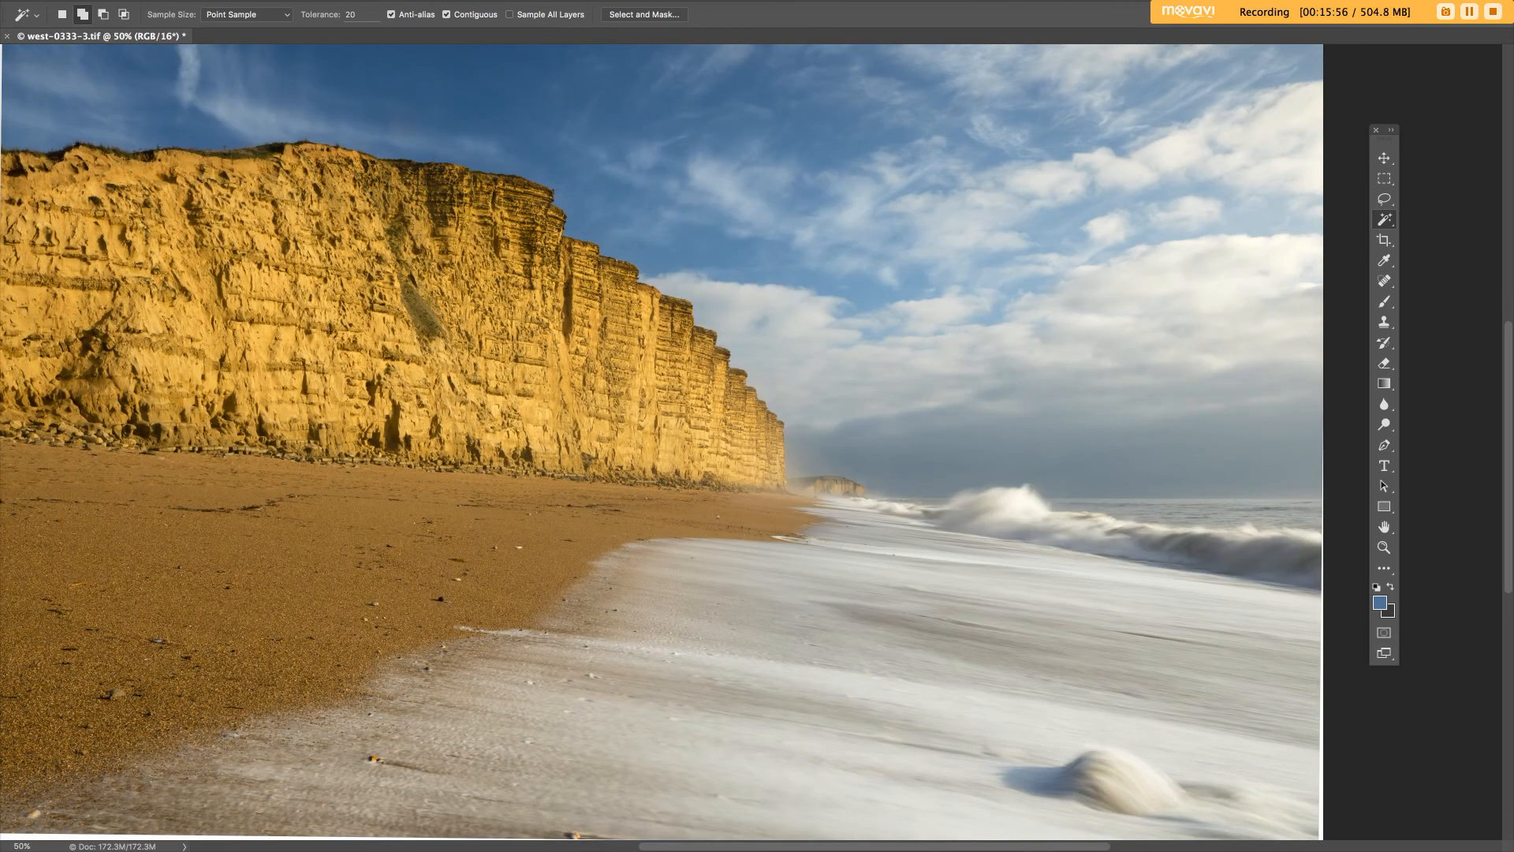
pyautogui.click(1322, 812)
pyautogui.press('super+d')
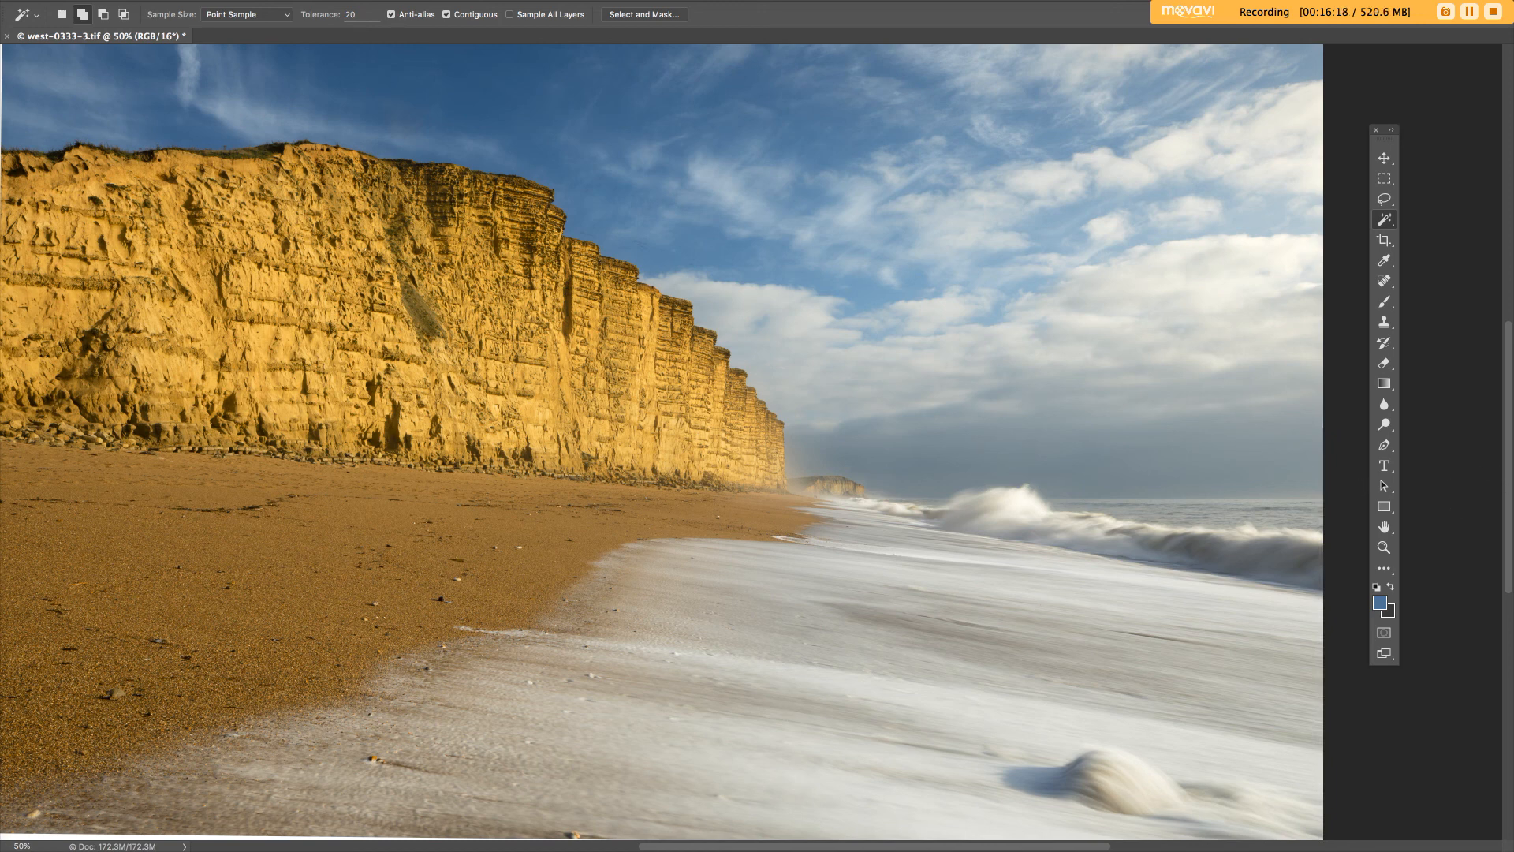
pyautogui.hscroll(-5, 749, 442)
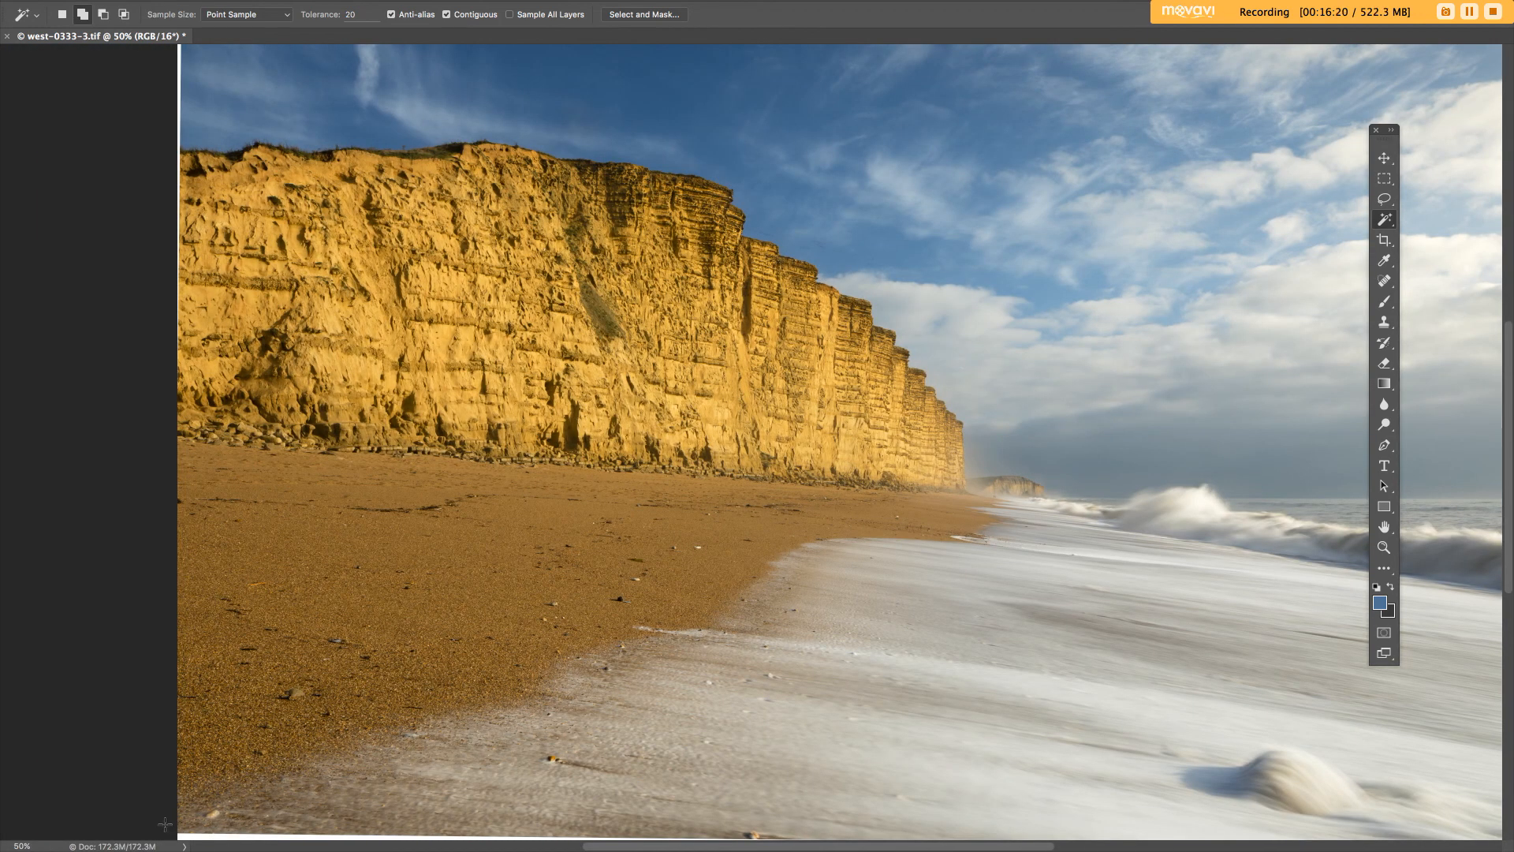
pyautogui.click(191, 836)
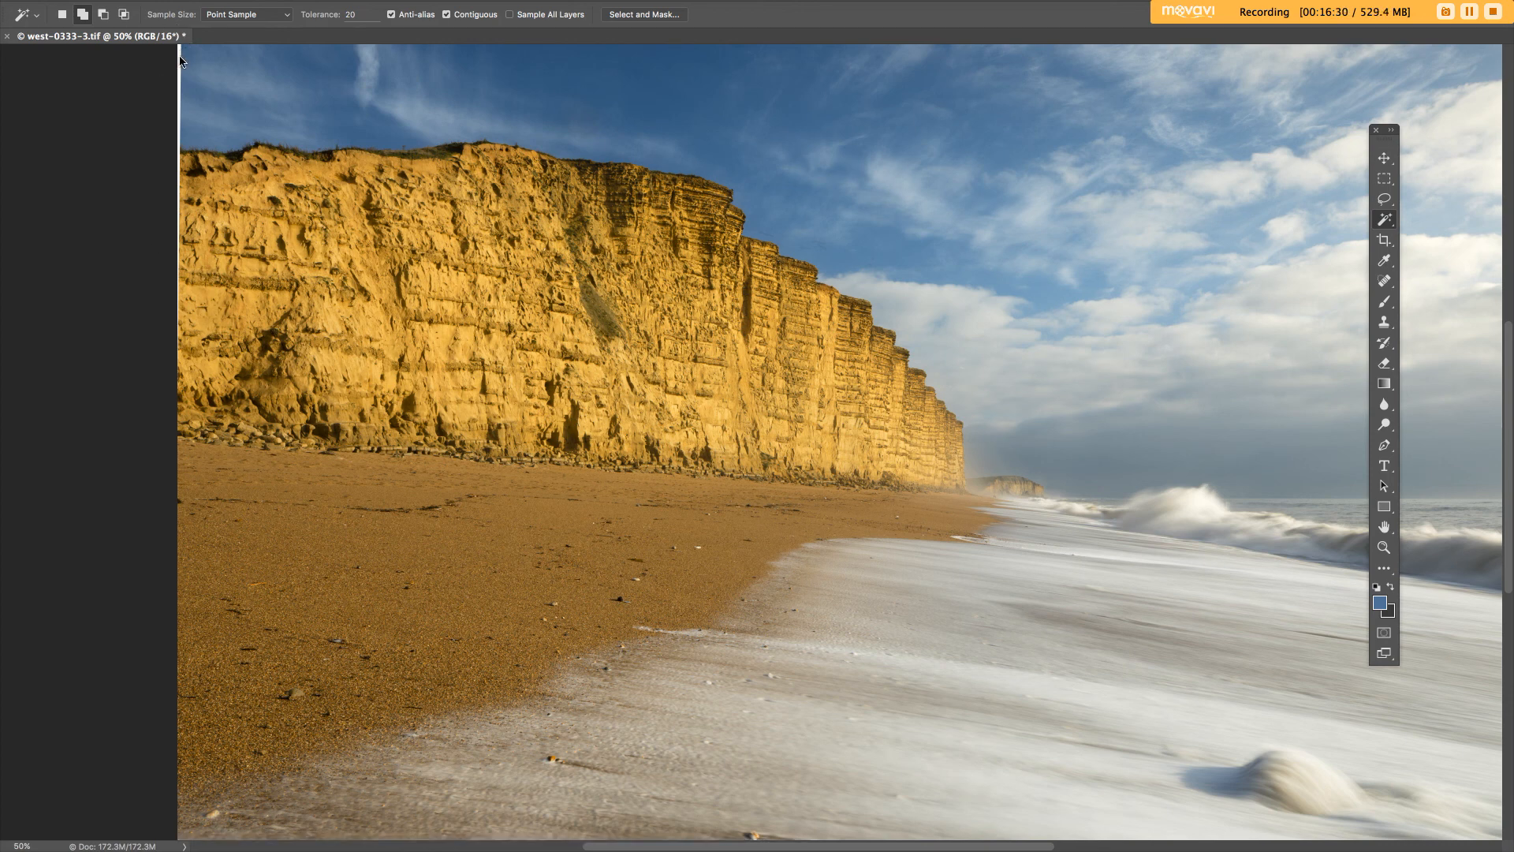
pyautogui.click(180, 55)
pyautogui.press('super+d')
pyautogui.press('super+minus')
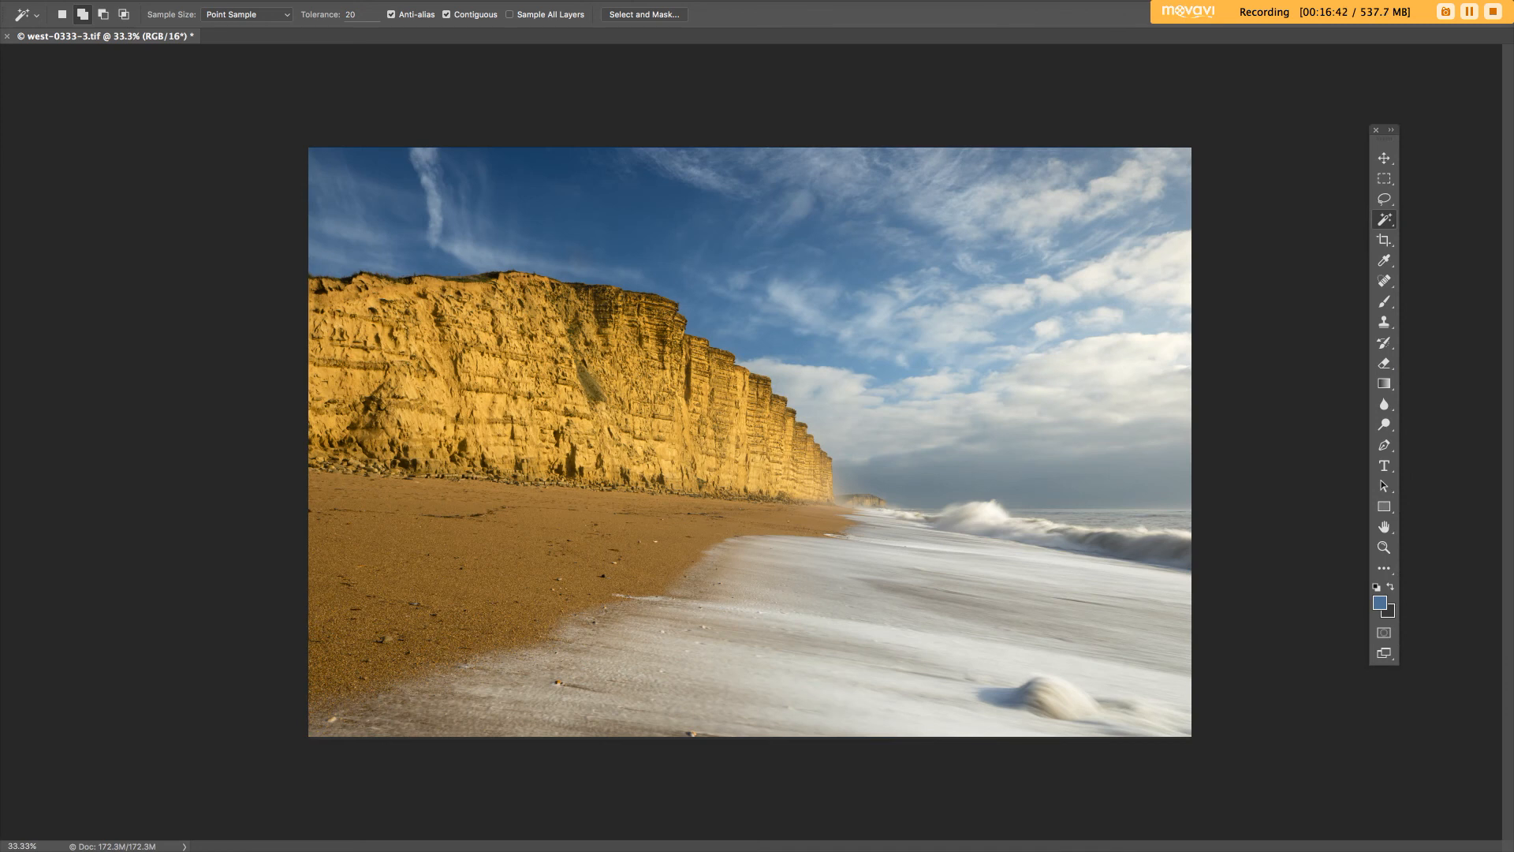